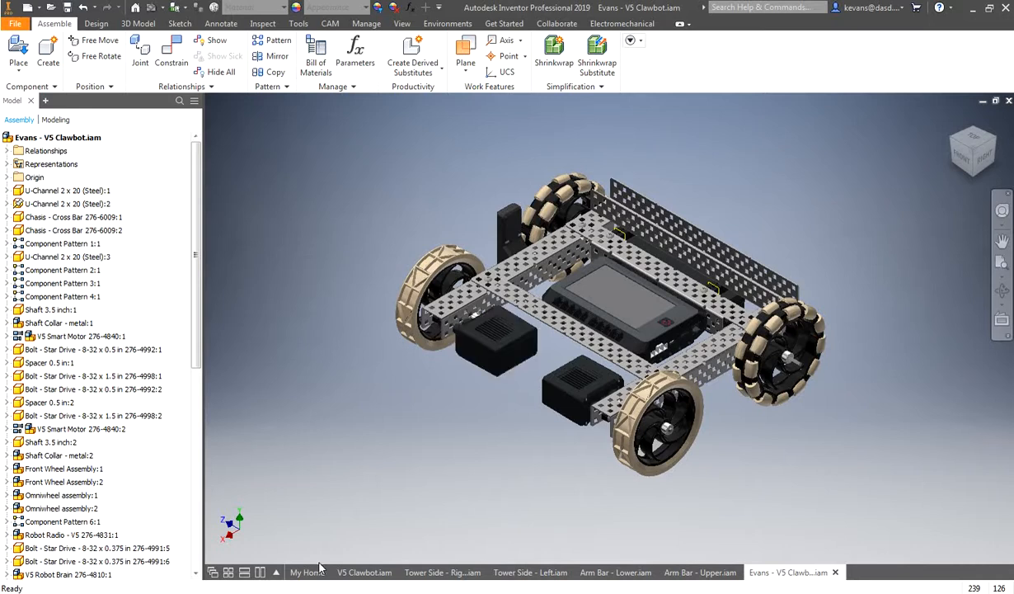
- Examine the finished V5 Clawbot assembly, and switch to the Clawbot build instructions in Adobe Acrobat Pro to review pages 16 to 25
click(348, 569)
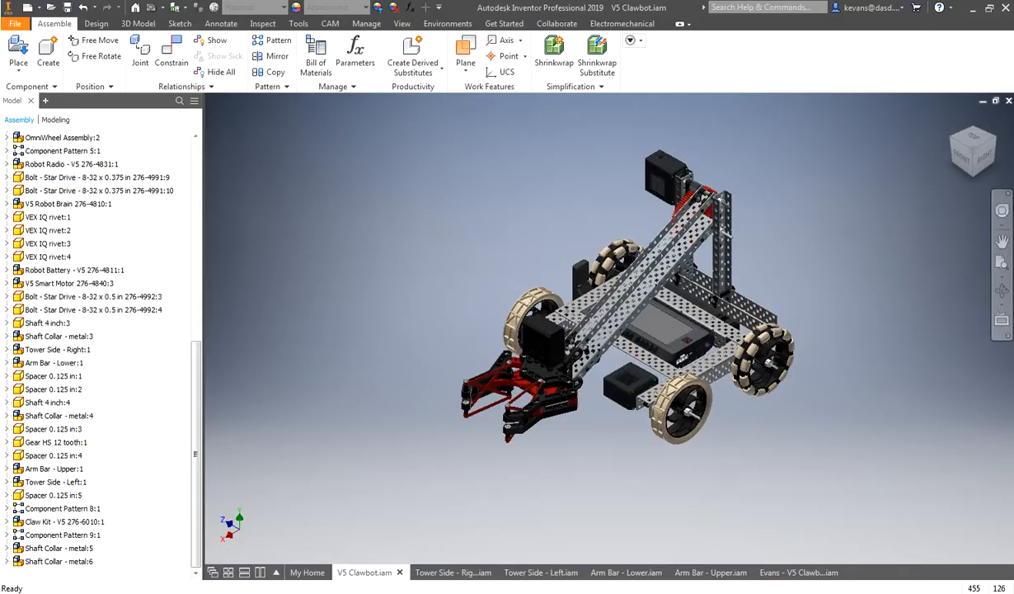
click(973, 9)
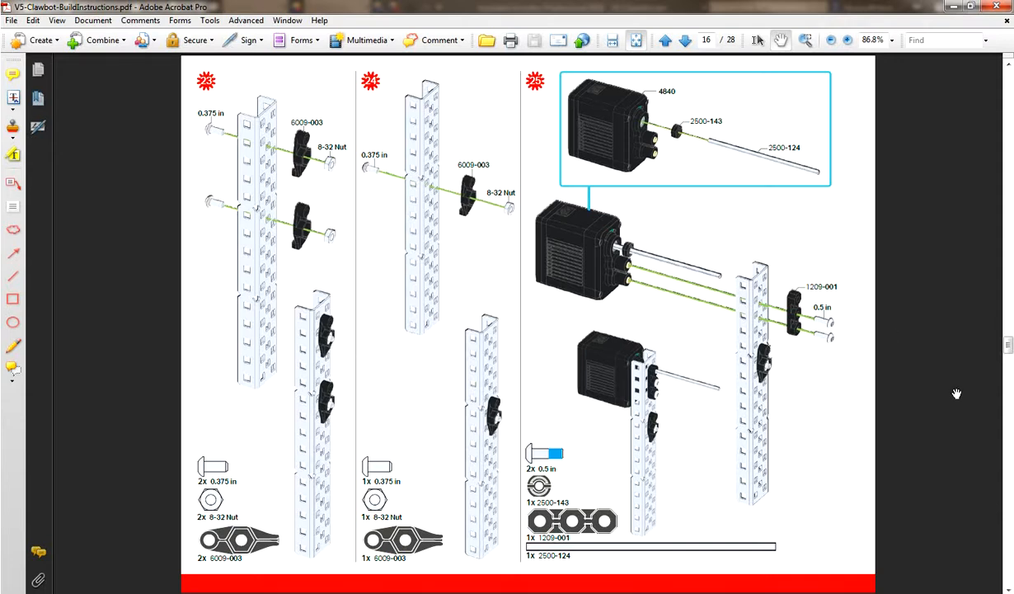
scroll(1012, 415, down, 1)
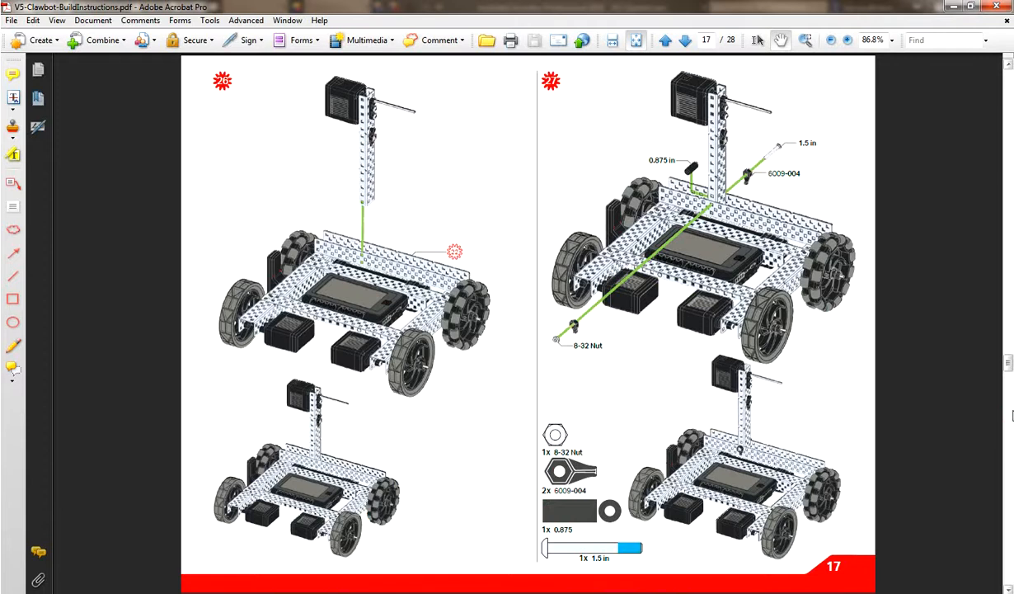
scroll(1012, 415, down, 1)
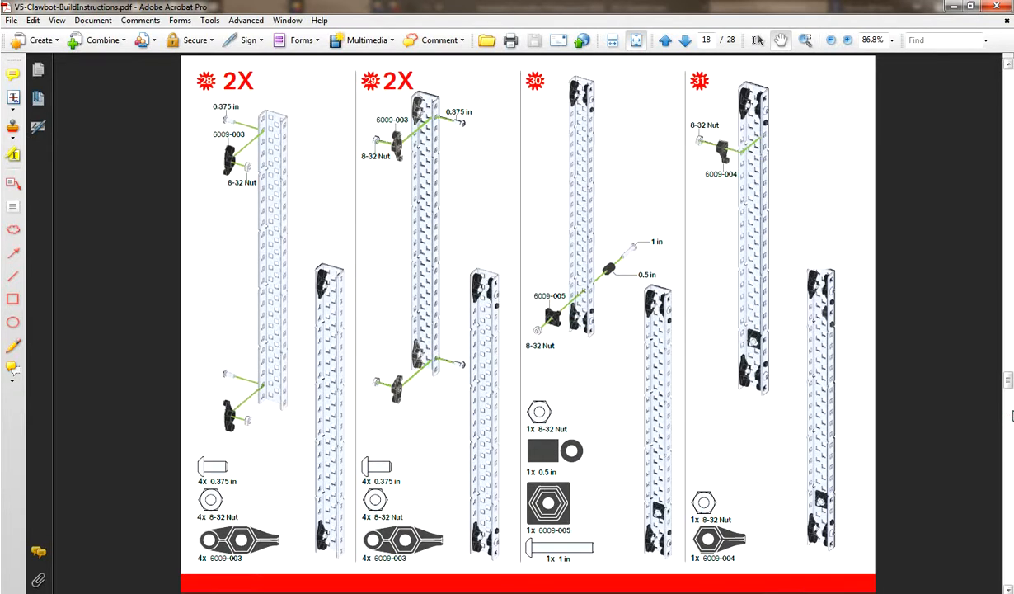
scroll(1011, 415, down, 1)
scroll(1012, 415, down, 1)
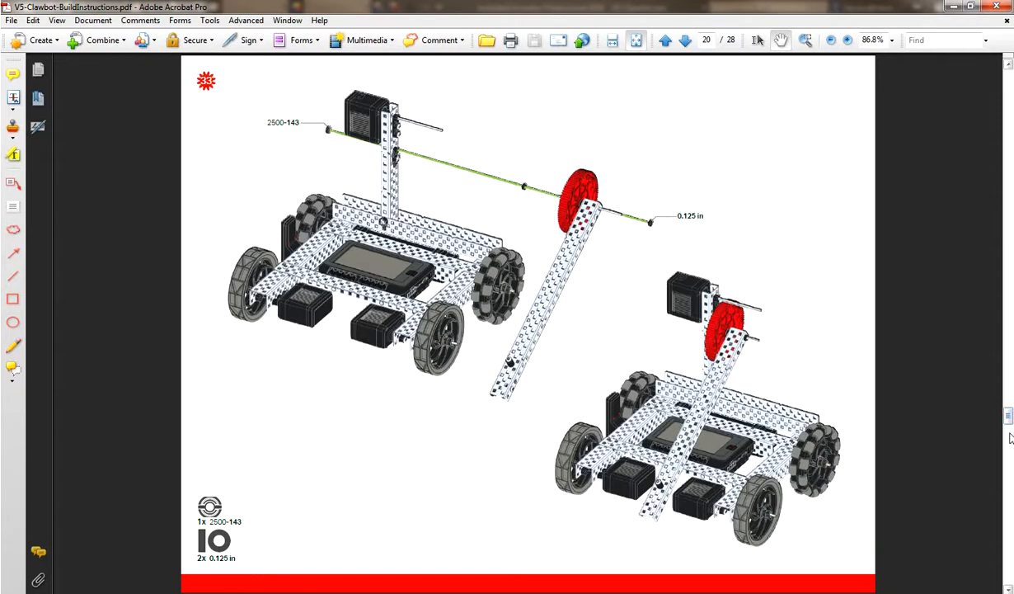
scroll(1010, 420, down, 1)
scroll(1011, 437, up, 1)
scroll(1011, 446, down, 1)
scroll(1011, 449, down, 1)
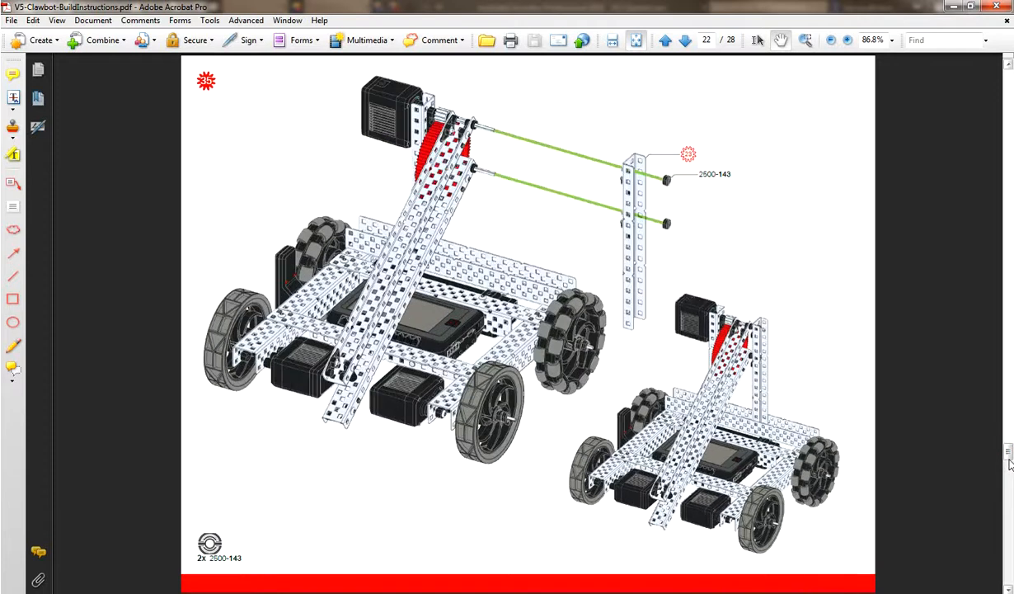
scroll(1007, 479, down, 1)
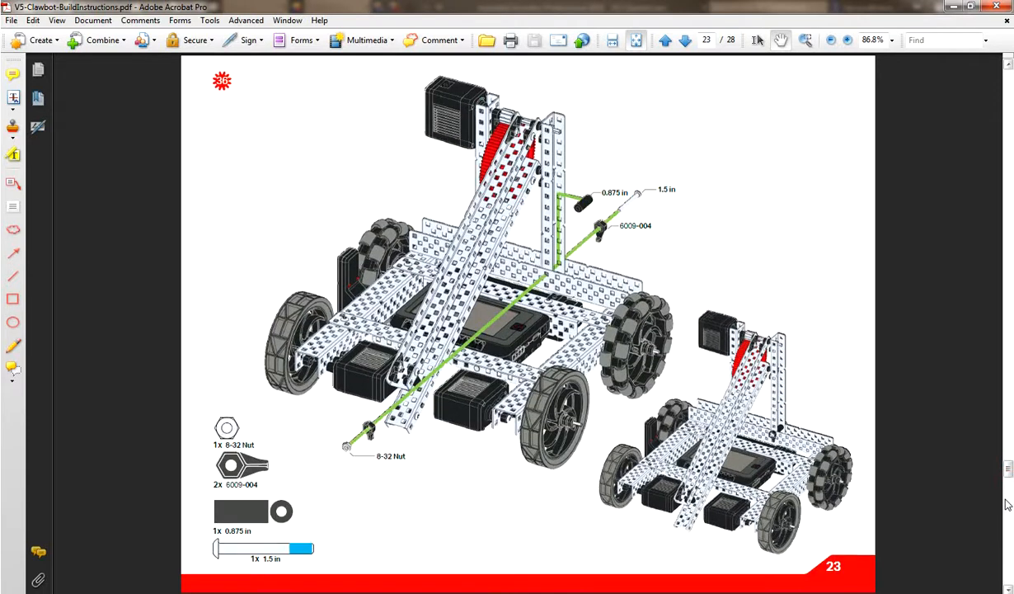
scroll(1008, 499, down, 1)
scroll(1010, 517, down, 1)
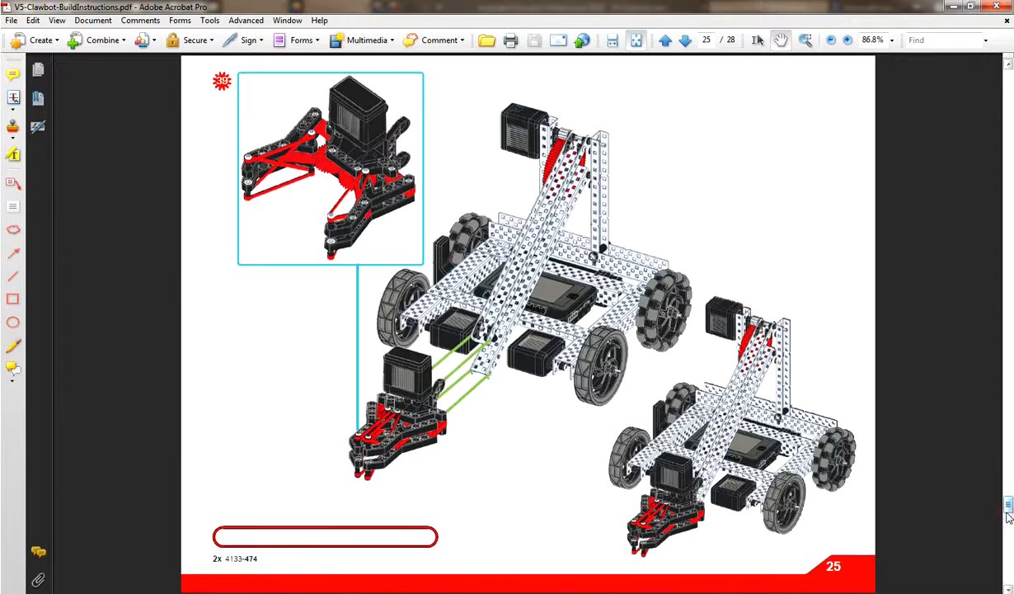
- Go back through pages 18 to 15 of the build instructions to review the tower build steps
drag(1007, 506, 1008, 380)
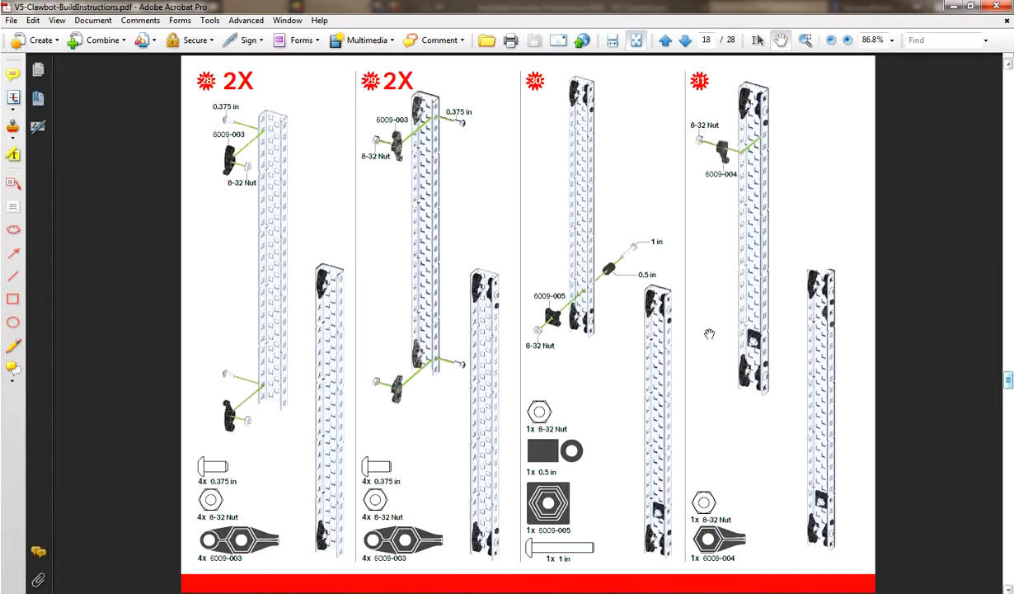
click(1010, 315)
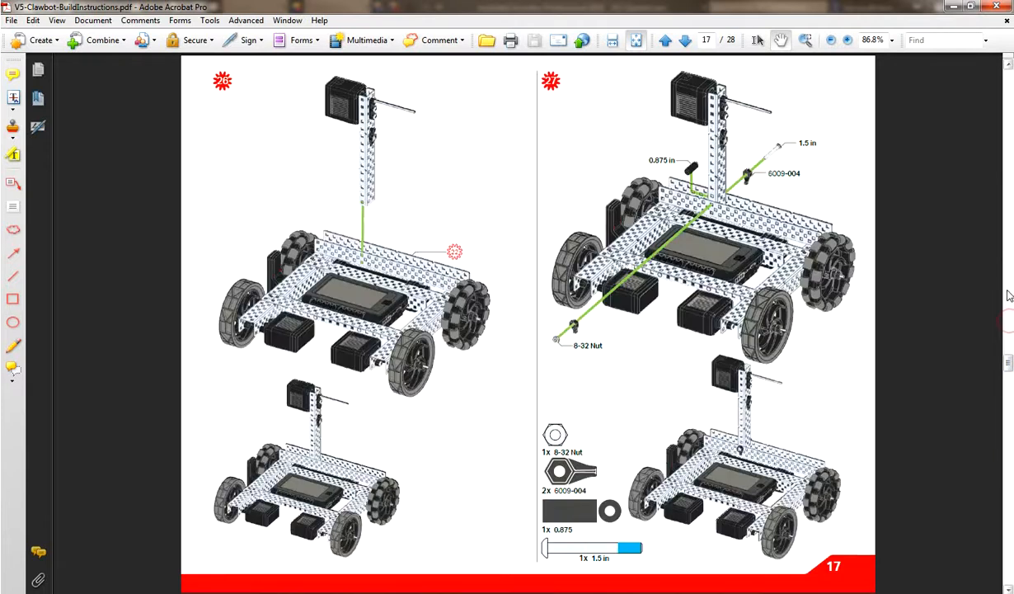
click(1010, 290)
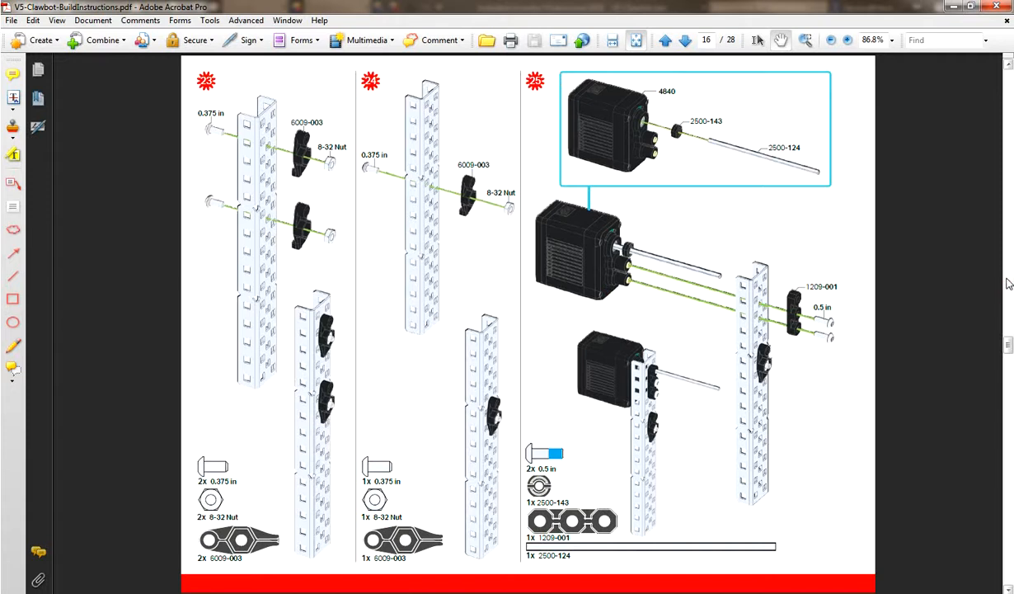
click(1010, 284)
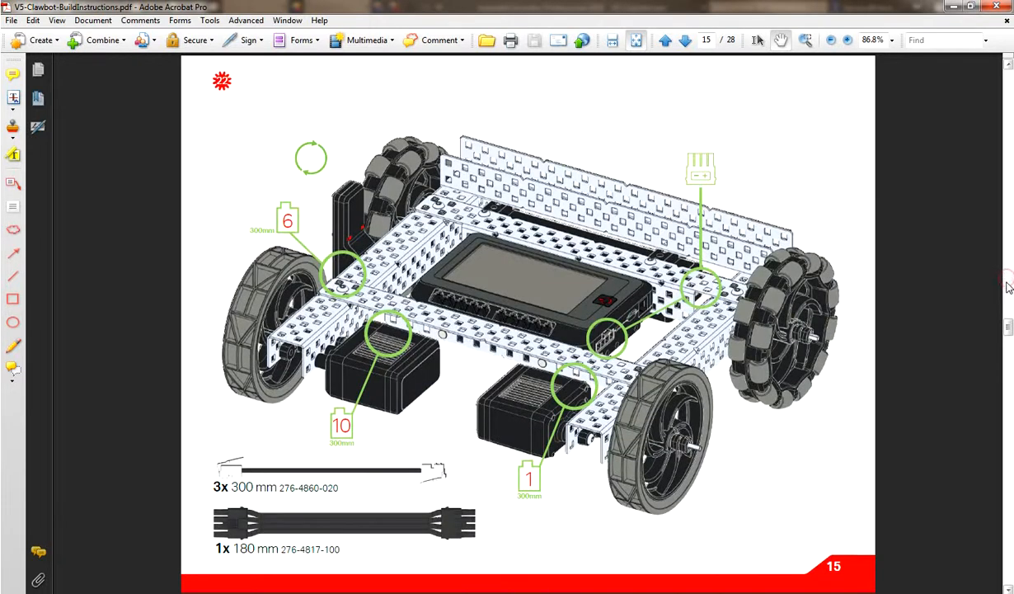
click(1011, 369)
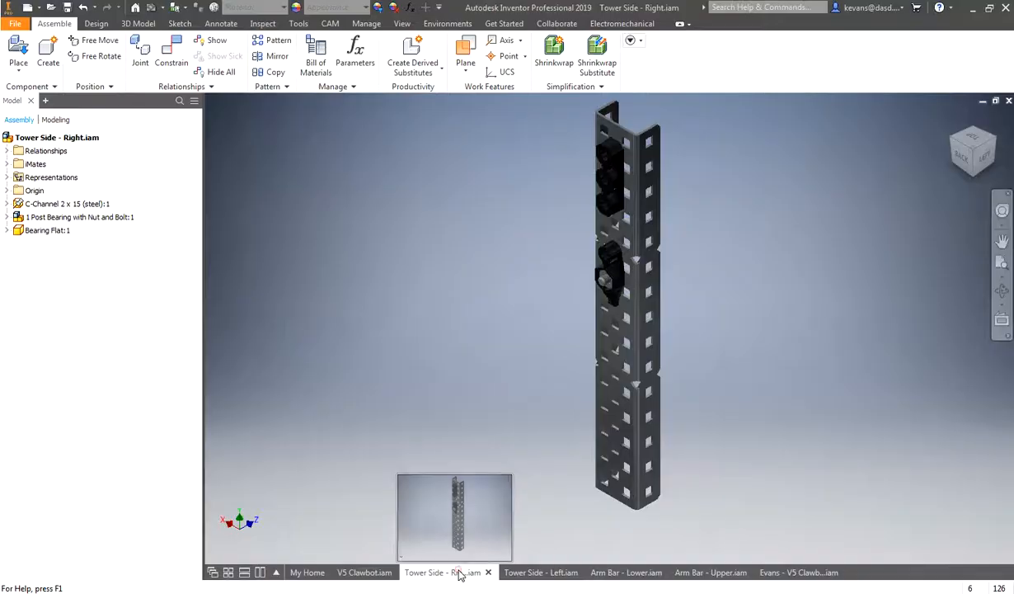
- Examine the right and left Tower Side and the lower and upper Arm Bar example subassemblies in Autodesk Inventor
click(460, 573)
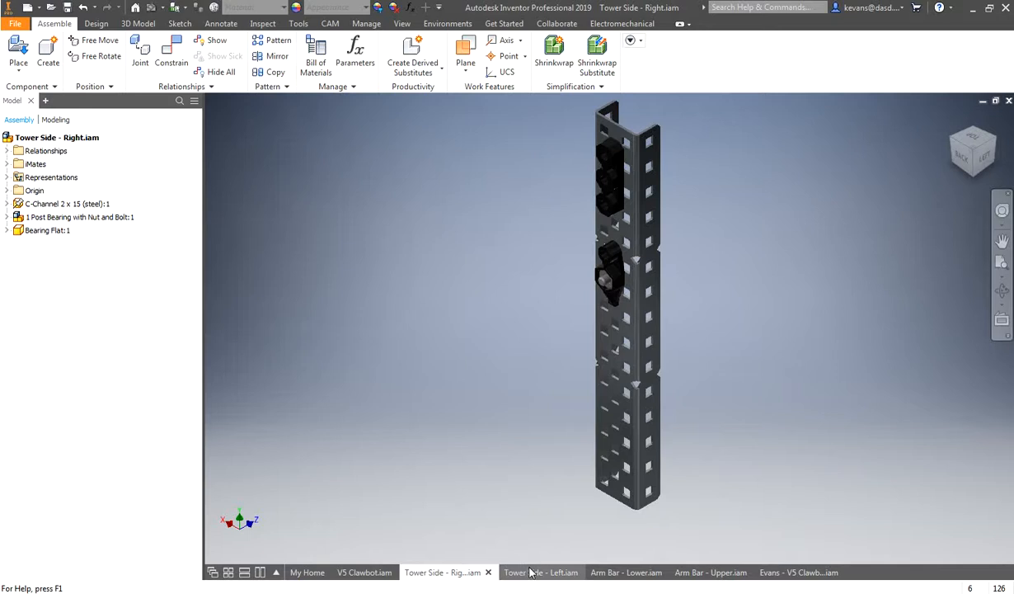
click(531, 572)
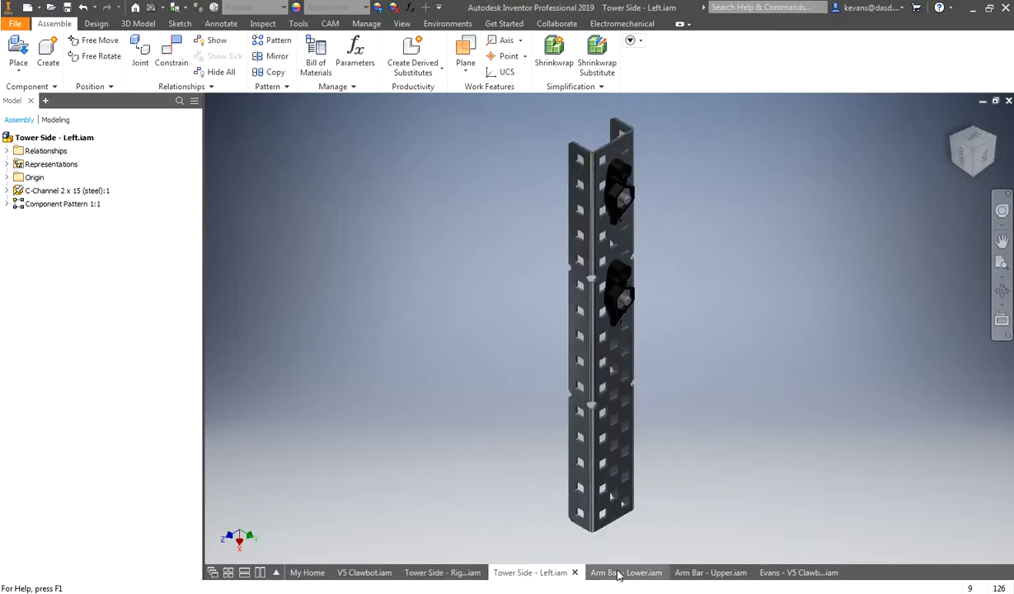
click(619, 573)
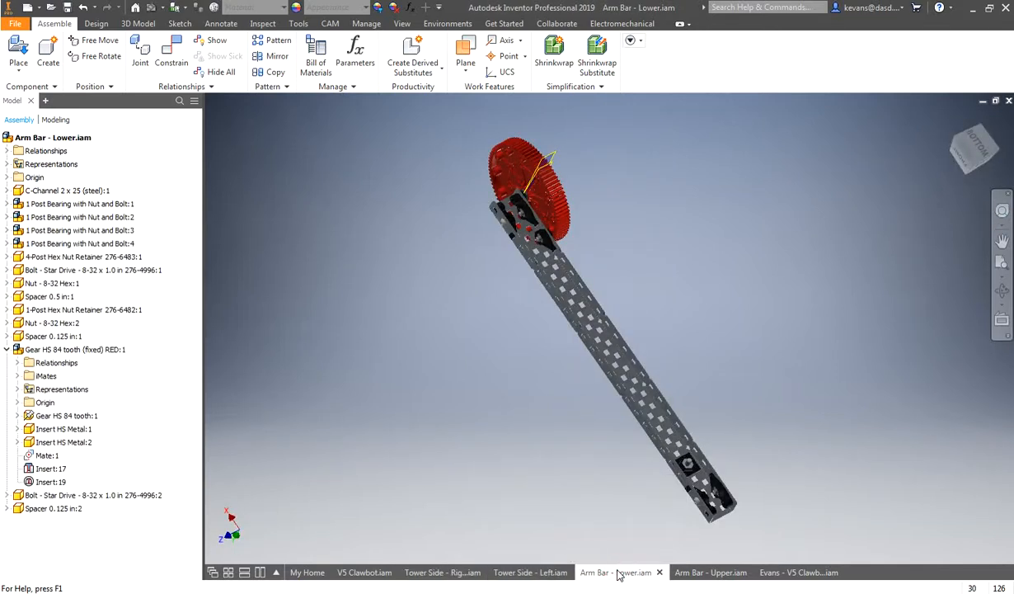
click(682, 573)
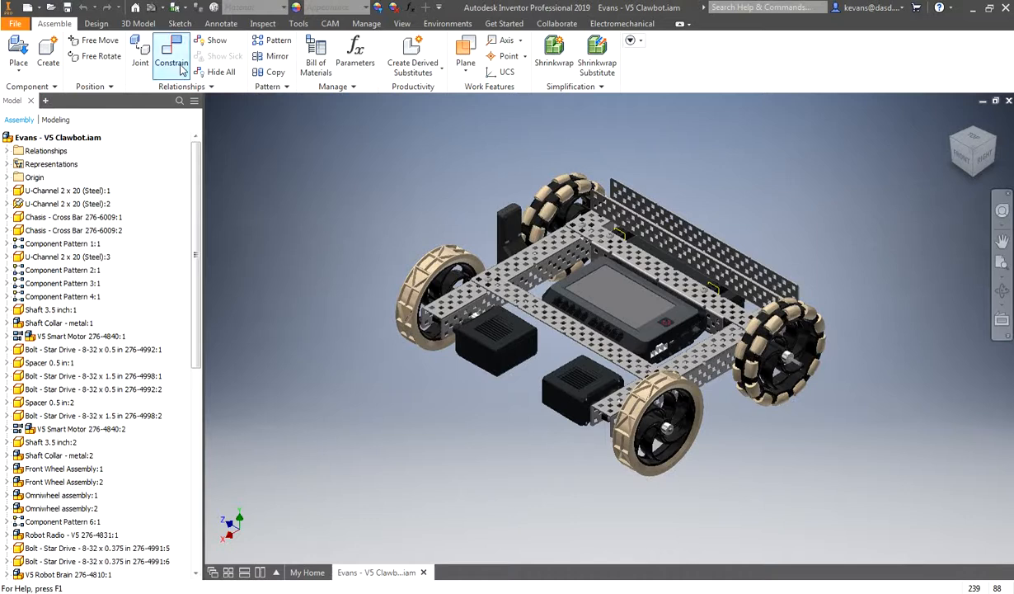
- Create a new assembly file from the Standard.iam template
click(18, 25)
mouse_move(45, 72)
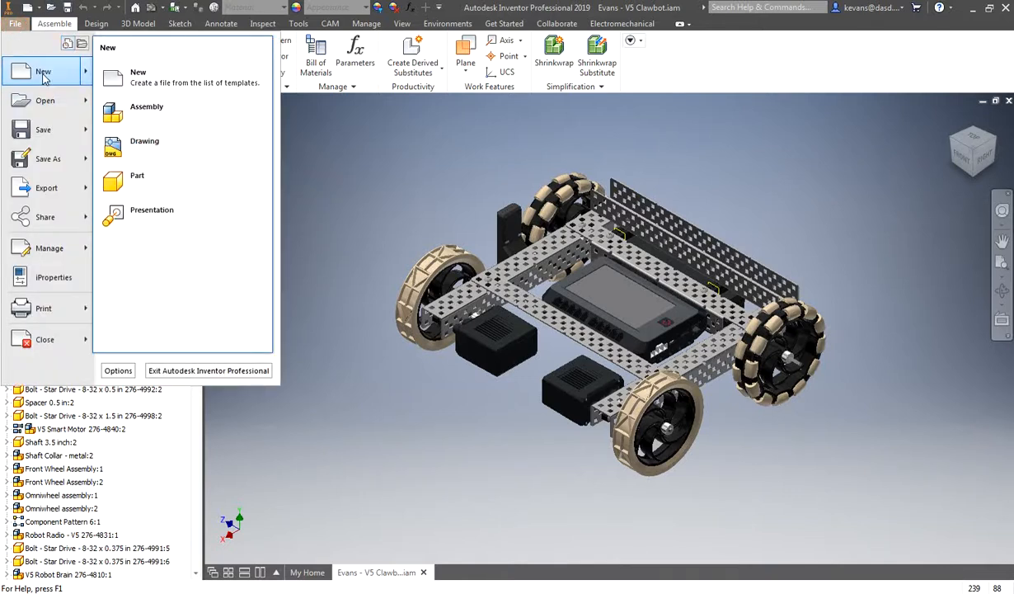
click(15, 23)
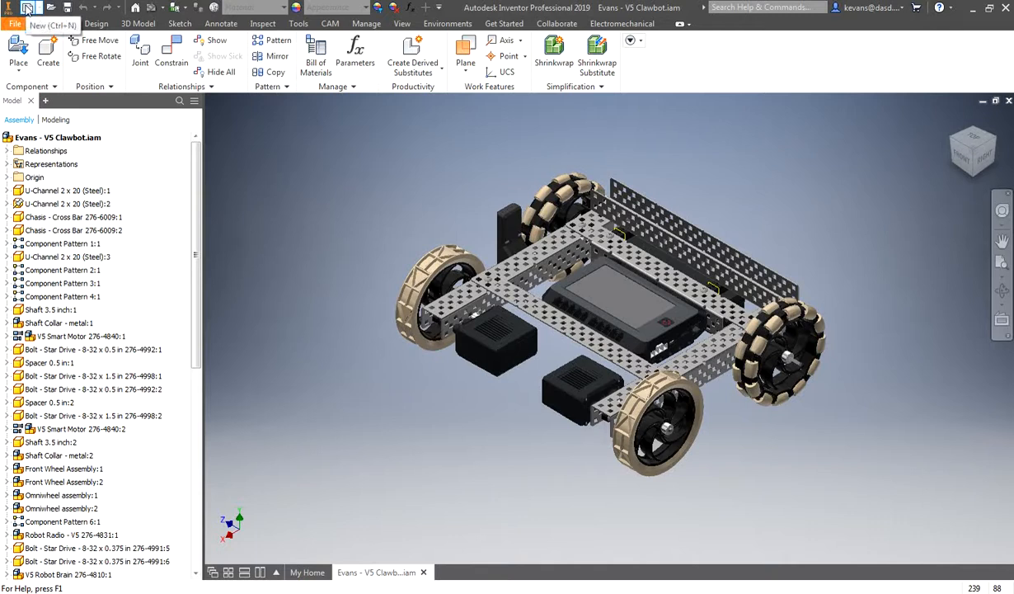
click(26, 8)
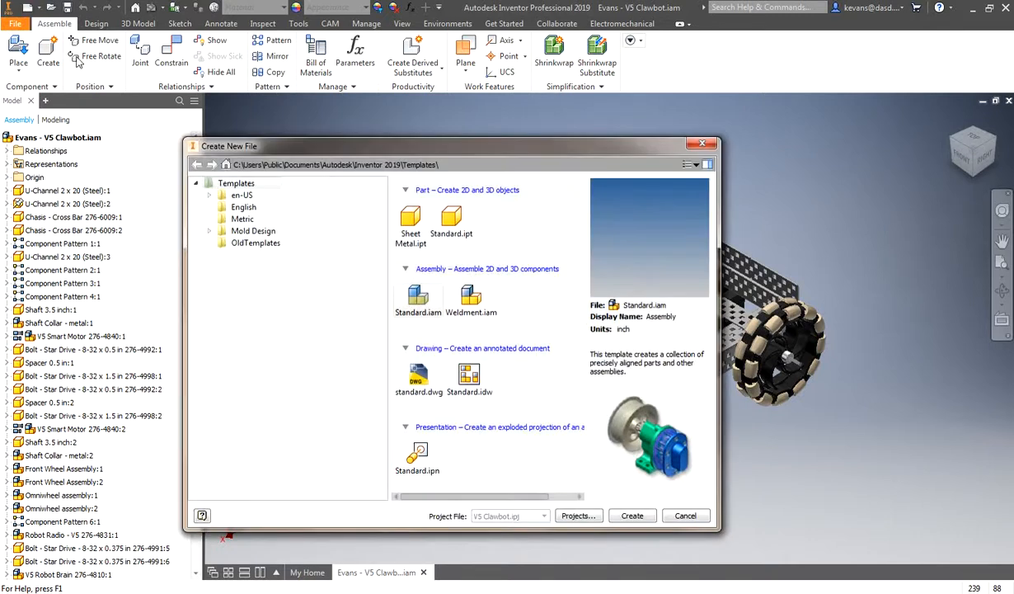
double_click(400, 297)
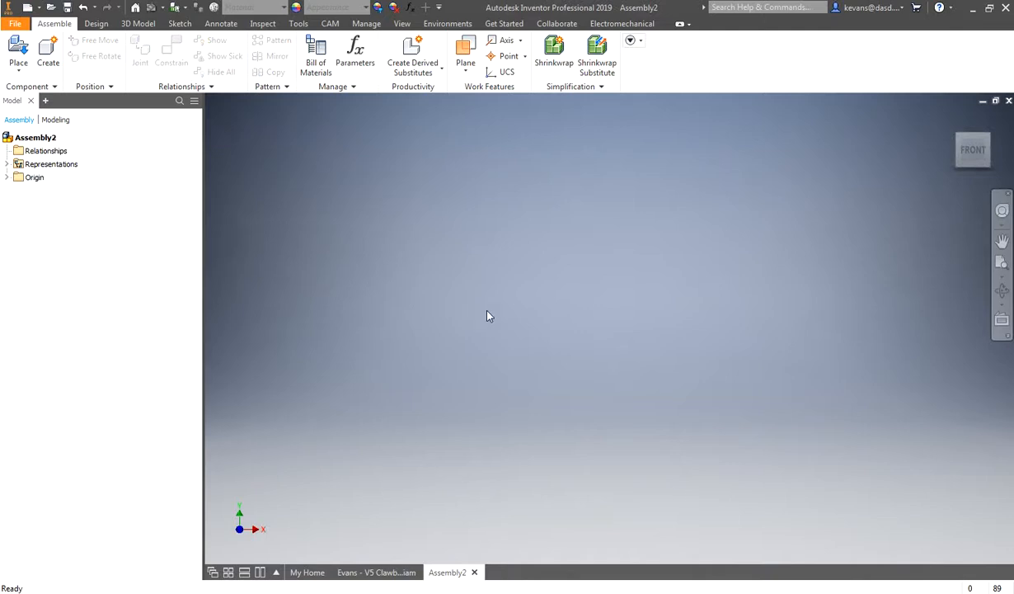
- Place one C-Channel 2 x 15 (steel) from the project's Structure folder in the new assembly
click(19, 50)
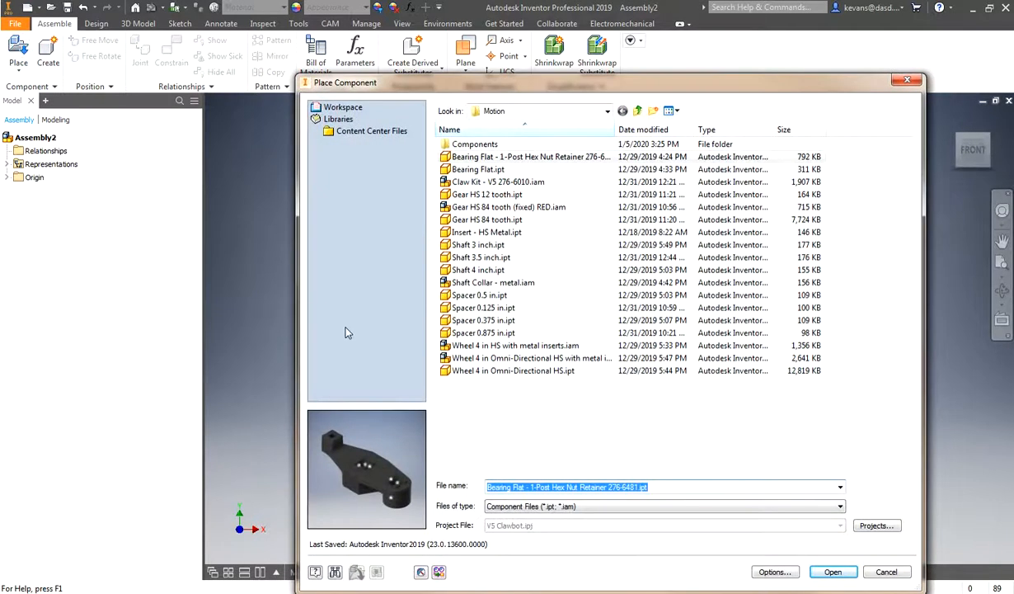
click(638, 113)
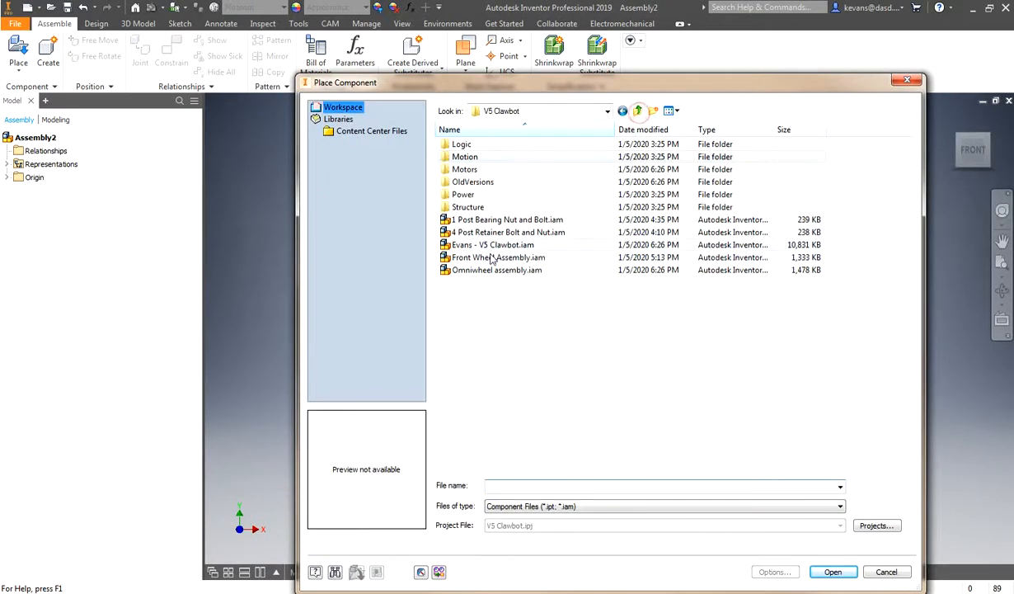
click(468, 207)
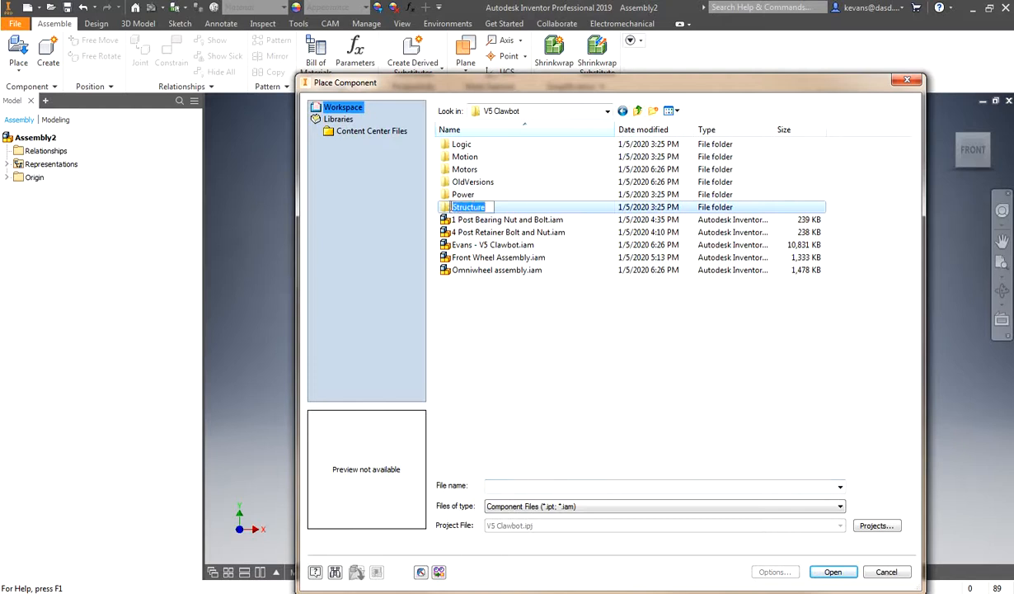
double_click(450, 207)
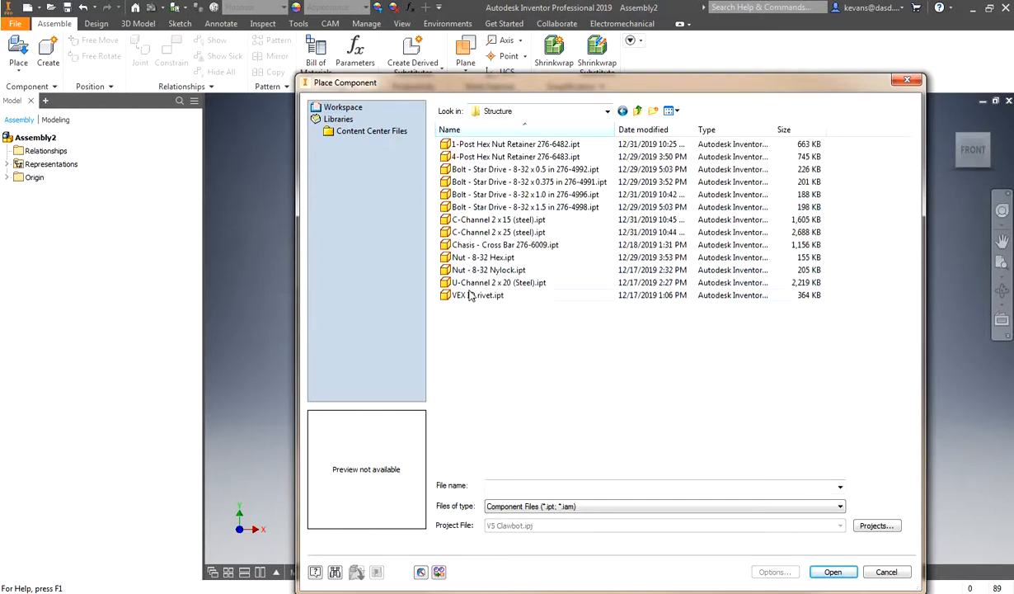
double_click(499, 220)
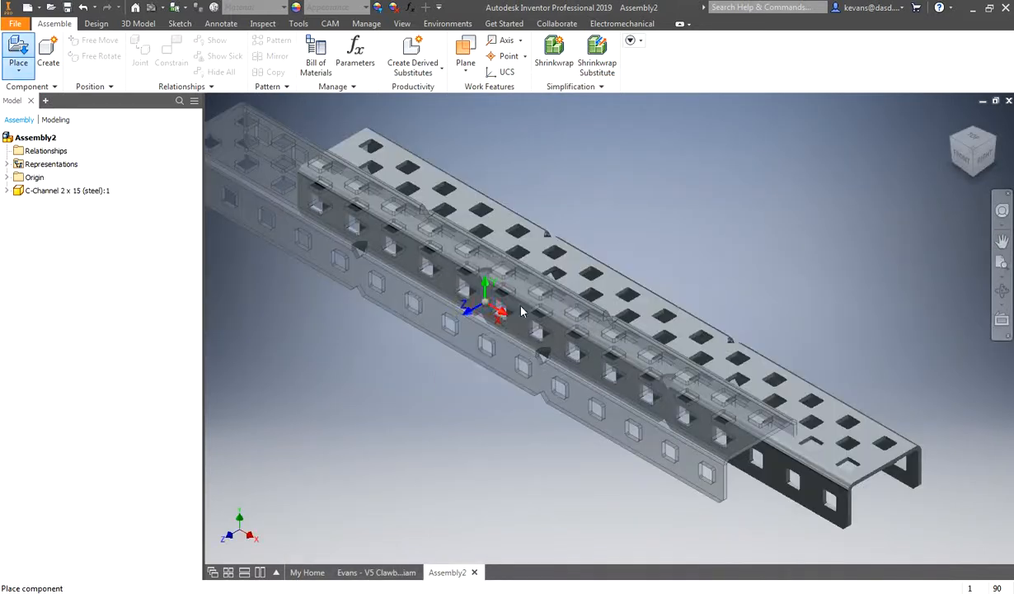
right_click(506, 304)
click(530, 302)
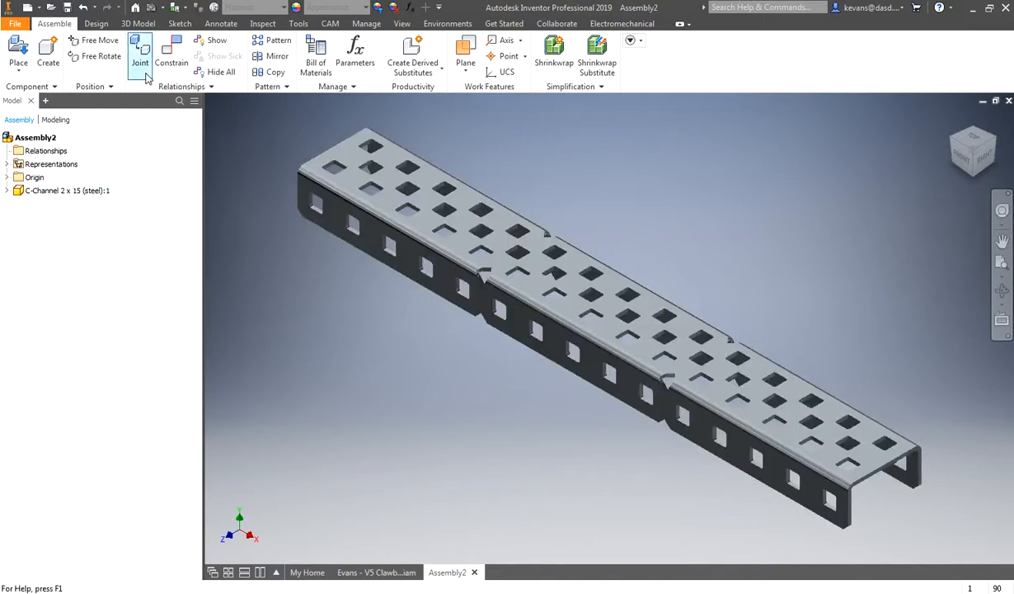
- Place one 1 Post Bearing Nut and Bolt subassembly from the V5 Clawbot folder and move it beside the C-channel's side flange near one end
click(18, 51)
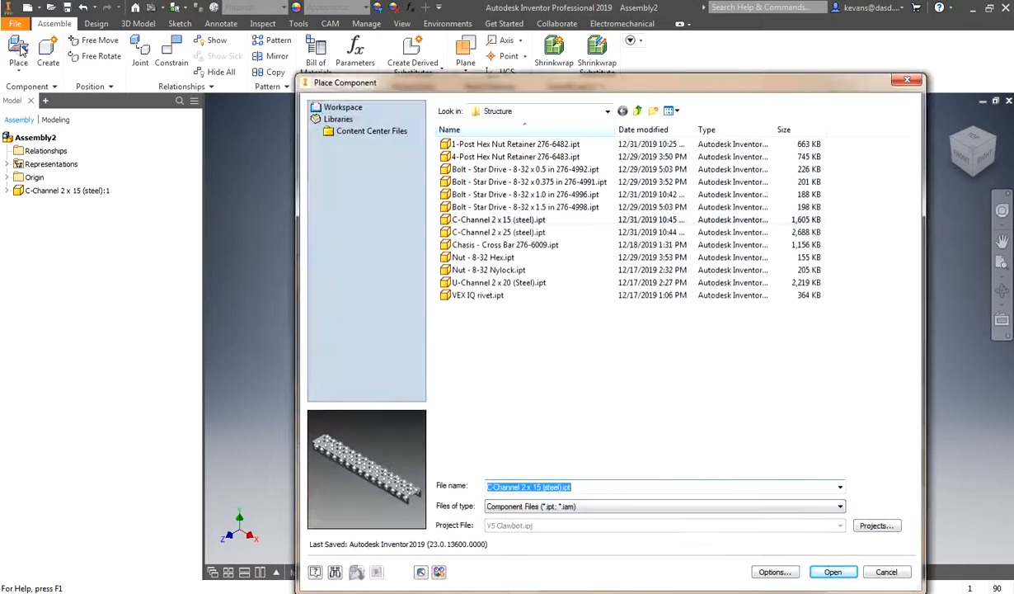
click(638, 112)
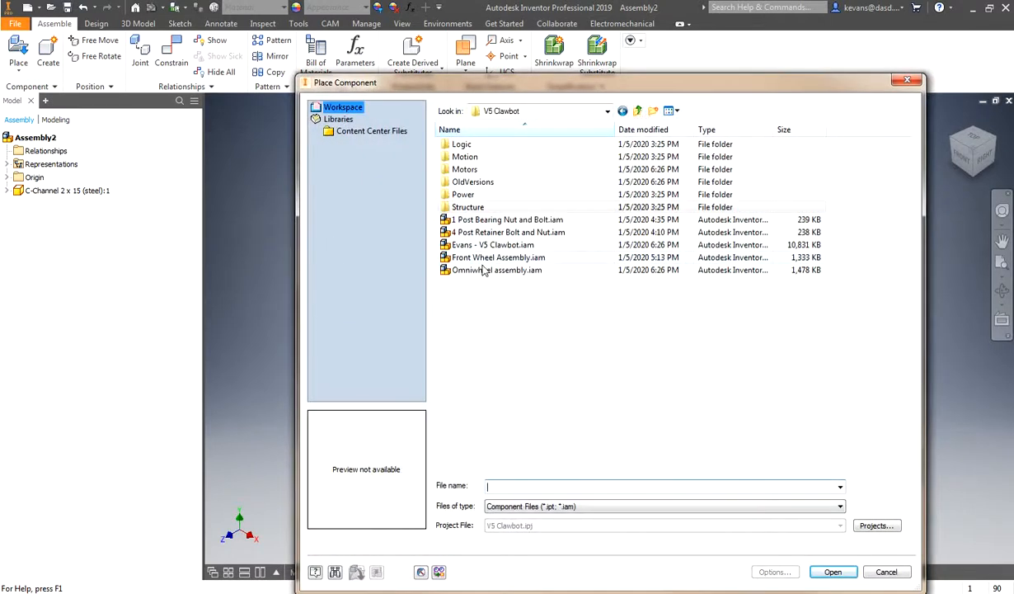
click(484, 221)
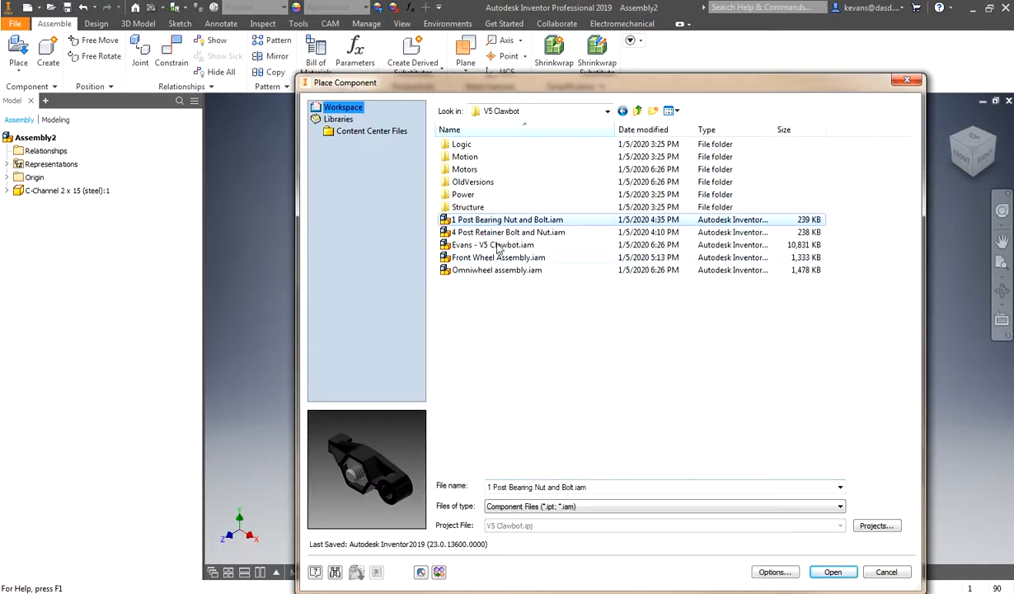
click(833, 572)
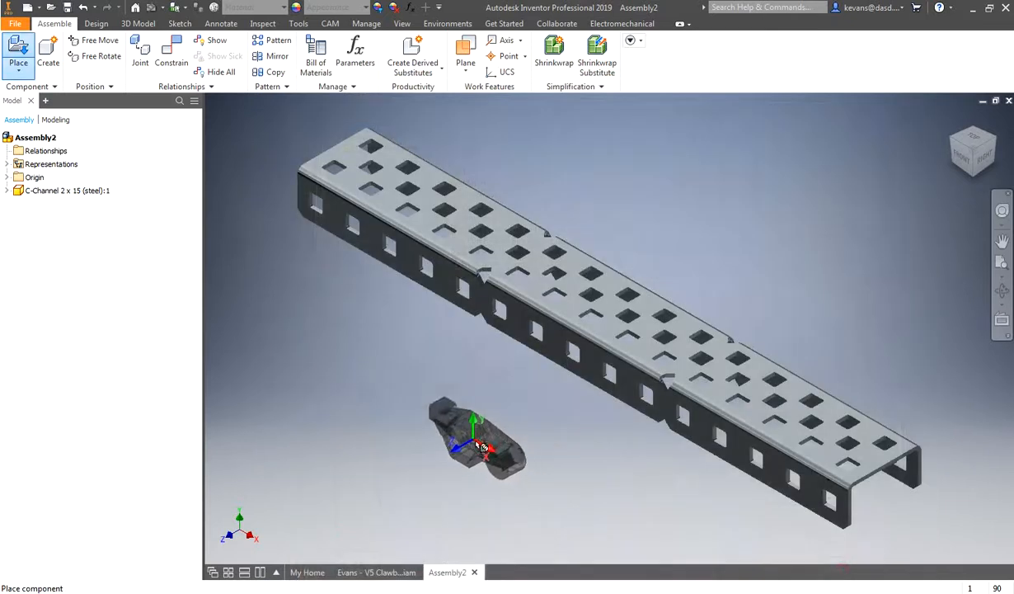
right_click(320, 287)
click(355, 288)
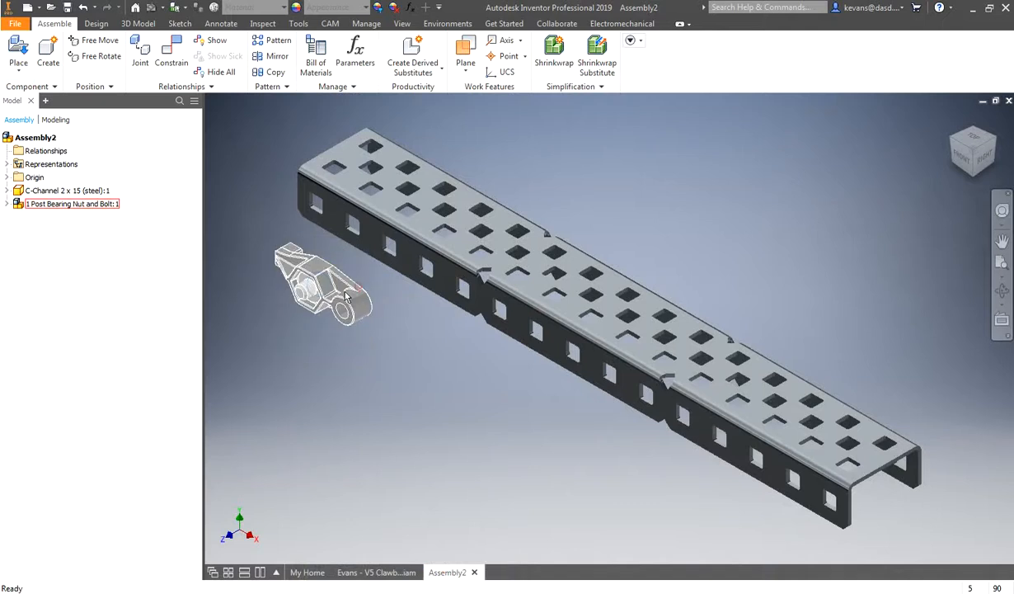
drag(336, 291, 350, 283)
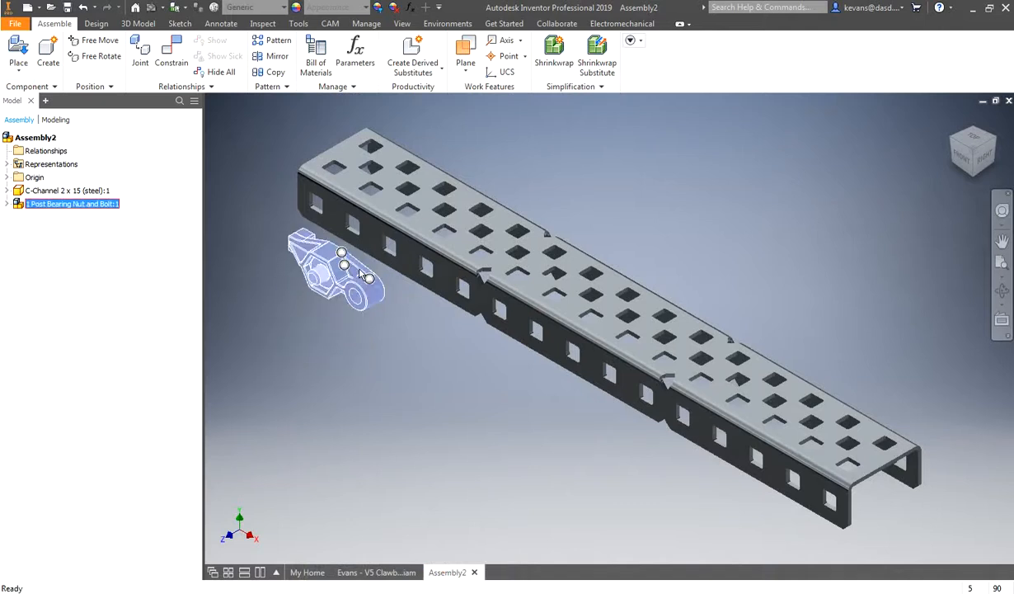
scroll(360, 275, up, 3)
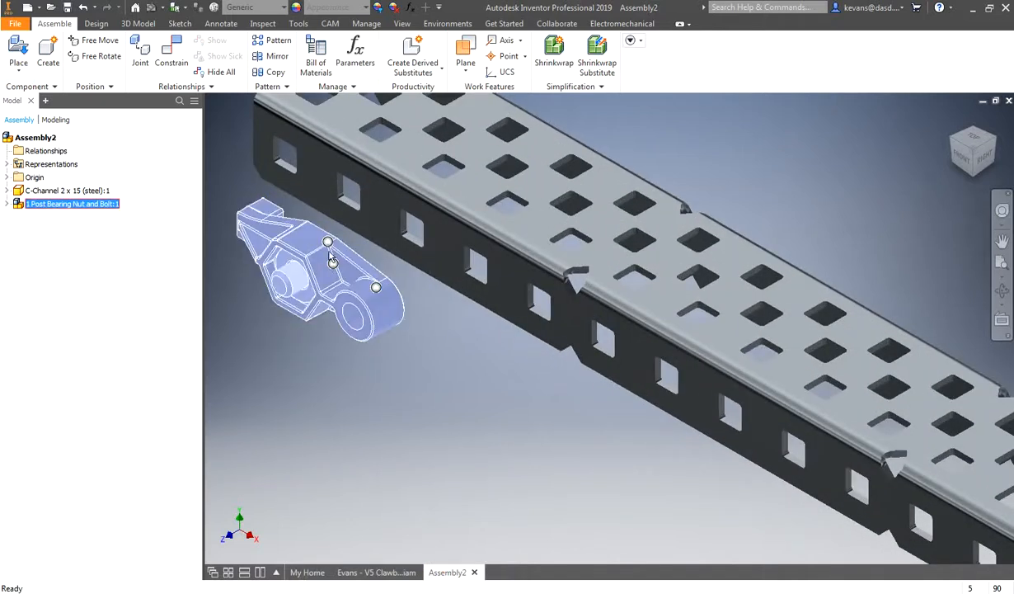
scroll(320, 294, down, 5)
scroll(283, 332, up, 5)
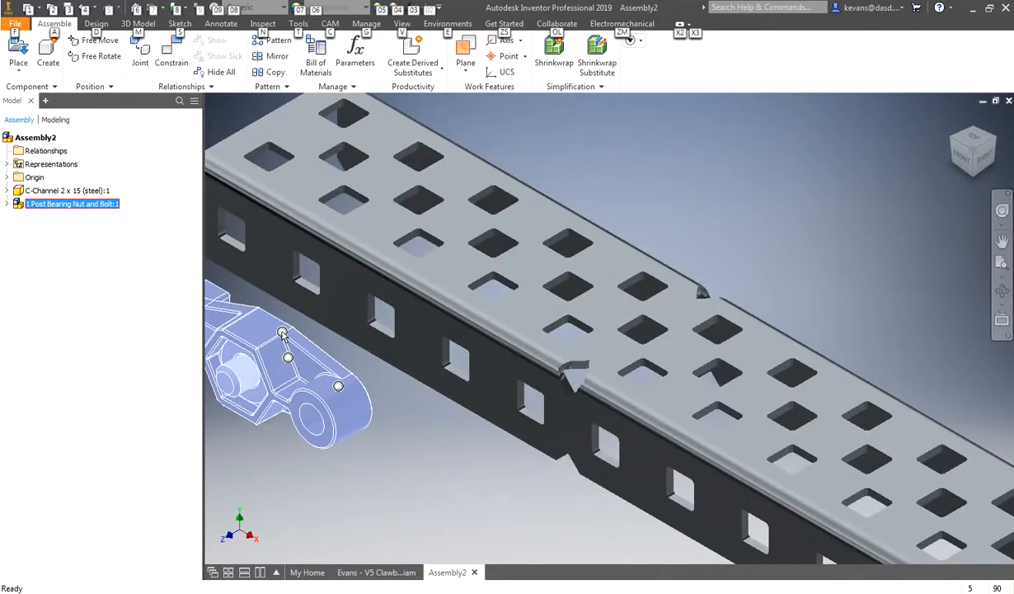
- Attach the post bearing subassembly by its iMate to the C-channel's wide perforated face at a hole near the end
alt+drag(282, 333, 357, 211)
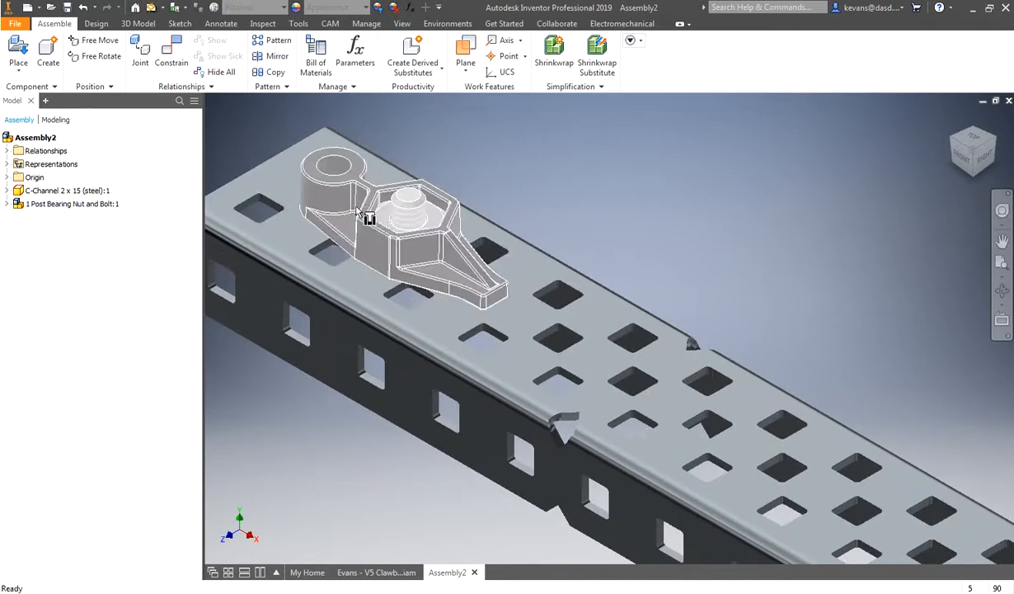
scroll(288, 330, up, 4)
drag(335, 301, 357, 285)
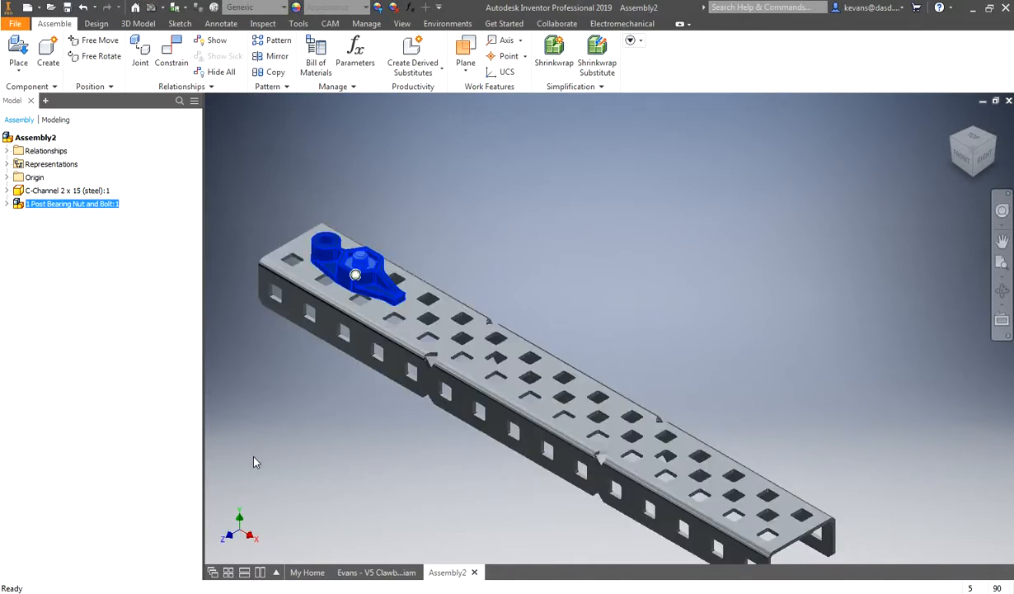
- Pattern the post bearing subassembly along the C-channel's length as a rectangular pattern with 2 instances spaced 2.00 in, reversing the direction onto the channel
click(49, 204)
click(278, 43)
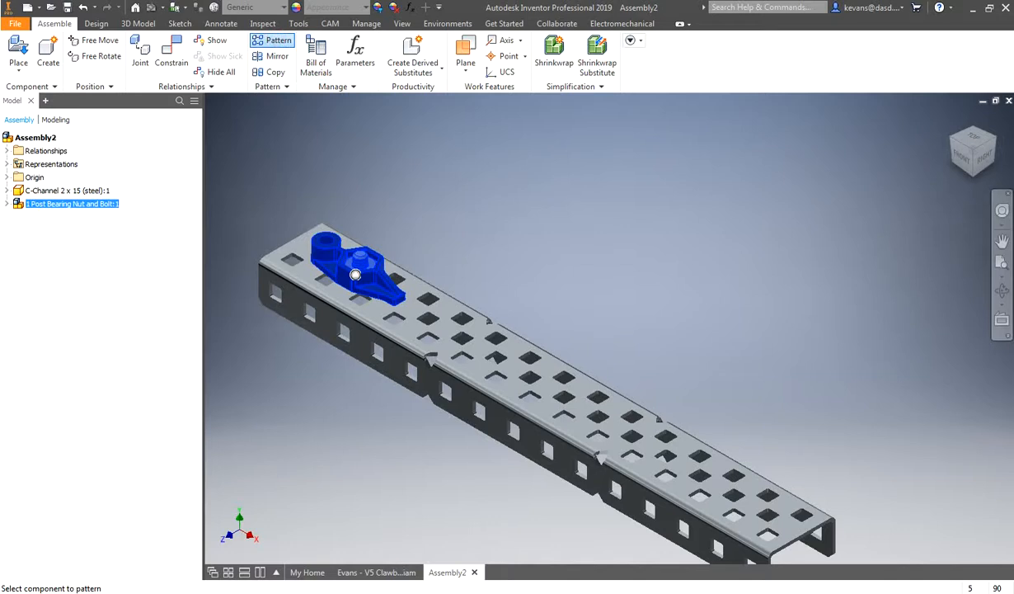
drag(602, 182, 617, 151)
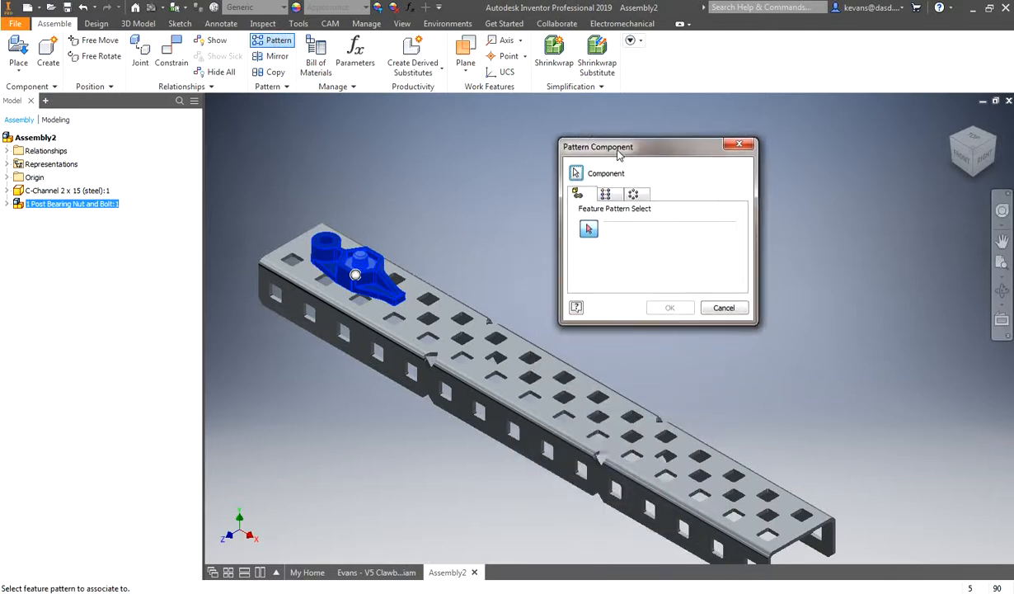
click(606, 193)
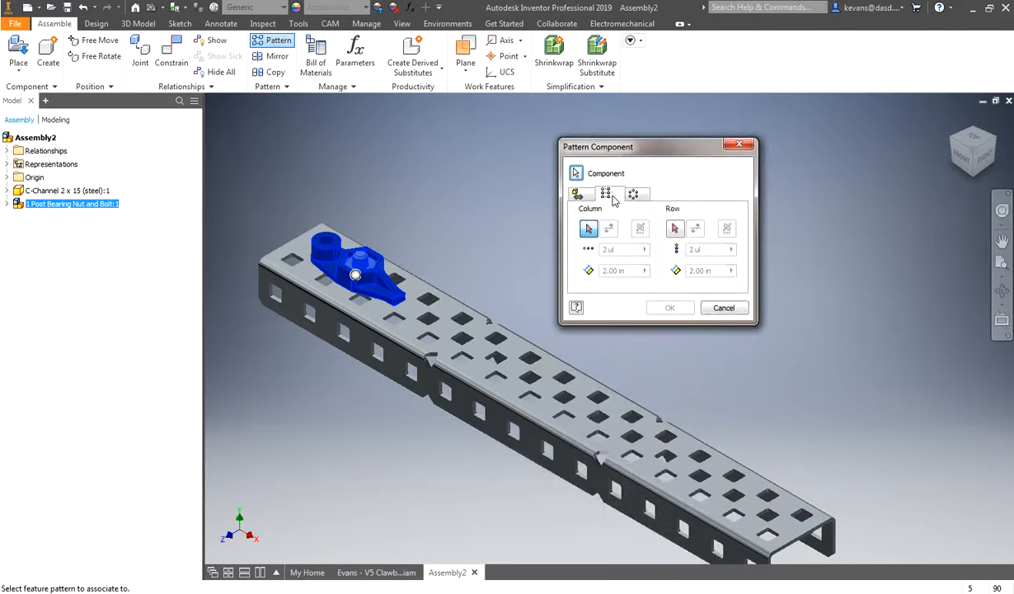
click(576, 173)
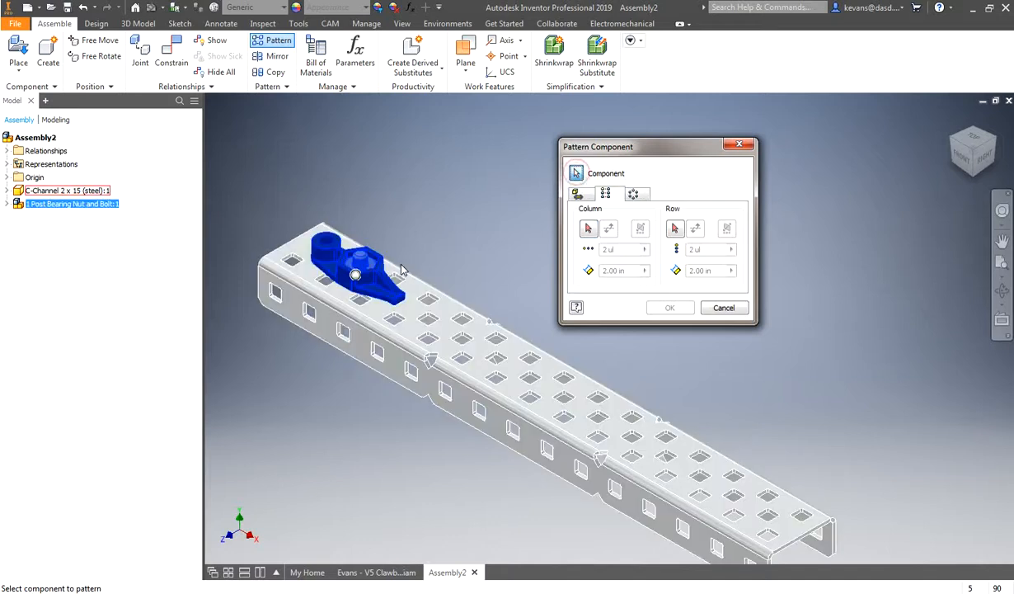
click(588, 230)
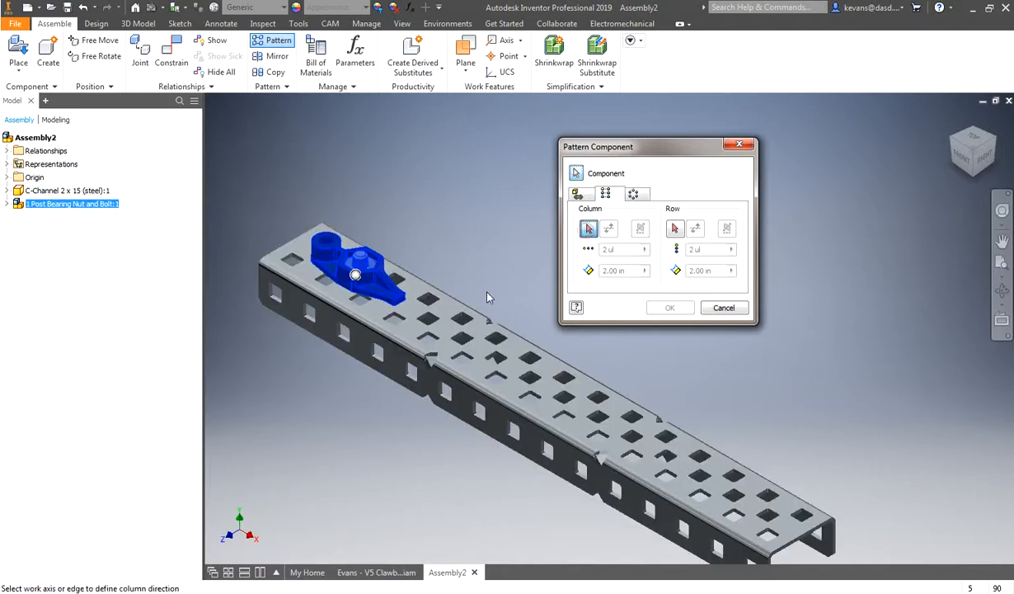
click(440, 316)
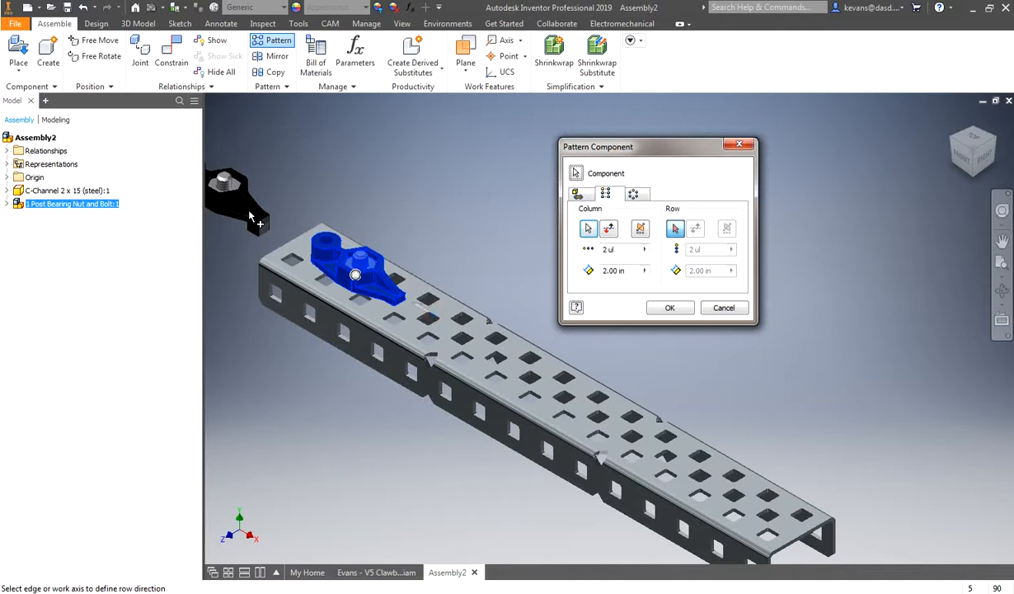
click(609, 231)
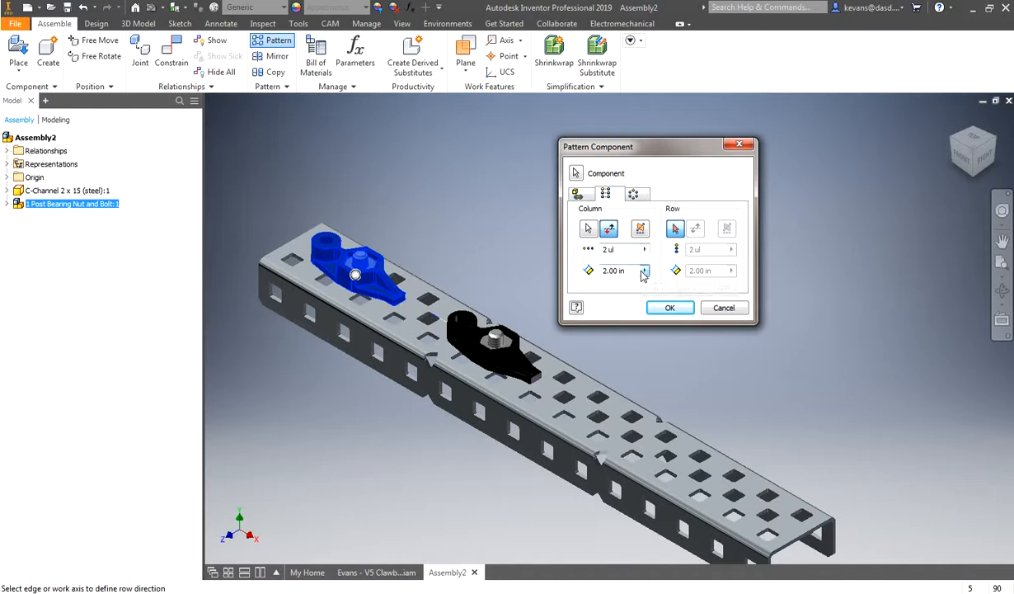
click(668, 307)
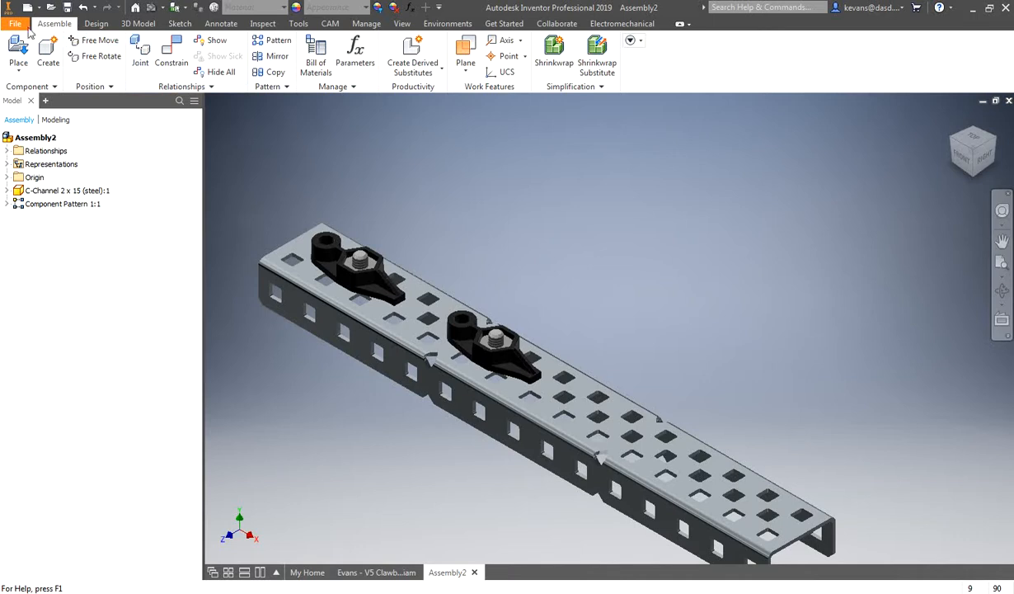
- Save the assembly as Tower Side - Left in the V5 Clawbot folder
click(69, 7)
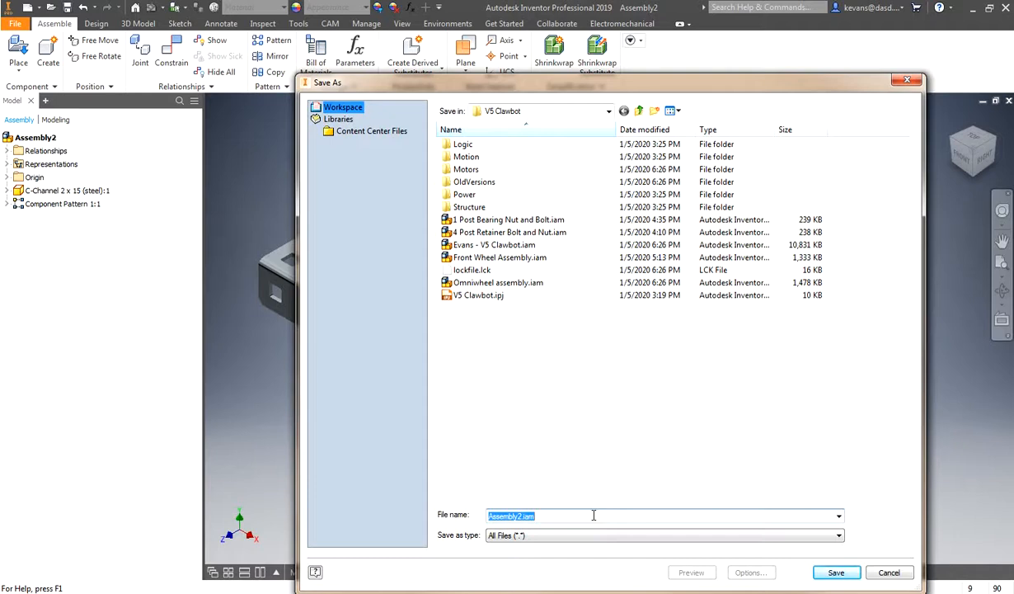
text(Tower Side - Left)
key(Return)
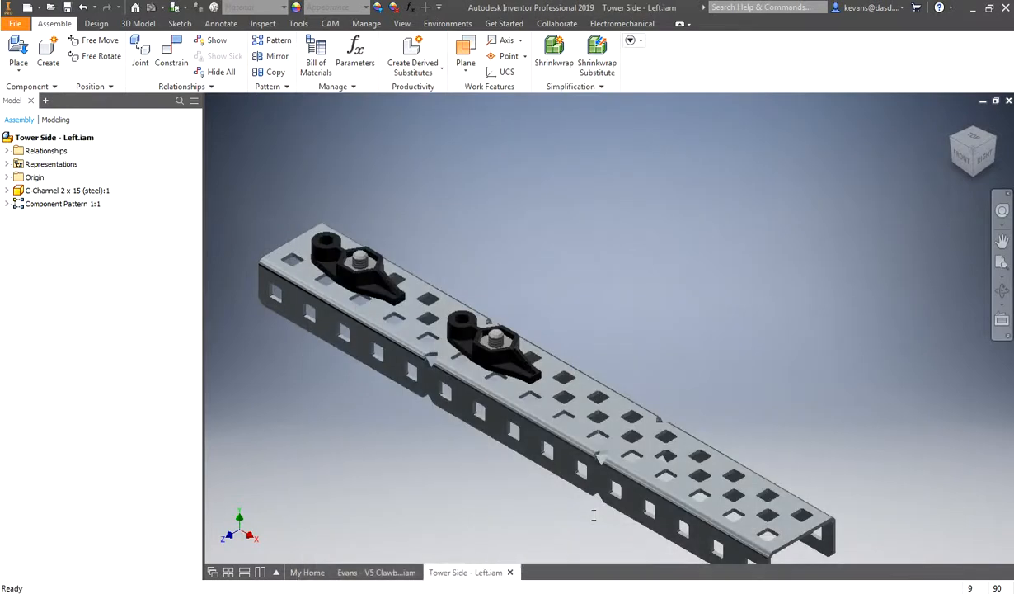
scroll(608, 360, down, 2)
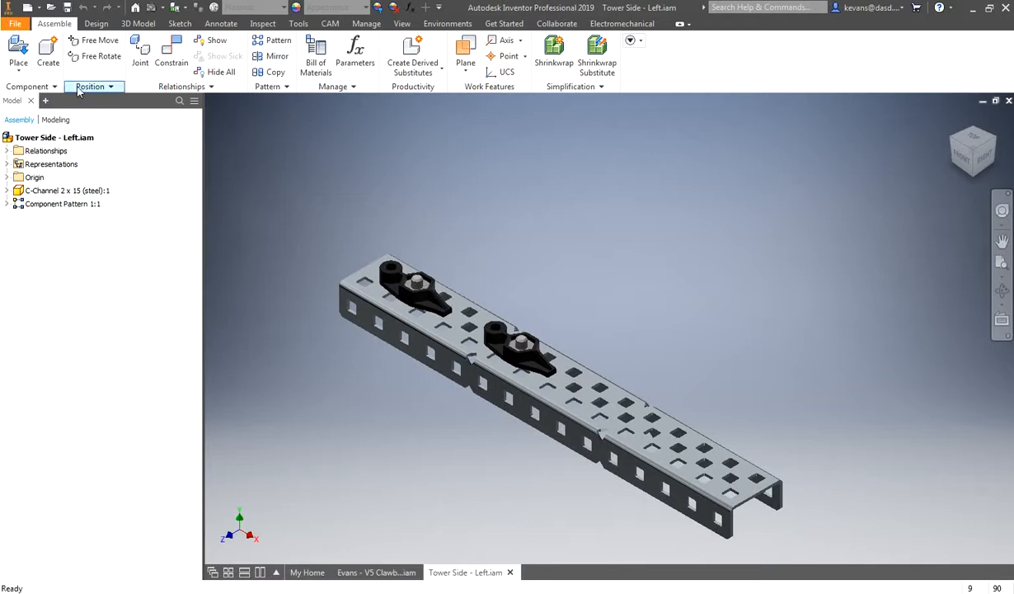
- Create a new assembly from the Standard.iam template and place one C-Channel 2 x 15 (steel) from the Structure folder
click(28, 8)
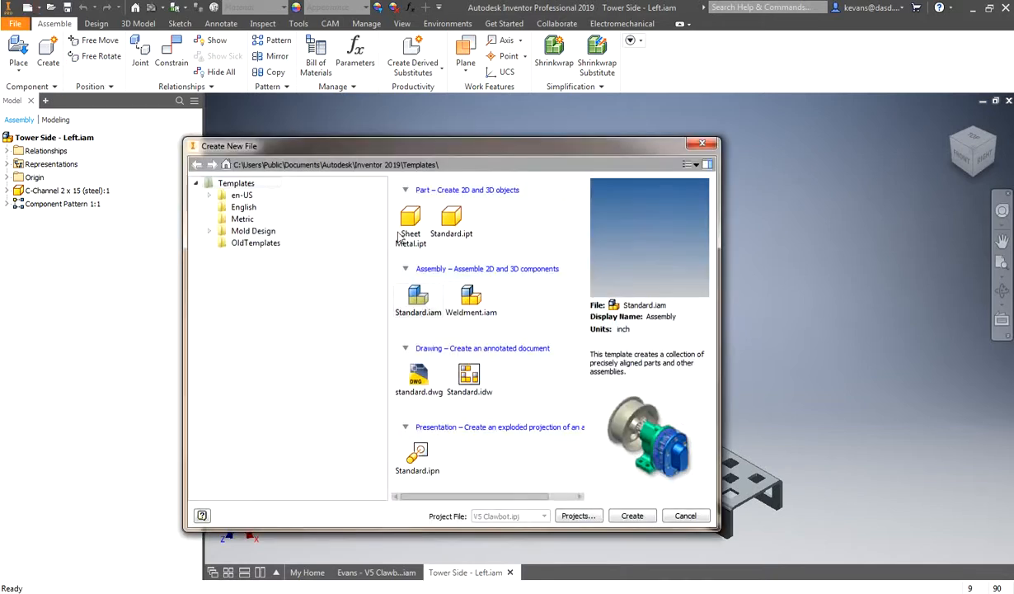
double_click(403, 296)
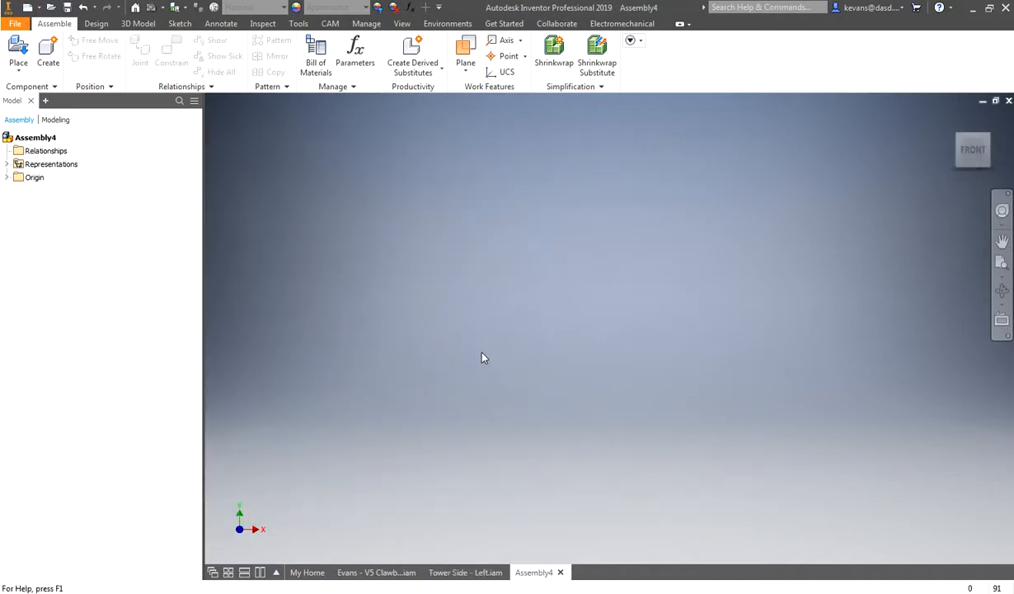
click(19, 51)
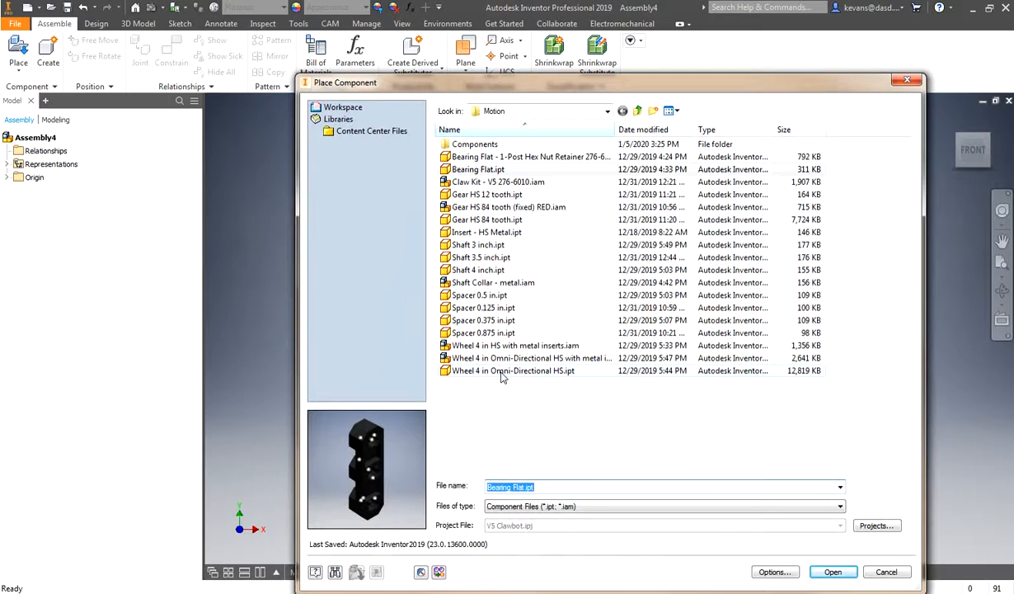
click(638, 113)
double_click(455, 206)
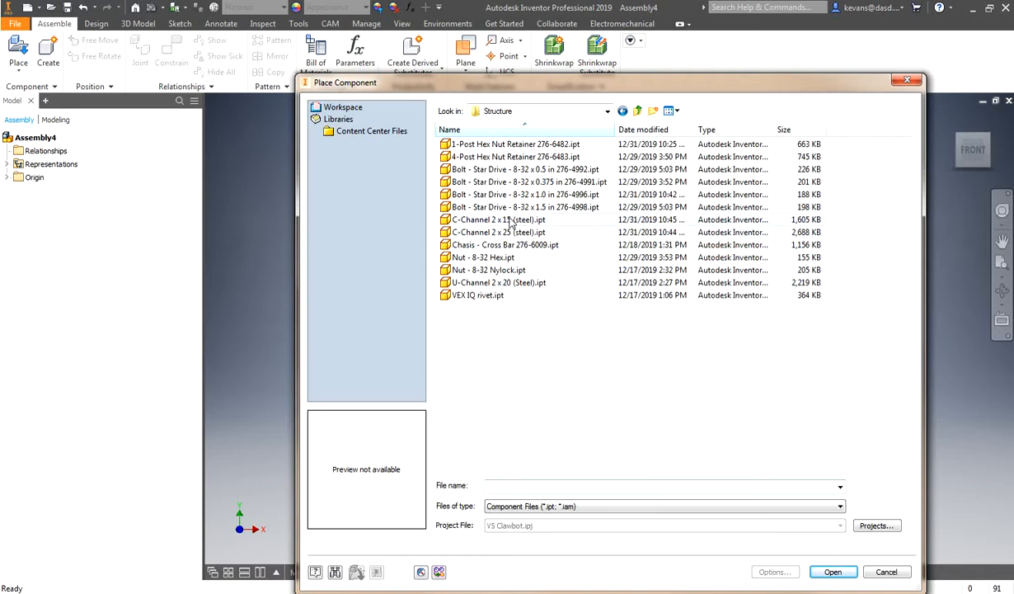
double_click(510, 220)
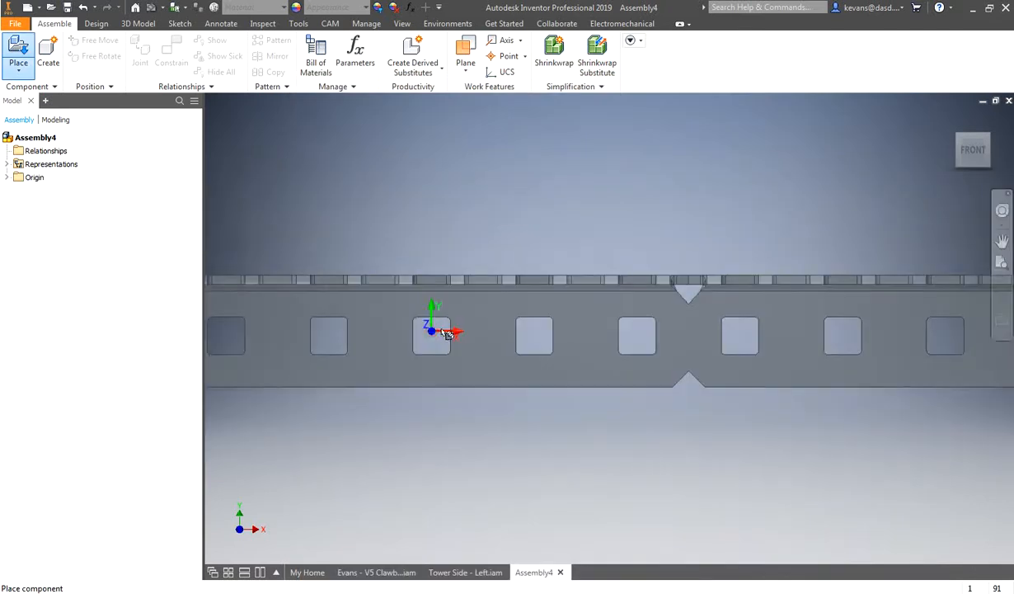
click(431, 331)
right_click(494, 342)
click(481, 330)
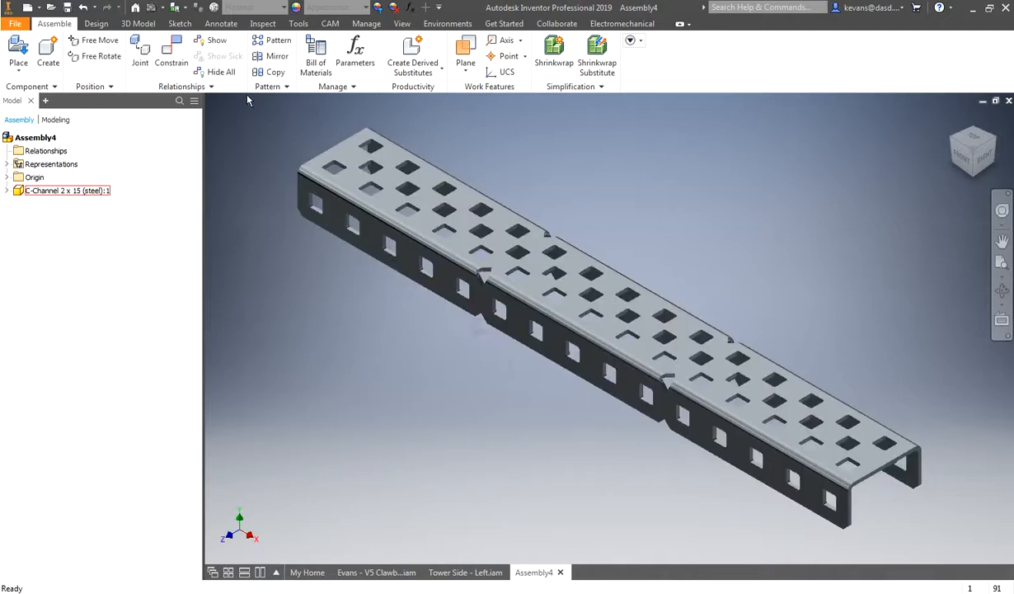
- Place one Bearing Flat from the Motion folder beside the C-channel's side flange near one end
click(18, 51)
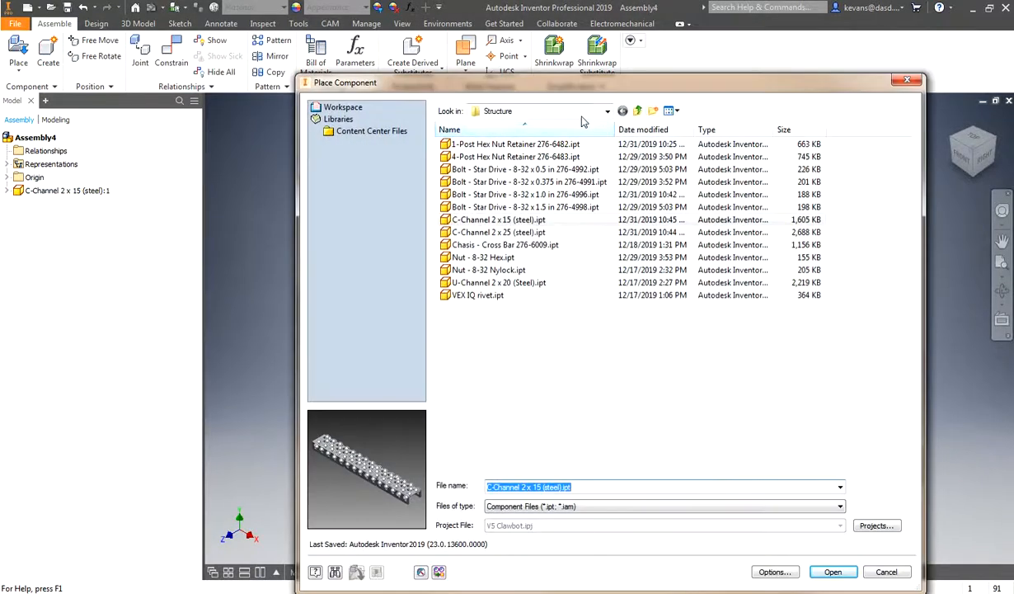
click(637, 112)
double_click(491, 156)
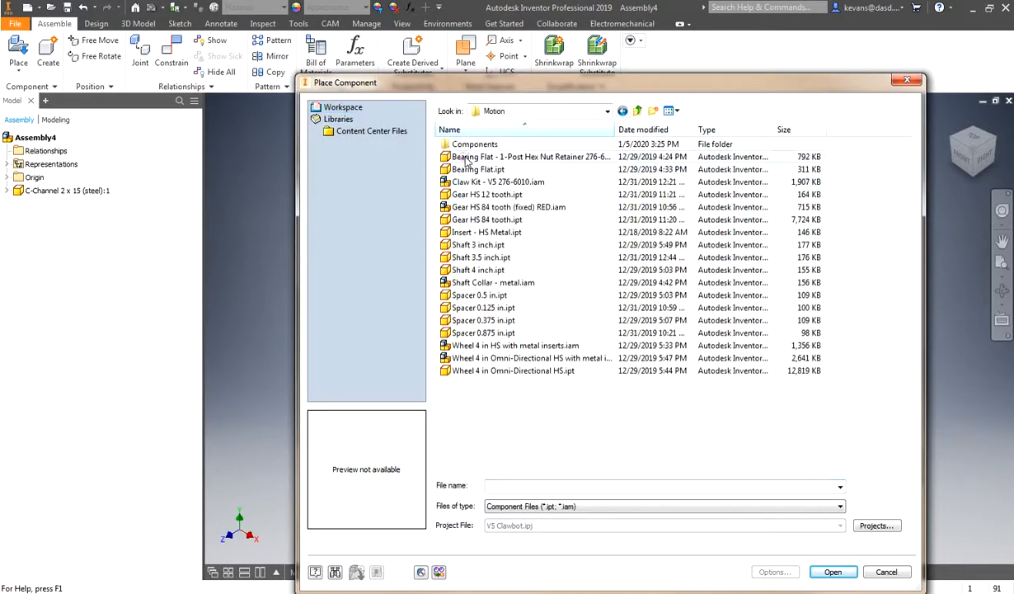
double_click(486, 169)
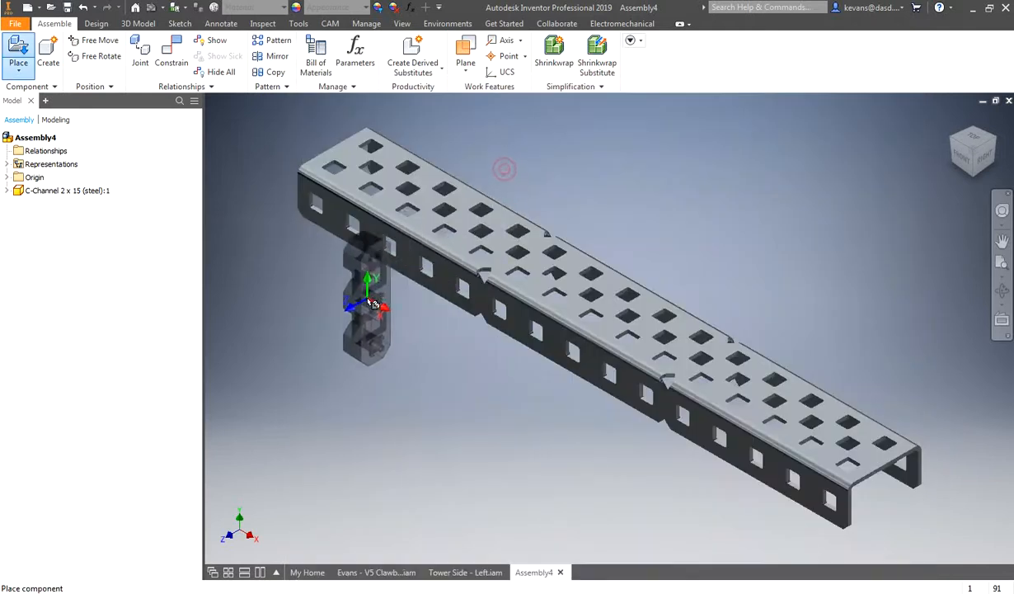
right_click(347, 297)
click(378, 284)
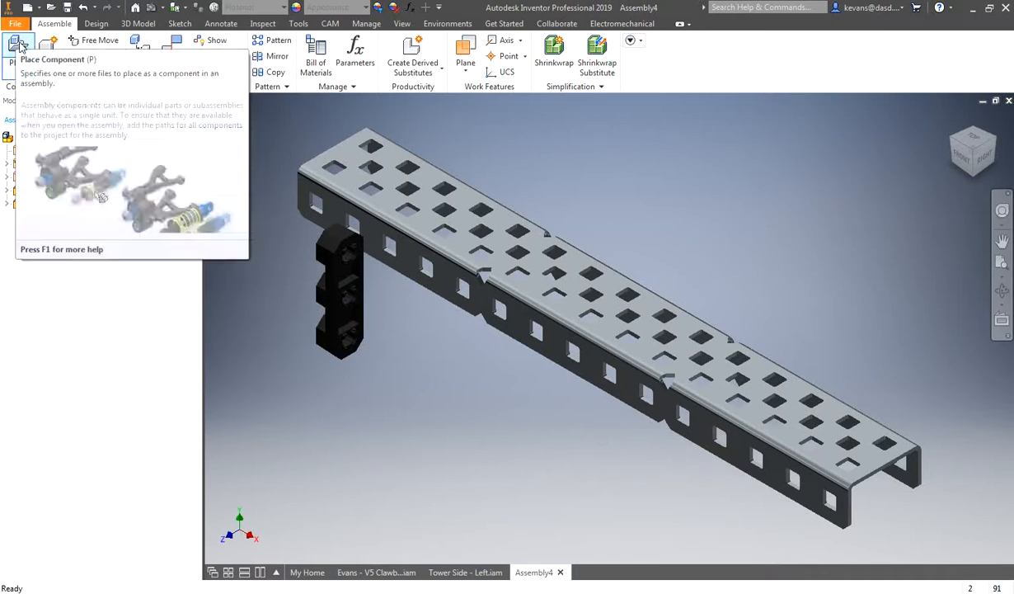
- Place one 1 Post Bearing Nut and Bolt subassembly from the V5 Clawbot folder and move it close below the C-channel's side flange
click(22, 47)
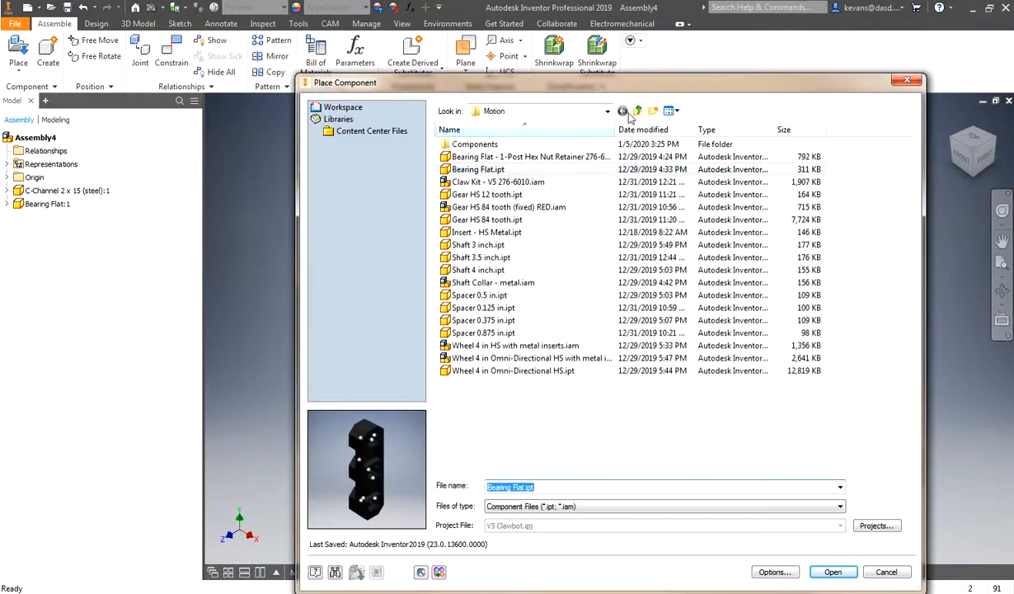
click(638, 111)
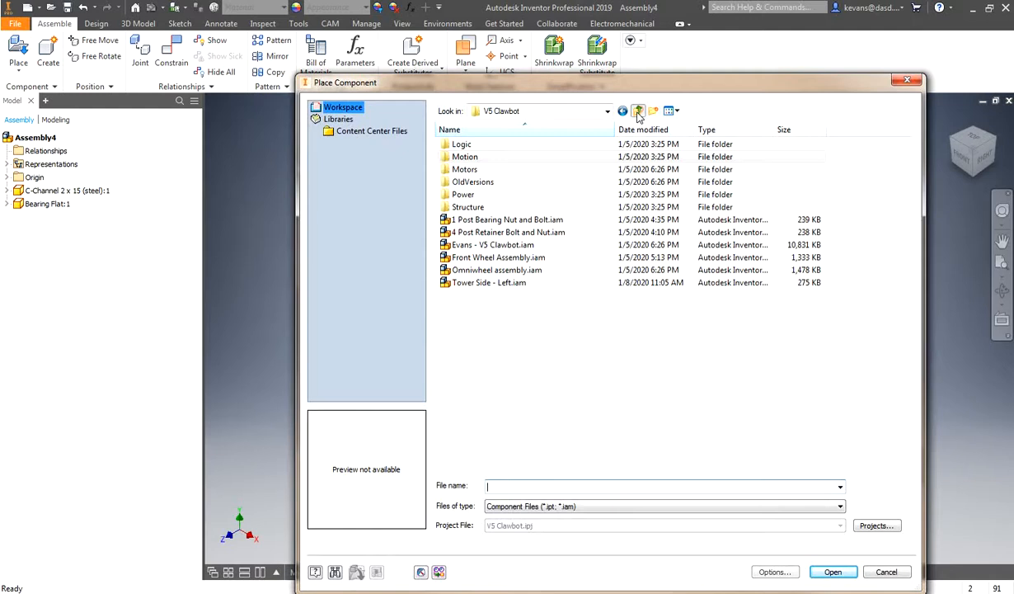
click(509, 219)
double_click(488, 217)
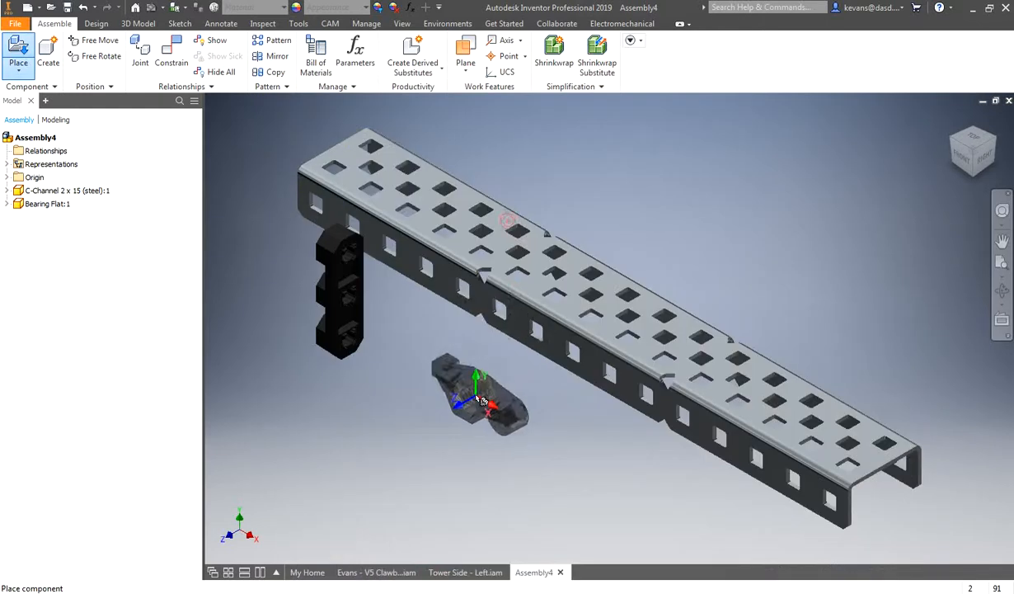
click(452, 379)
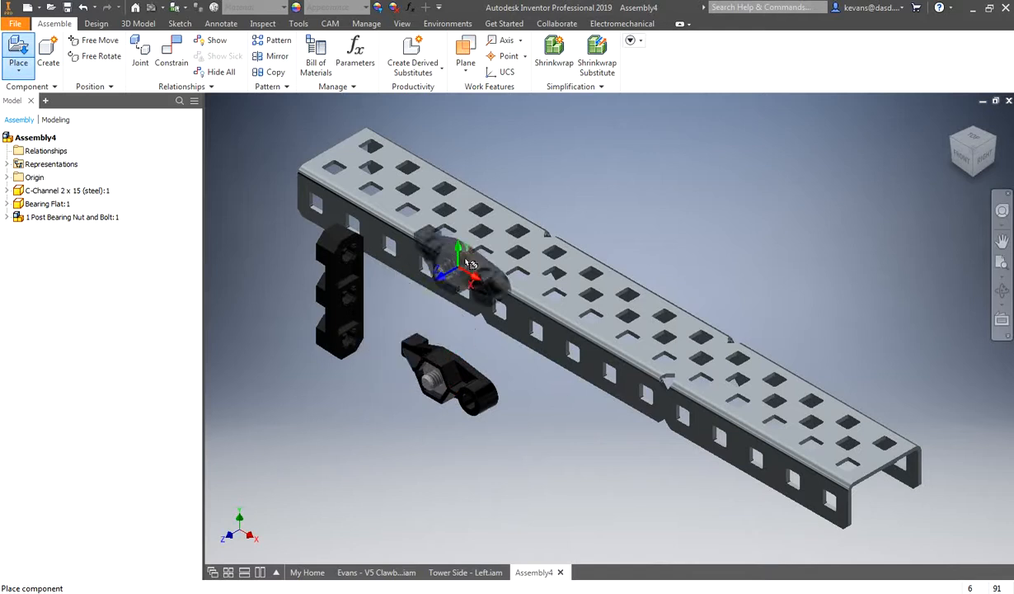
right_click(589, 186)
click(635, 181)
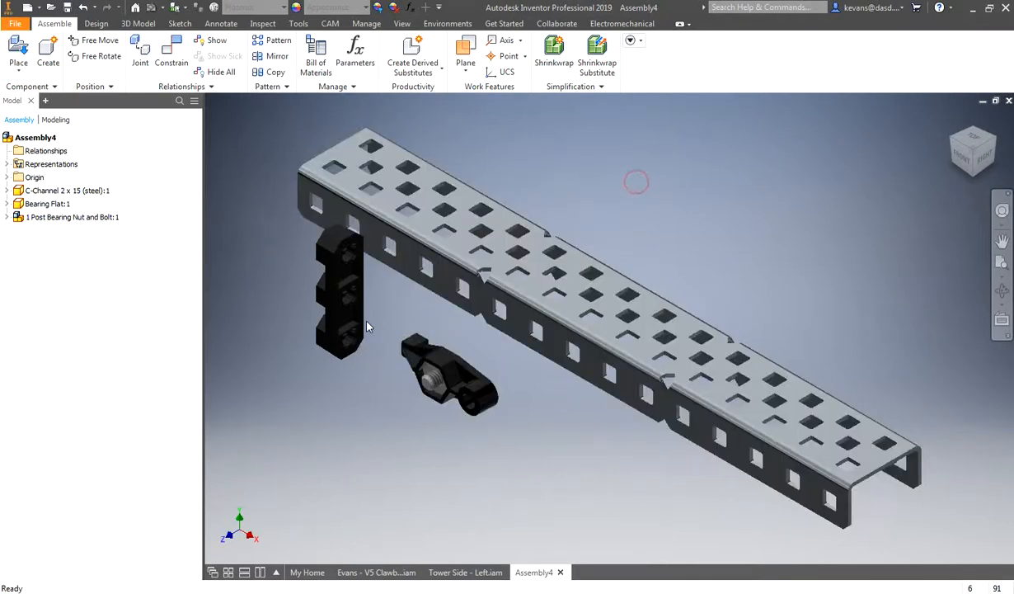
drag(437, 372, 452, 338)
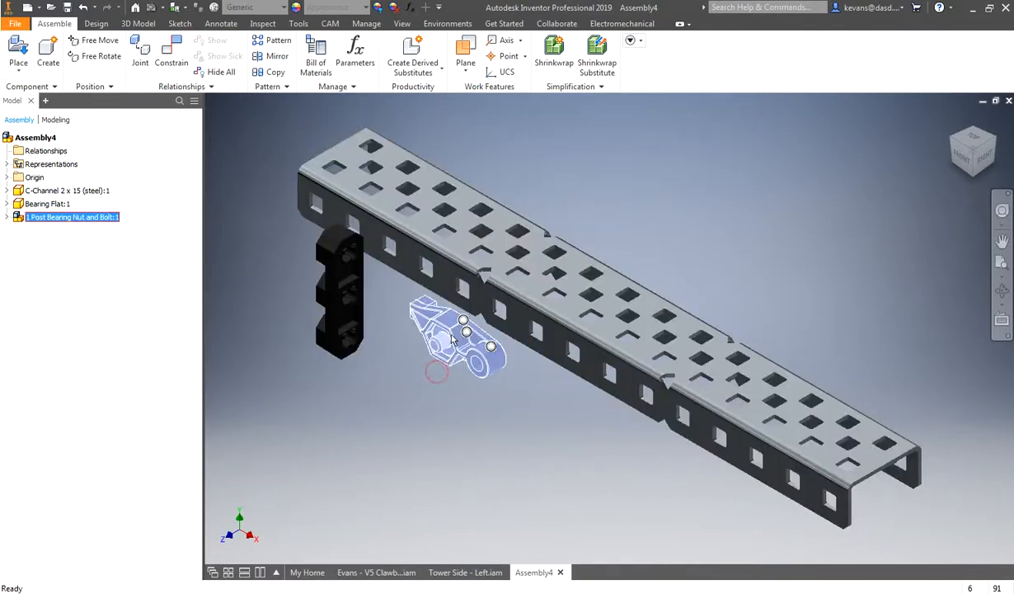
scroll(466, 328, down, 2)
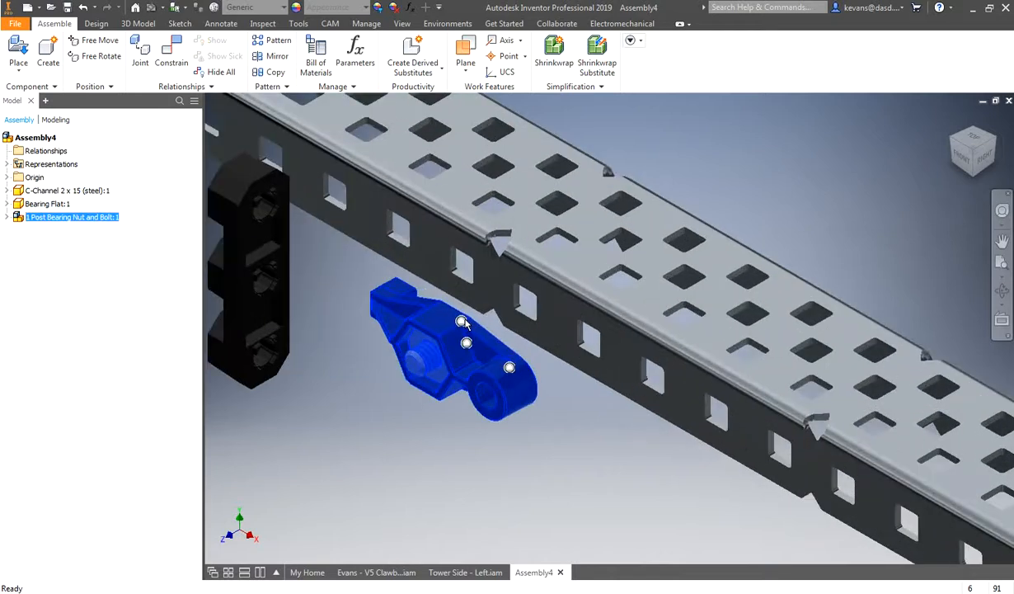
scroll(435, 340, up, 1)
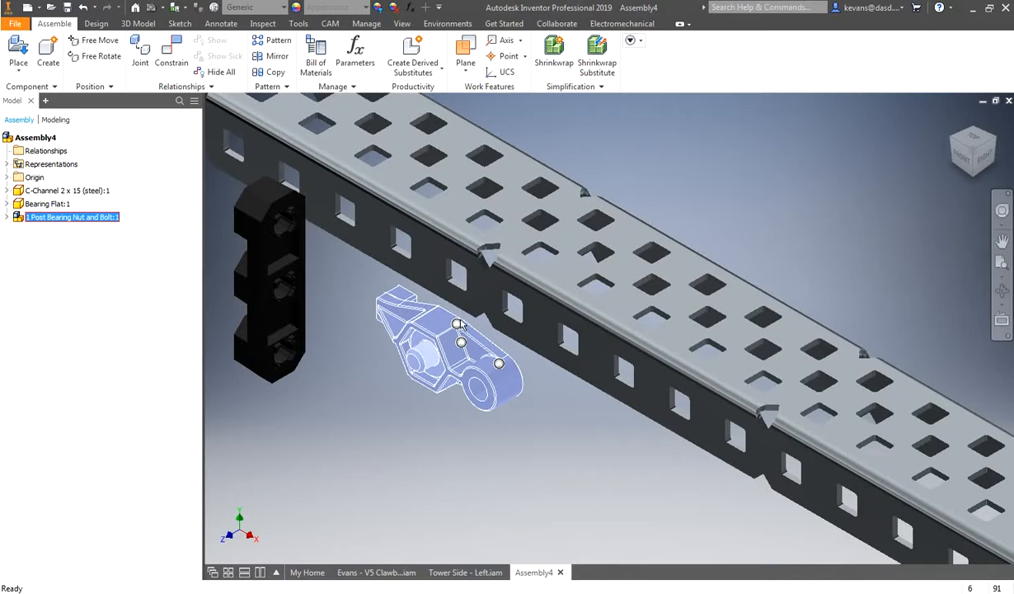
key(alt)
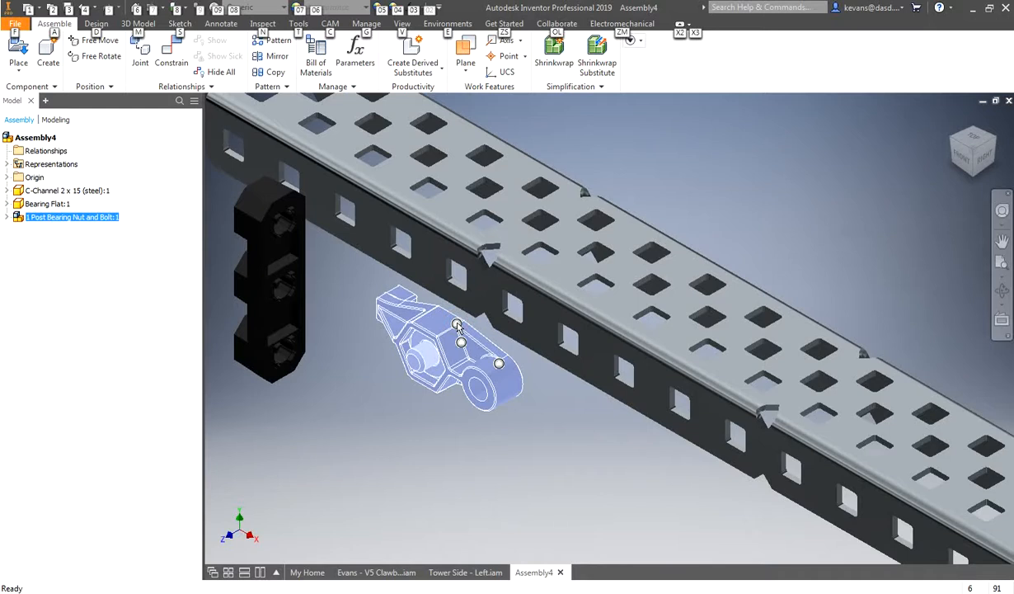
key(c)
click(457, 323)
click(612, 257)
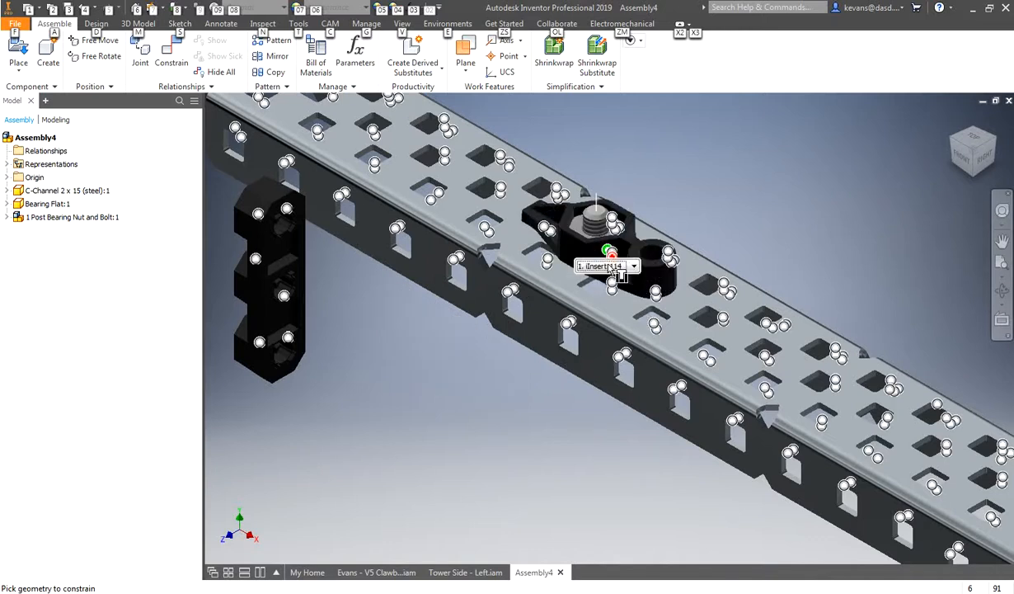
key(Escape)
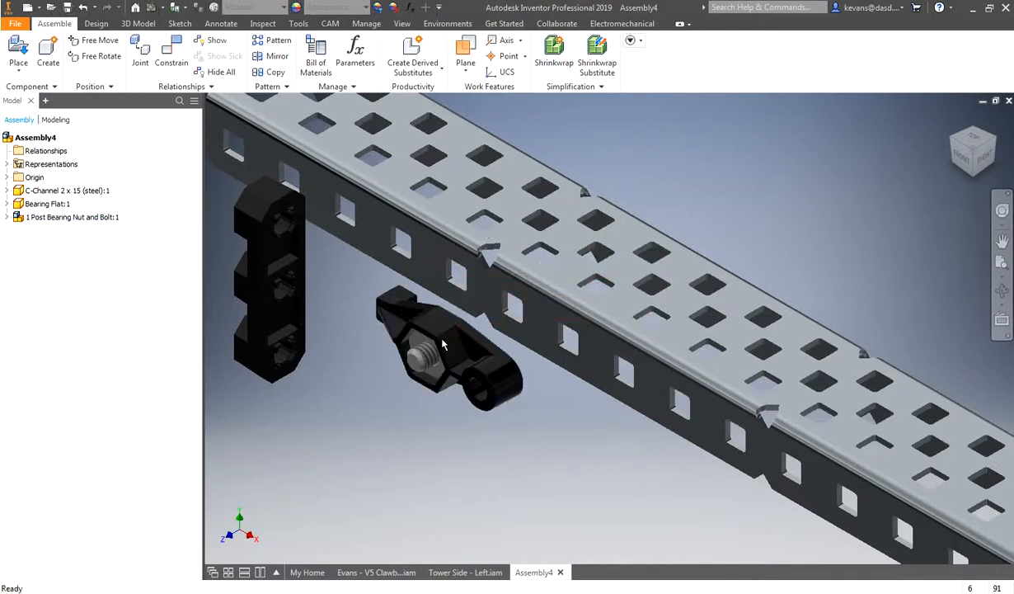
- Constrain the 1 Post Bearing Nut and Bolt subassembly onto a hole in the wide face of the C-channel
click(450, 336)
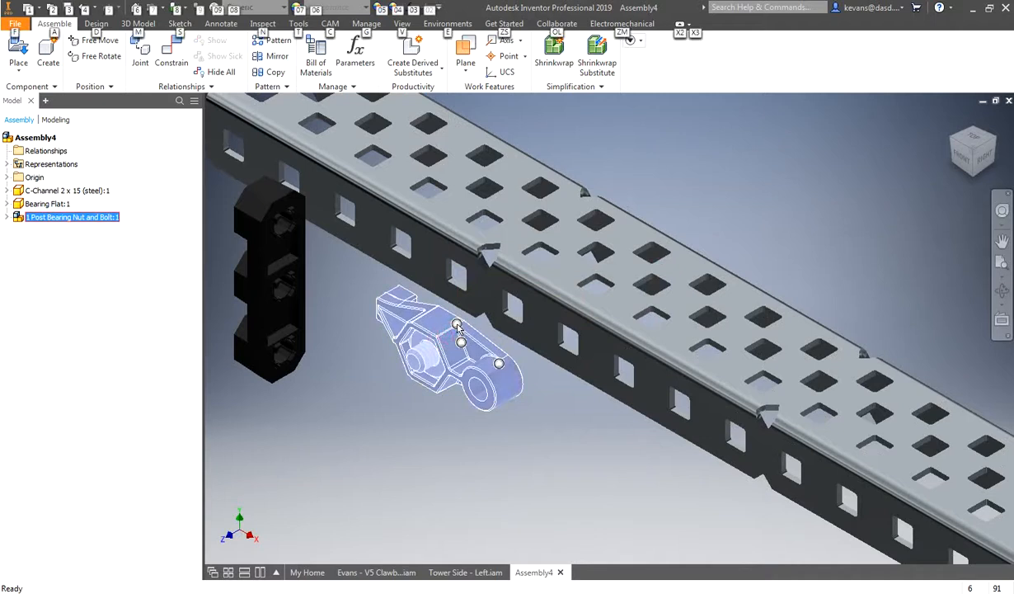
alt+drag(454, 322, 473, 262)
scroll(521, 366, up, 2)
scroll(520, 371, up, 1)
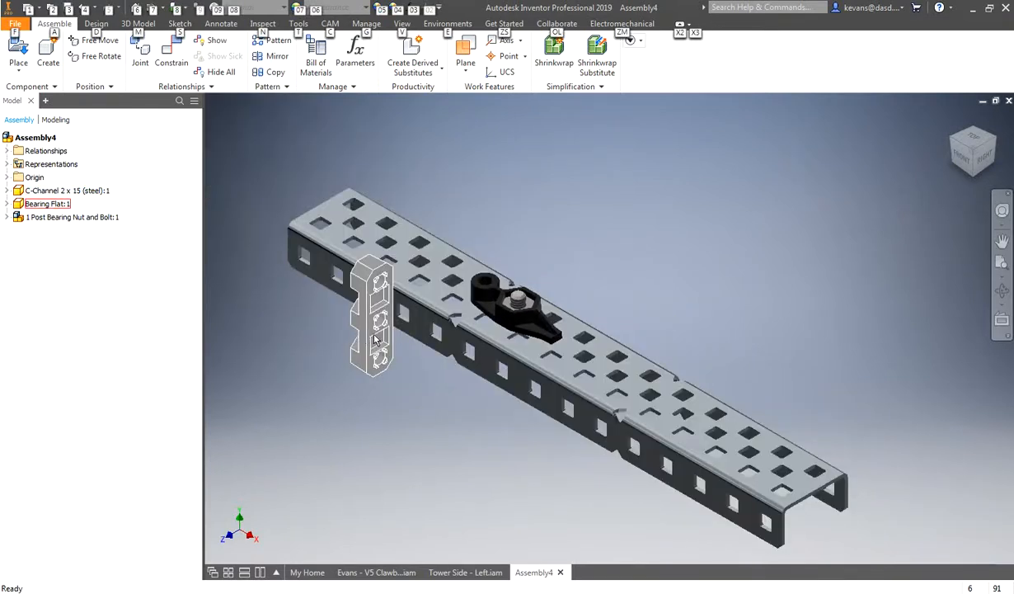
- Move the Bearing Flat to the near end of the C-channel and constrain its end hole onto a hole in the wide face
drag(358, 329, 305, 229)
scroll(310, 221, down, 5)
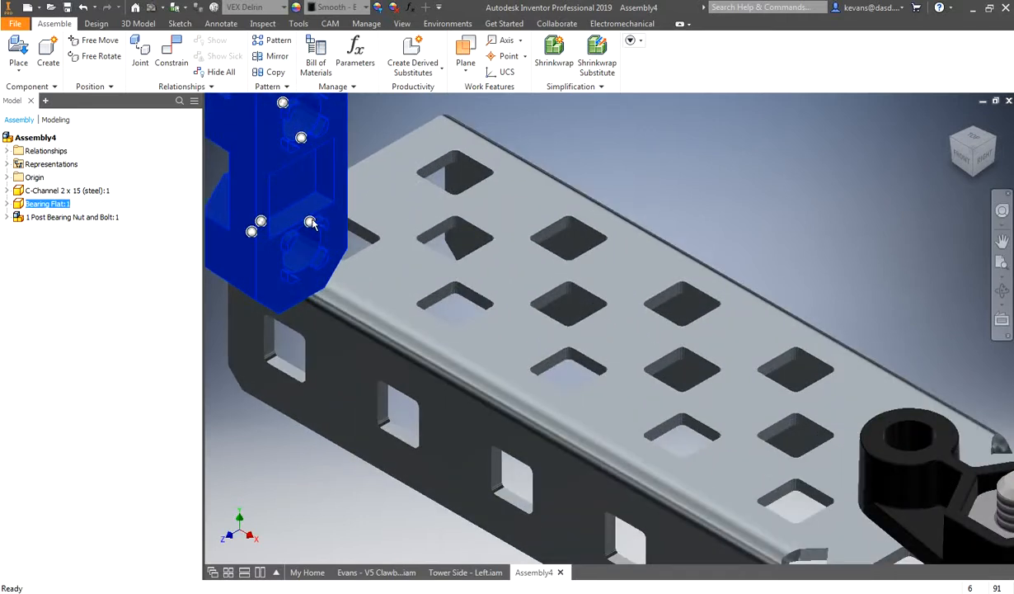
key(Escape)
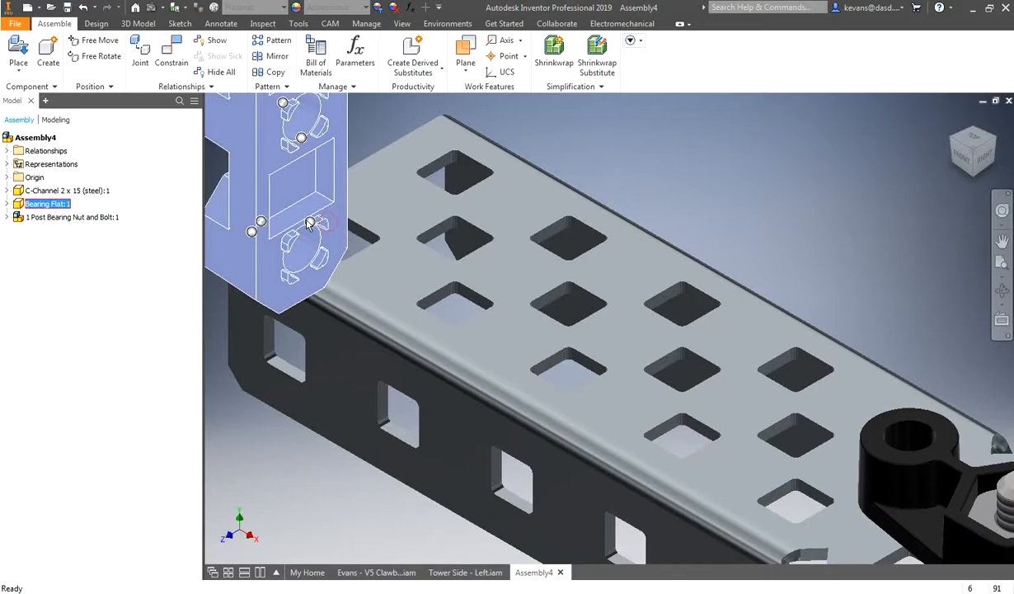
key(c)
alt+drag(464, 231, 478, 235)
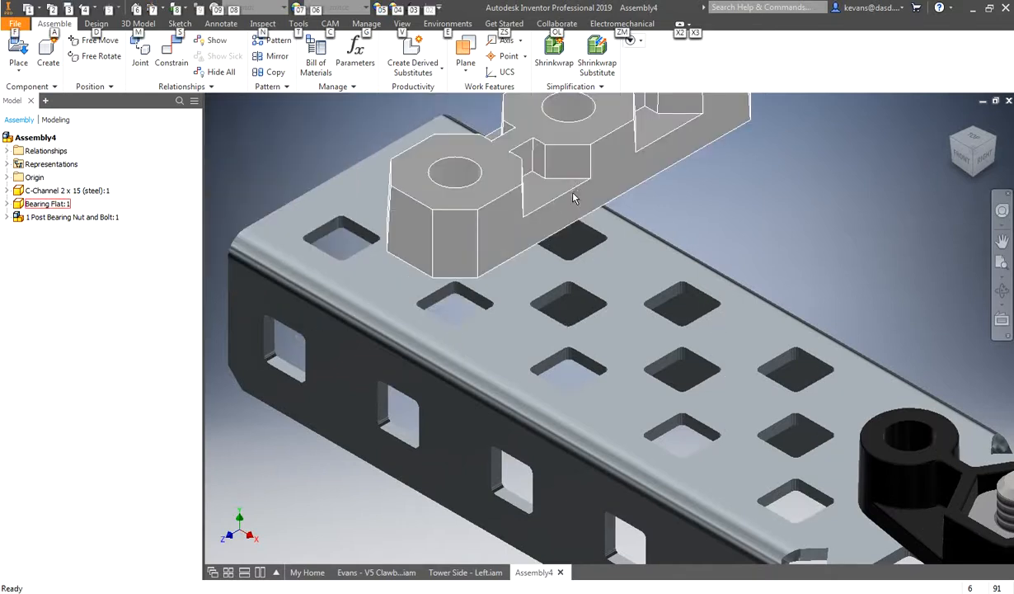
- Turn the Bearing Flat and constrain its side to the C-channel so that it runs lengthwise along the wide face
mouse_move(573, 194)
mouse_down()
mouse_move(574, 239)
mouse_move(580, 185)
mouse_up()
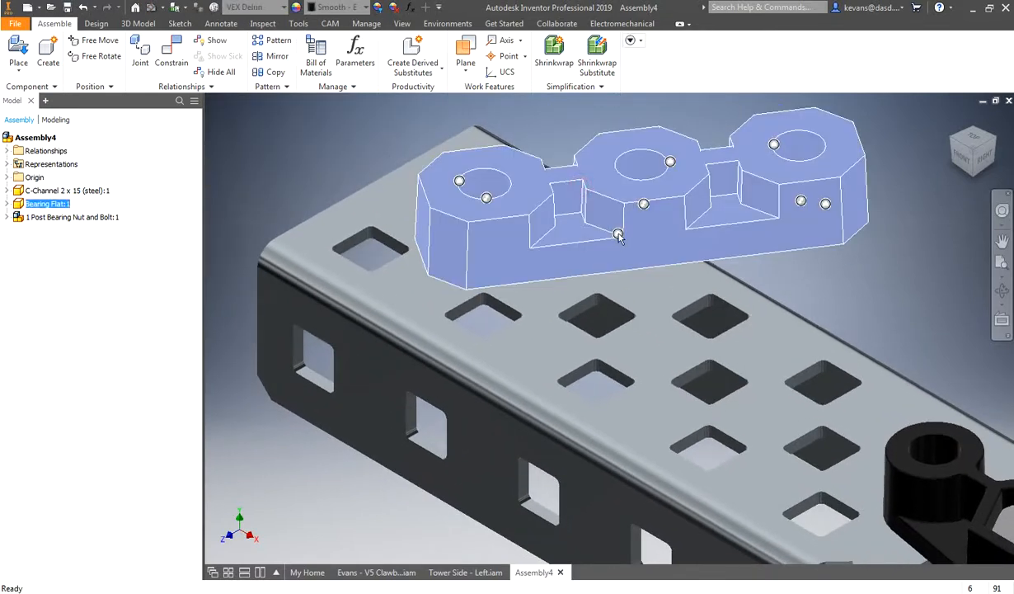
alt+drag(618, 234, 597, 331)
scroll(390, 395, up, 5)
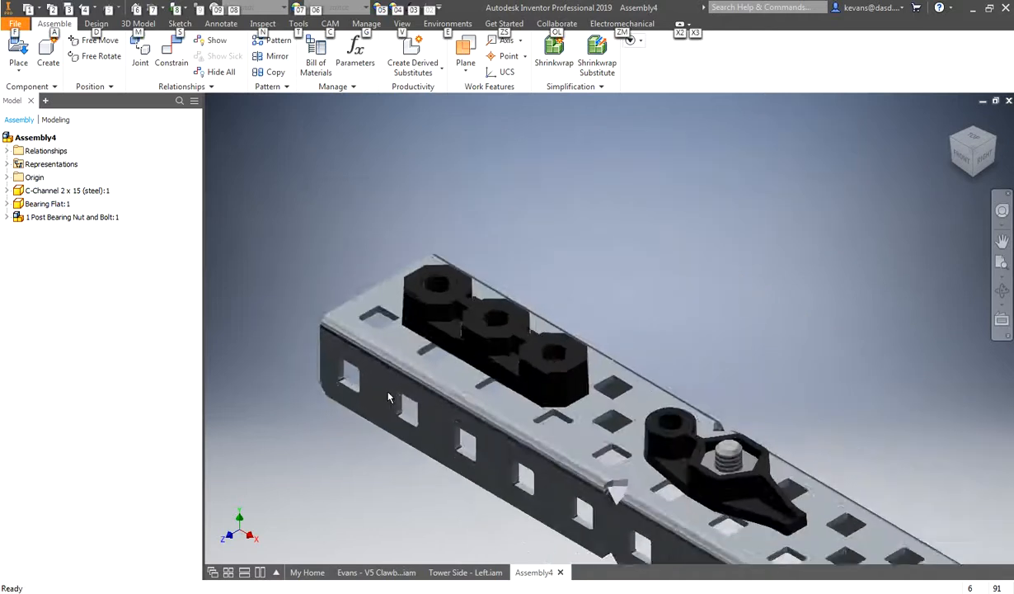
scroll(606, 292, up, 5)
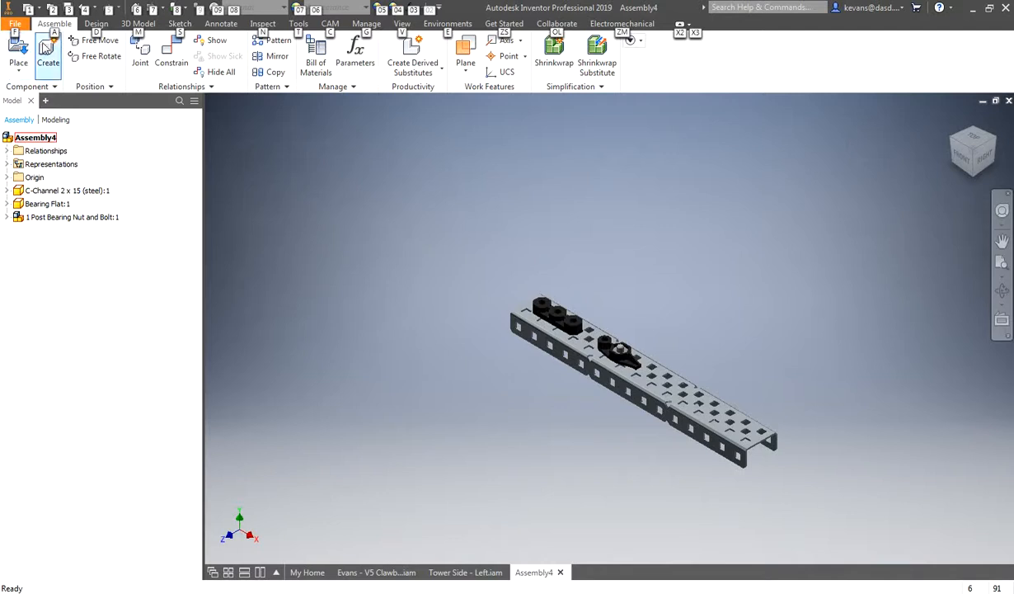
- Save the assembly as Tower Side - Right in the V5 Clawbot folder
click(220, 186)
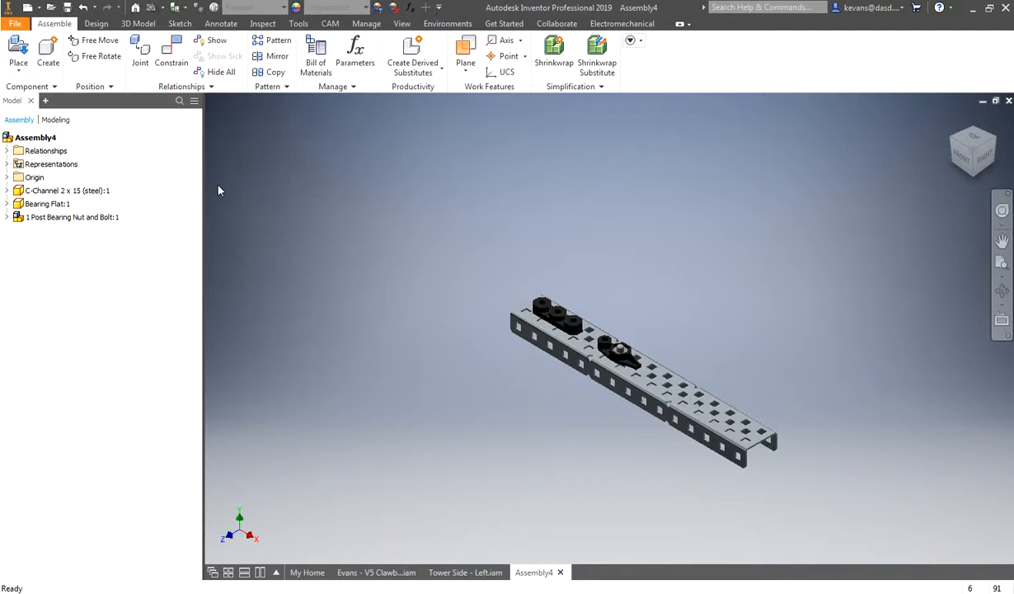
click(68, 8)
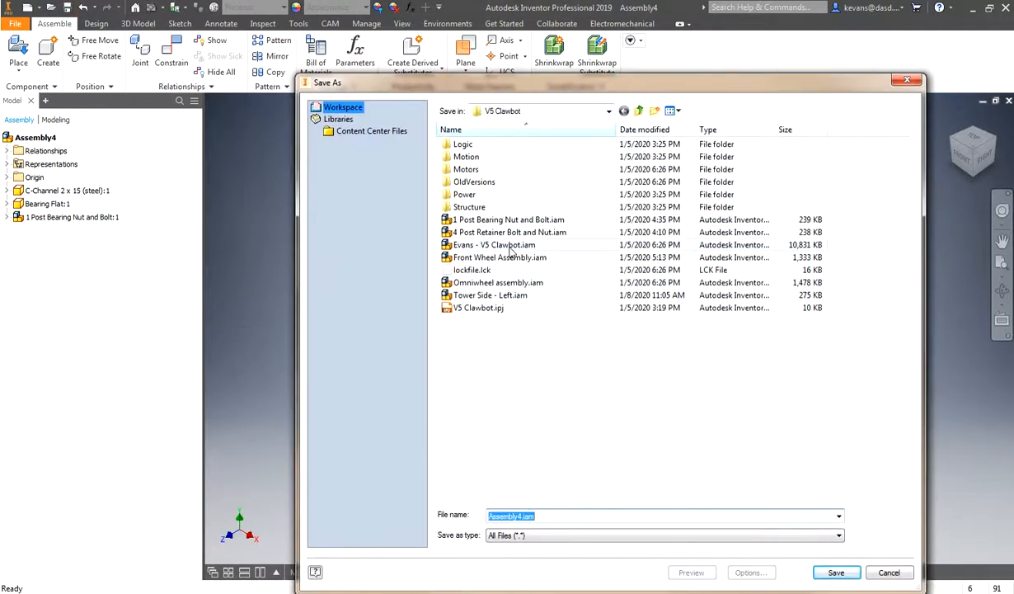
click(495, 294)
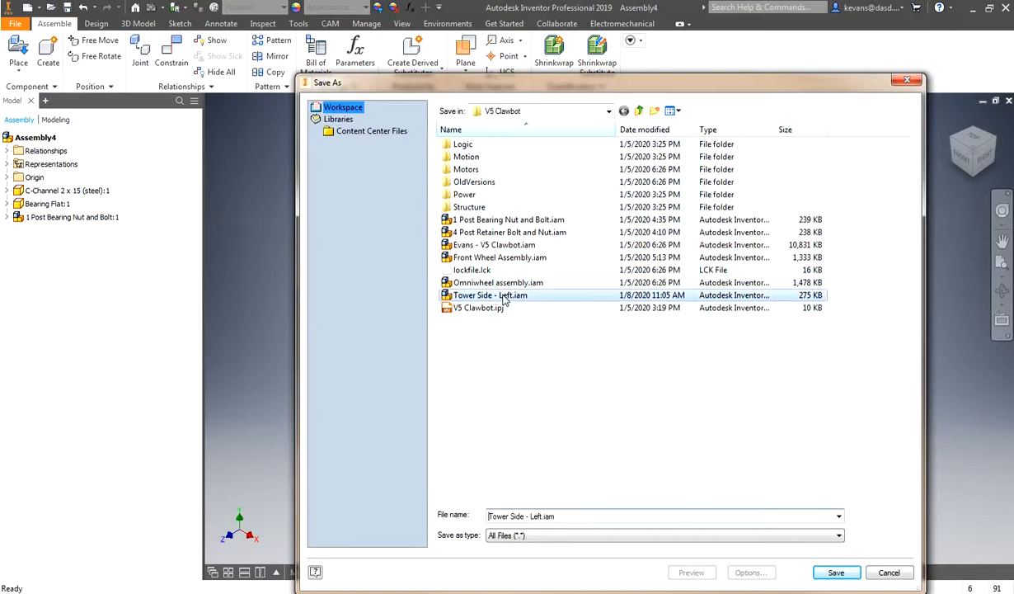
double_click(534, 517)
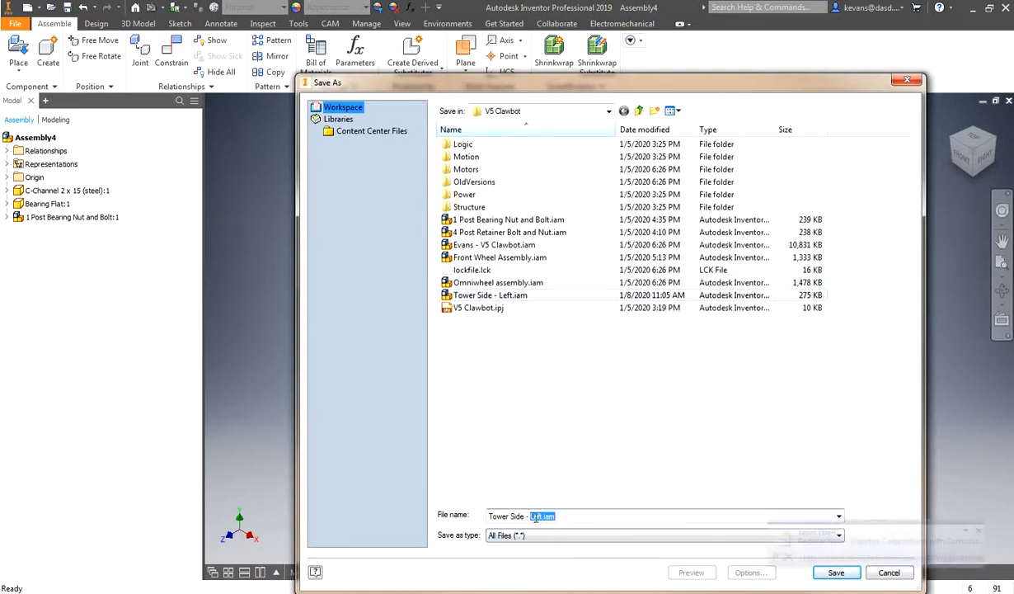
text(Righ)
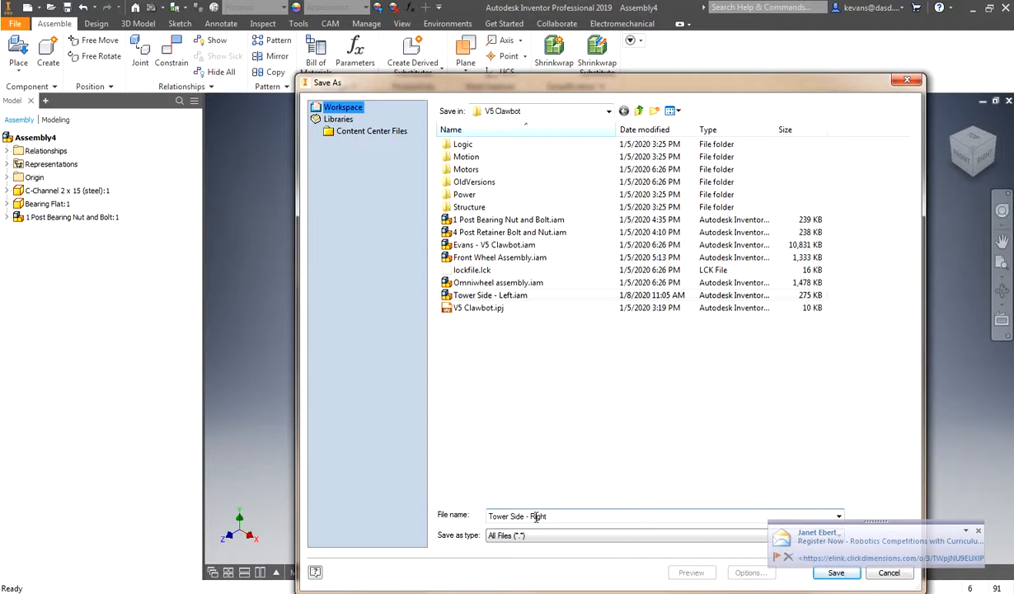
text(t)
click(835, 572)
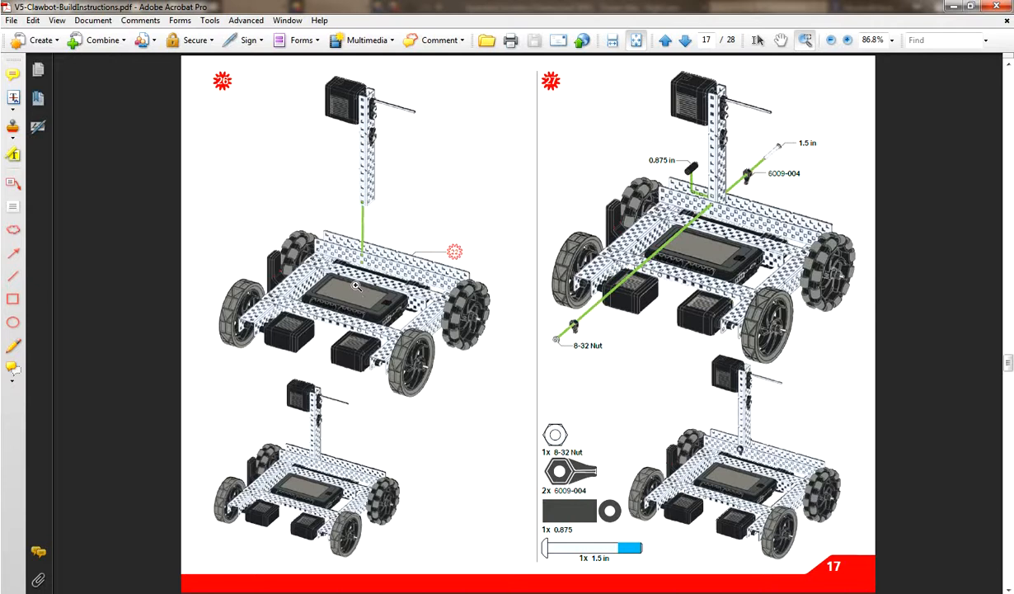
- Check steps 28 to 32 in the build instructions PDF in Acrobat and create a new Inventor assembly from the Standard.iam template
scroll(970, 413, down, 3)
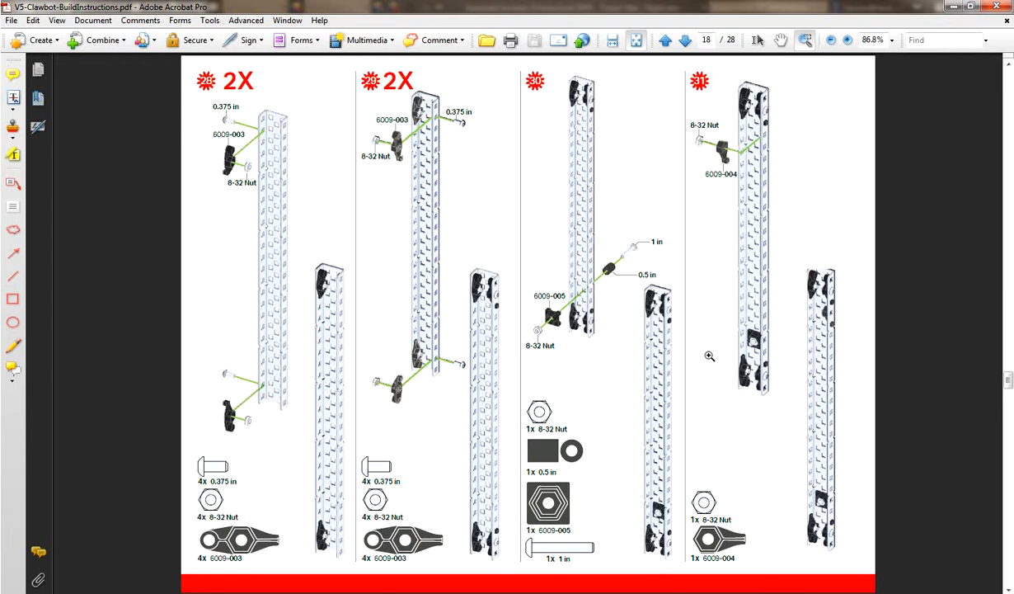
scroll(709, 356, down, 1)
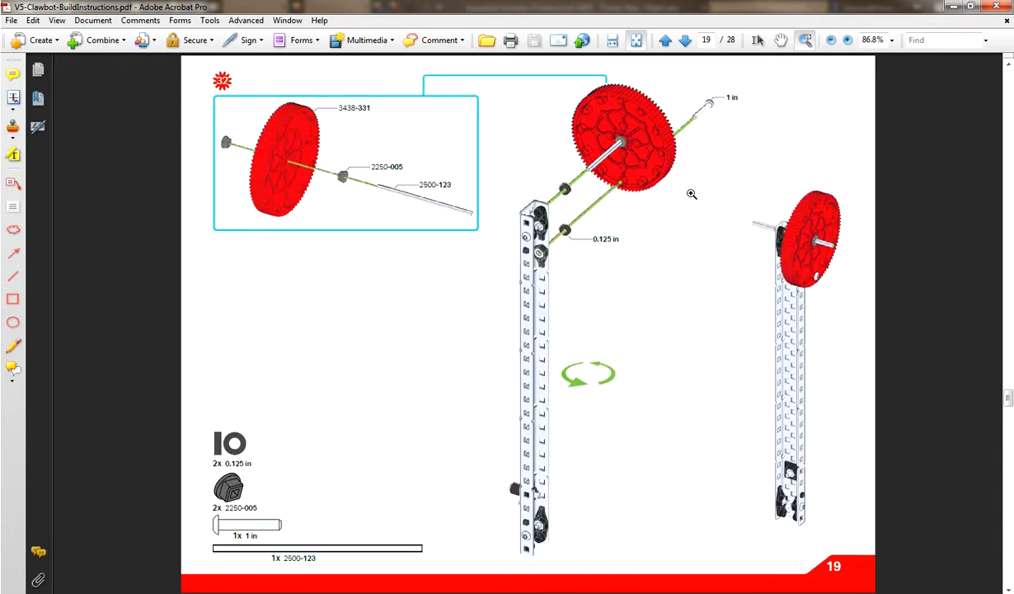
scroll(648, 229, up, 1)
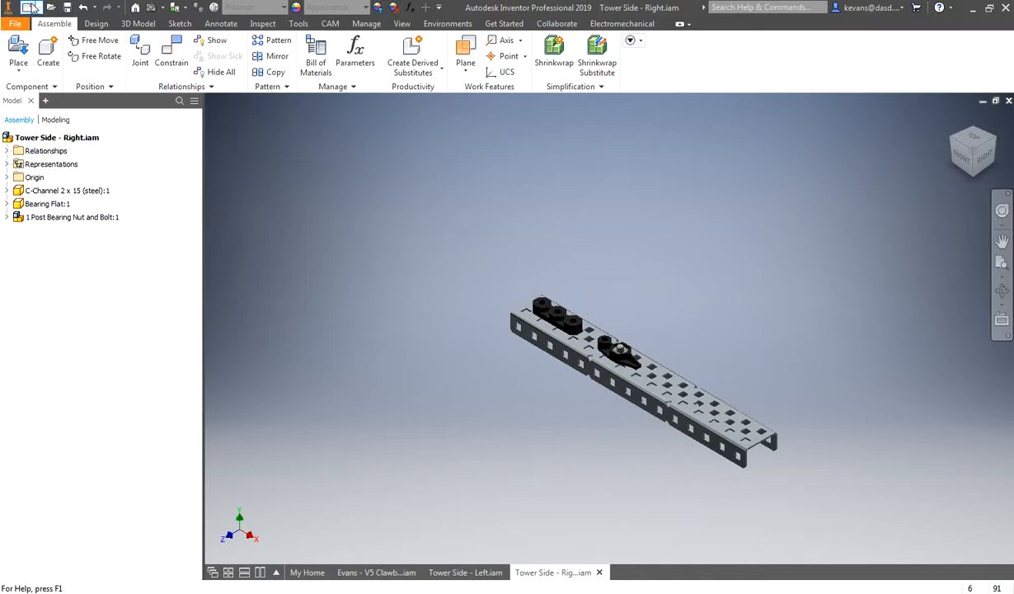
click(27, 9)
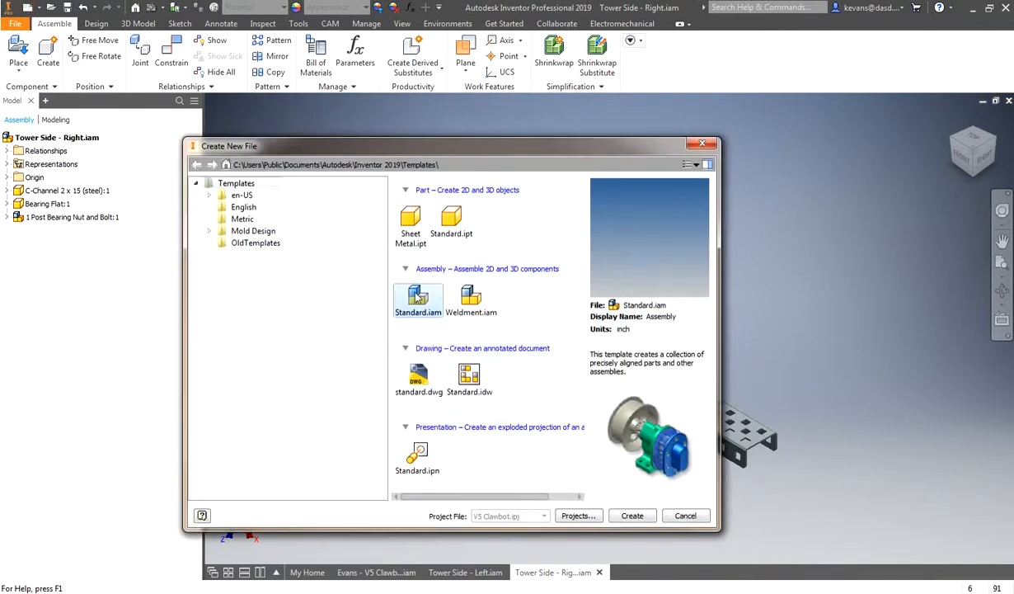
double_click(416, 297)
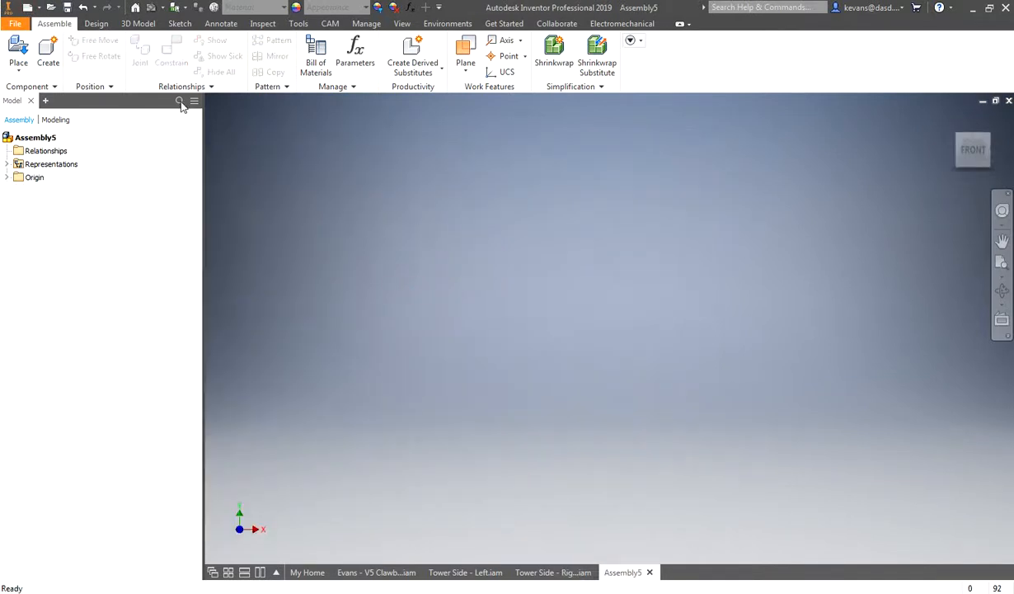
- Place one C-Channel 2 x 25 (steel) from the Structure folder, rotated 90° about Y, and show it in the home view
click(18, 49)
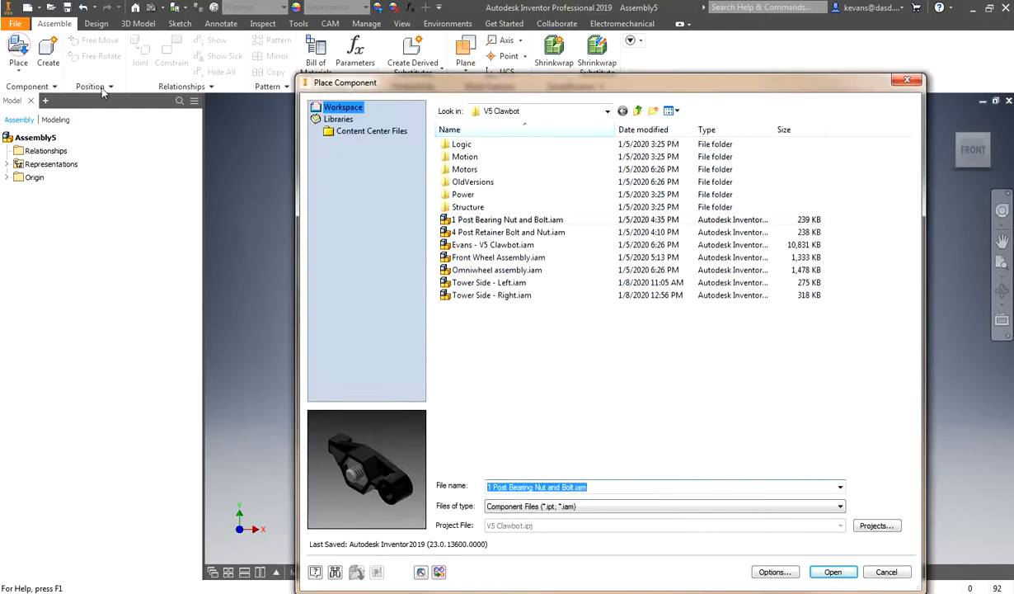
double_click(467, 208)
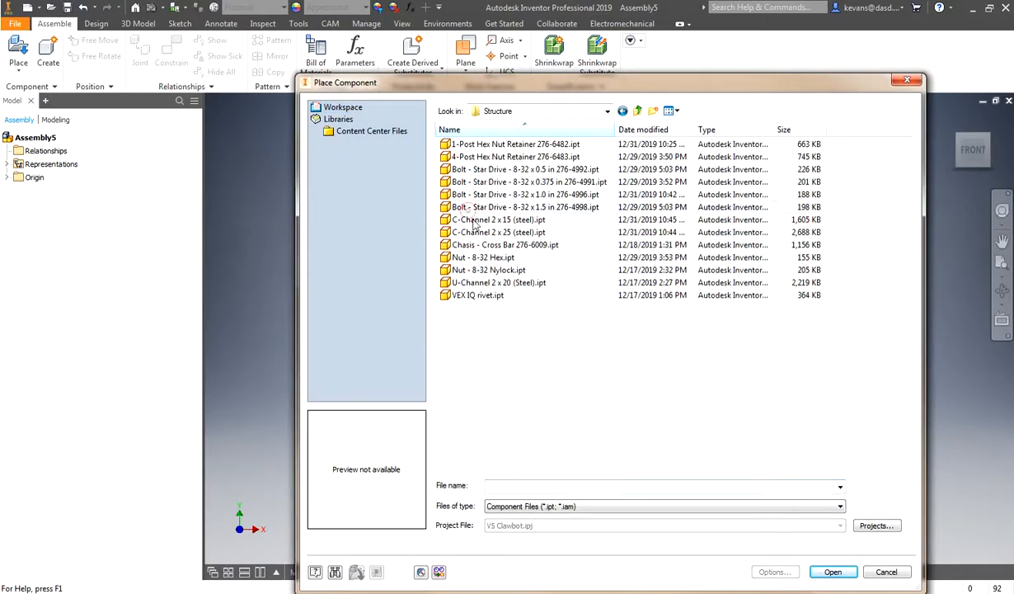
double_click(495, 233)
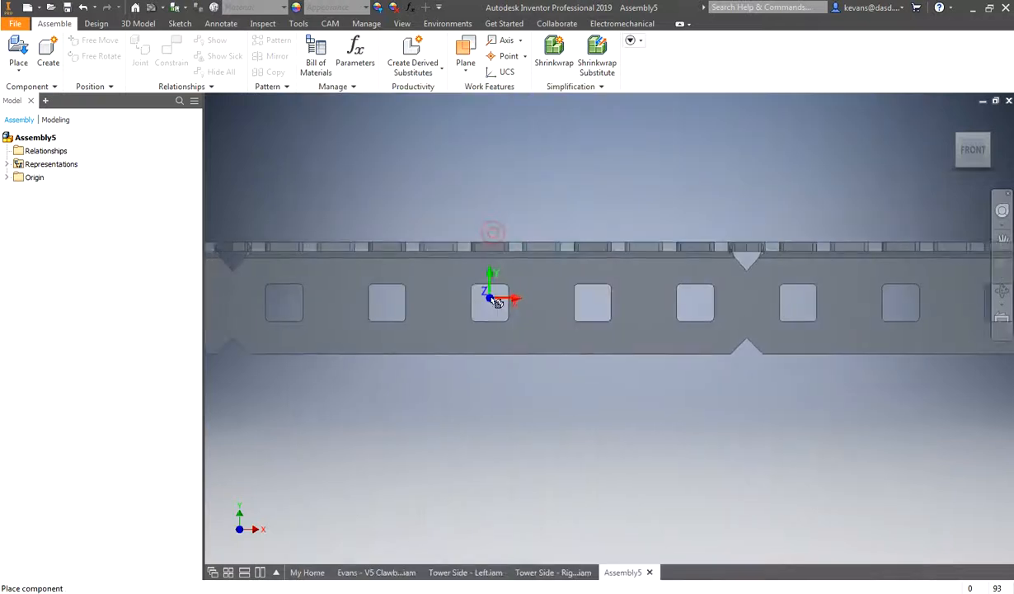
right_click(485, 312)
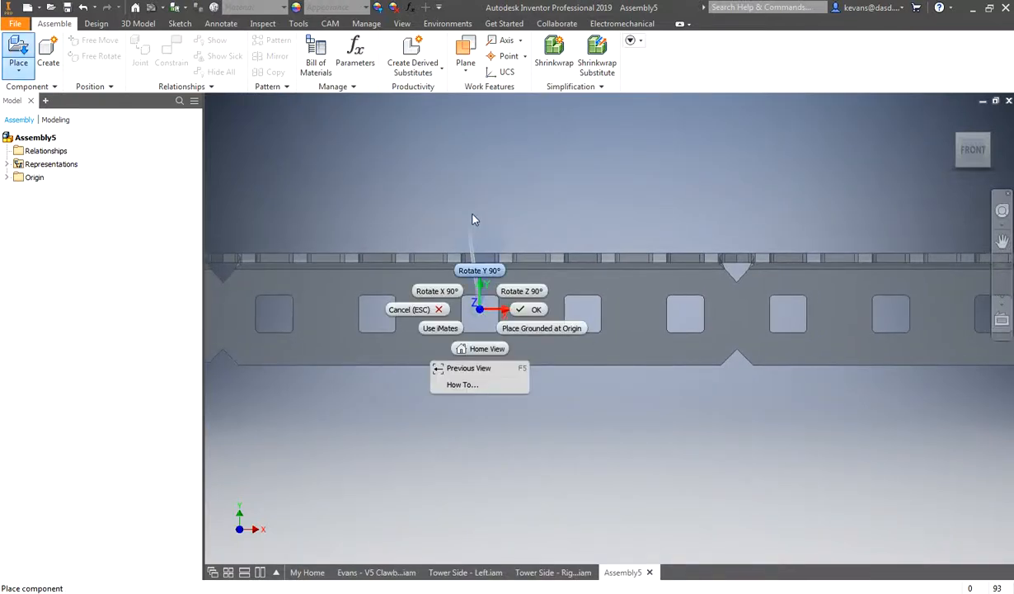
click(473, 220)
click(500, 318)
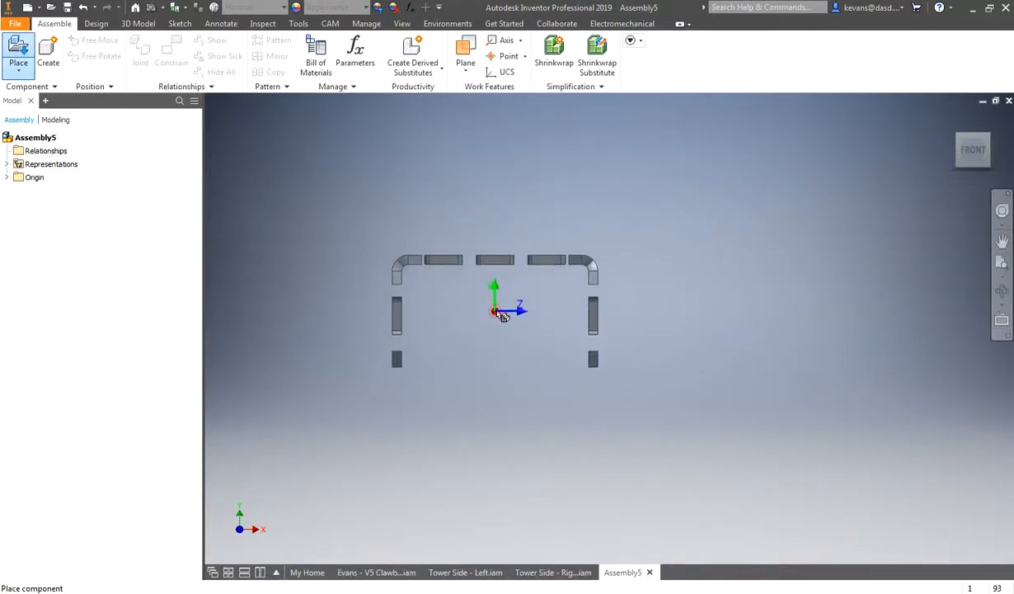
right_drag(497, 311, 548, 356)
click(557, 356)
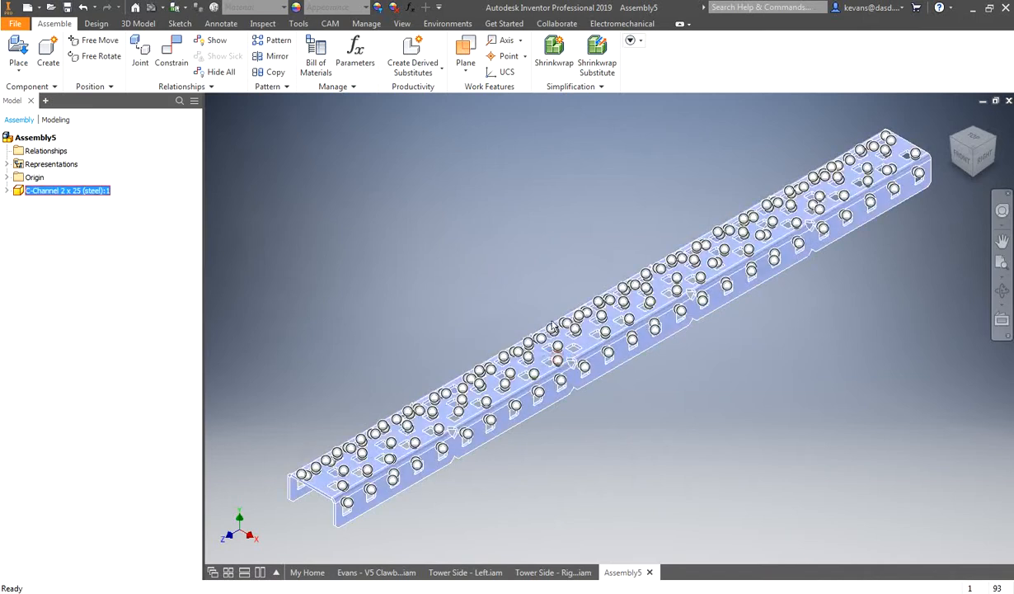
scroll(509, 239, up, 2)
scroll(510, 247, down, 4)
click(643, 381)
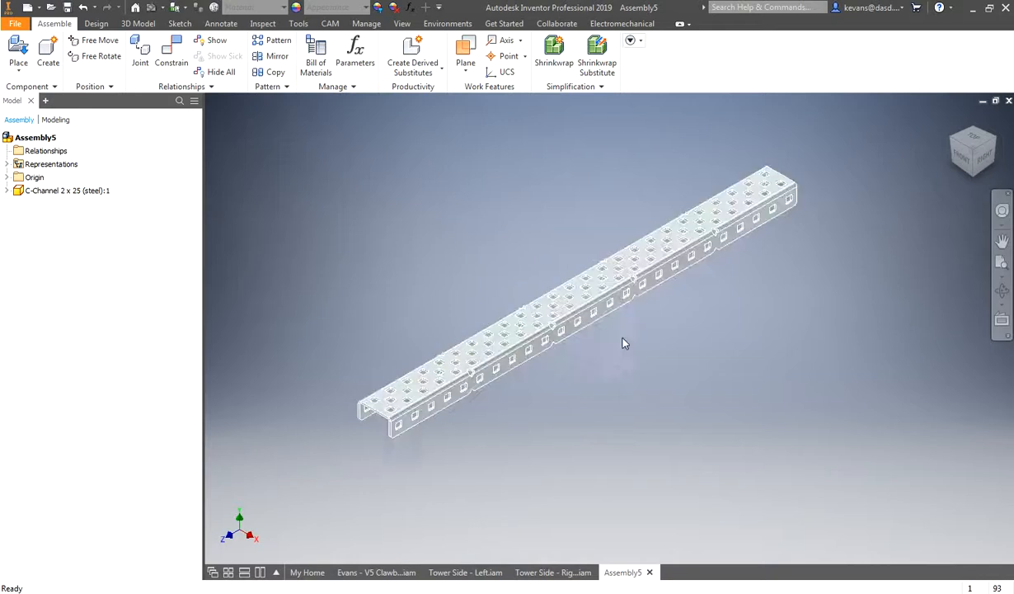
- Recheck the tower steps in the build instructions and place one 1 Post Bearing Nut and Bolt subassembly beside the C-channel's far end
key(alt+Tab)
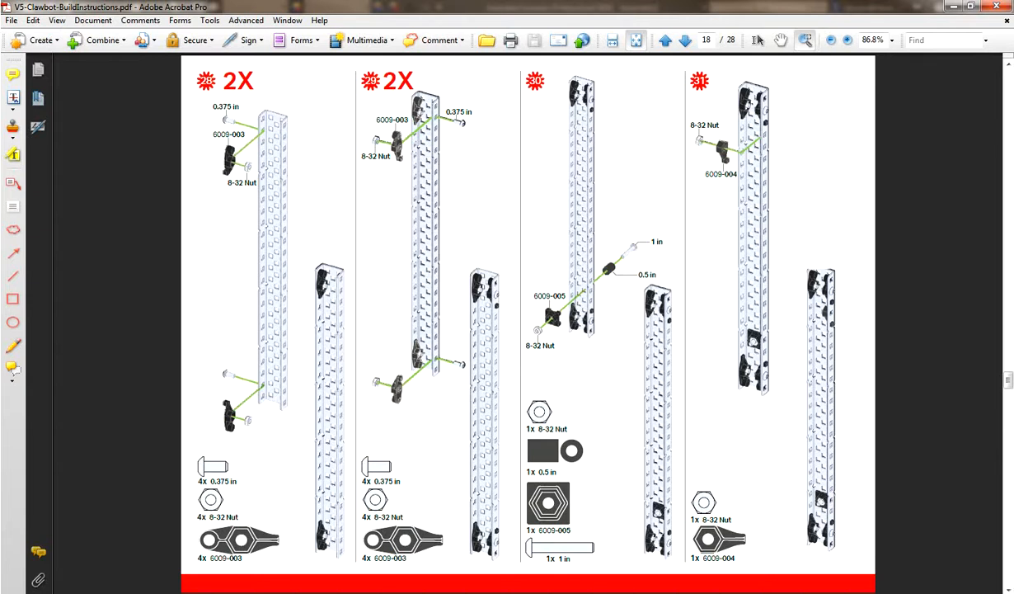
key(alt+Tab)
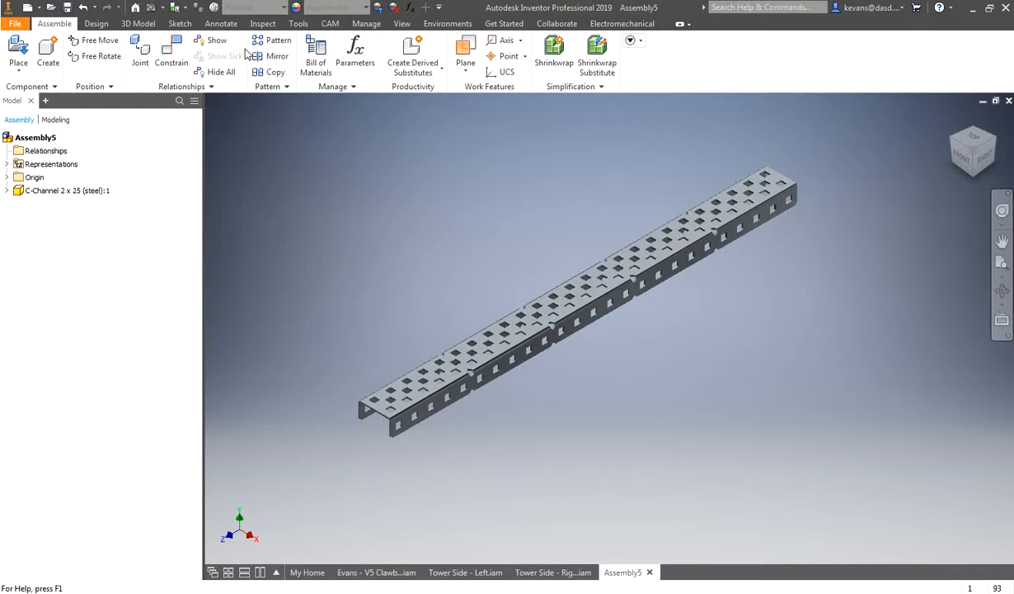
click(18, 51)
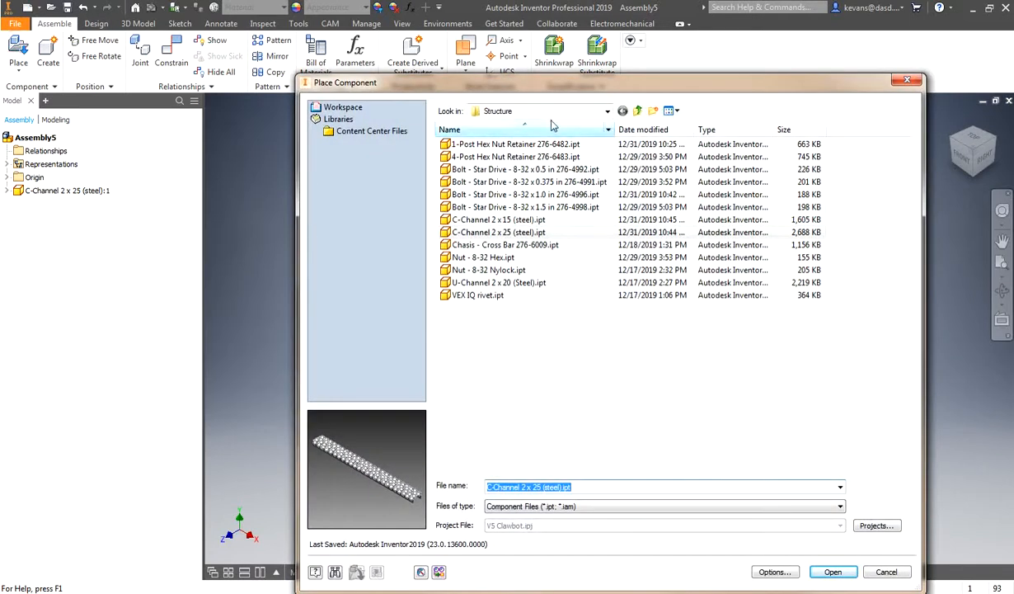
click(623, 111)
click(455, 221)
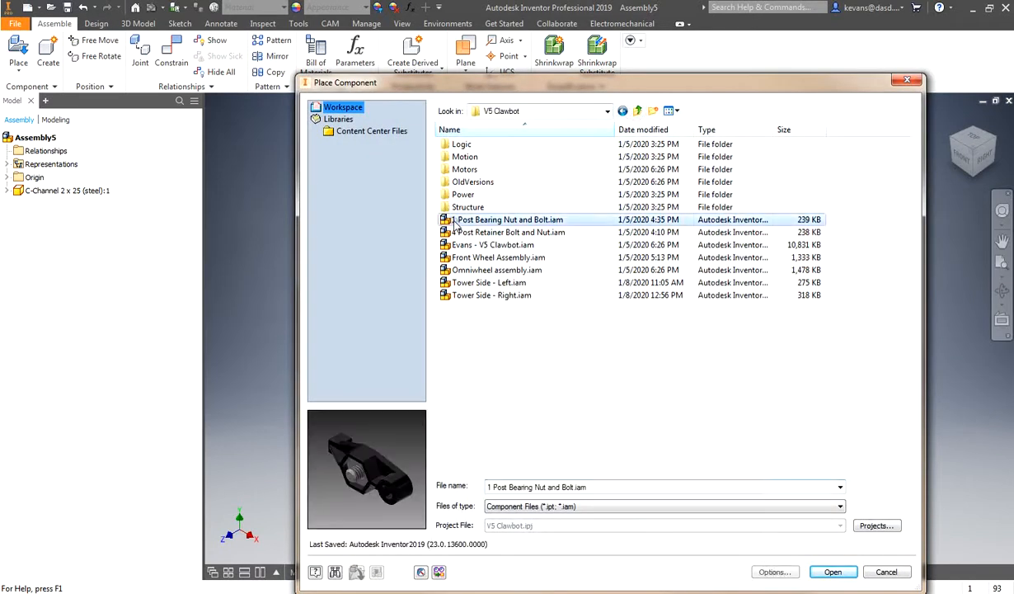
click(833, 571)
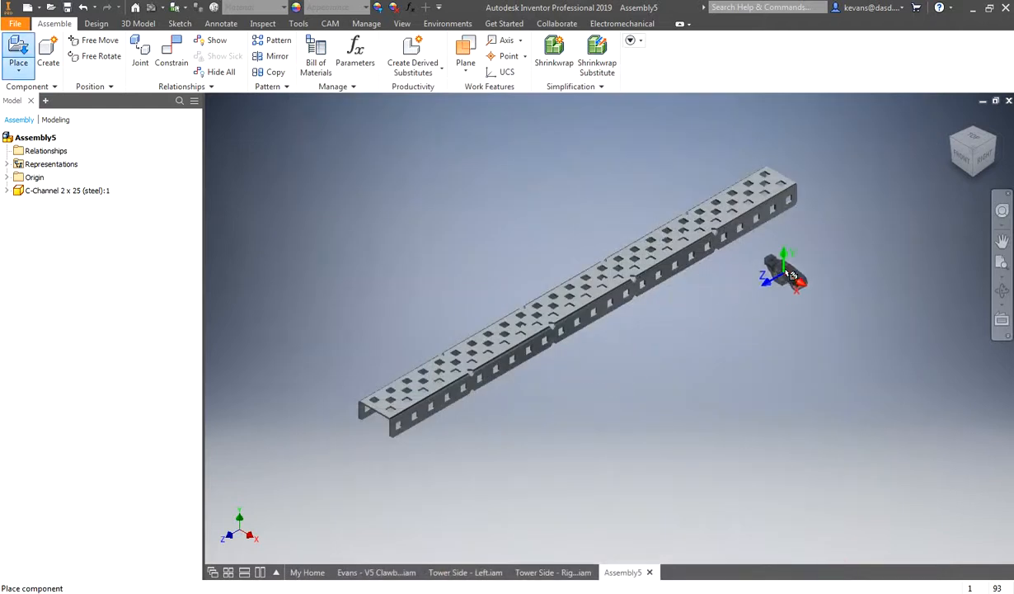
click(788, 258)
right_click(790, 259)
click(832, 262)
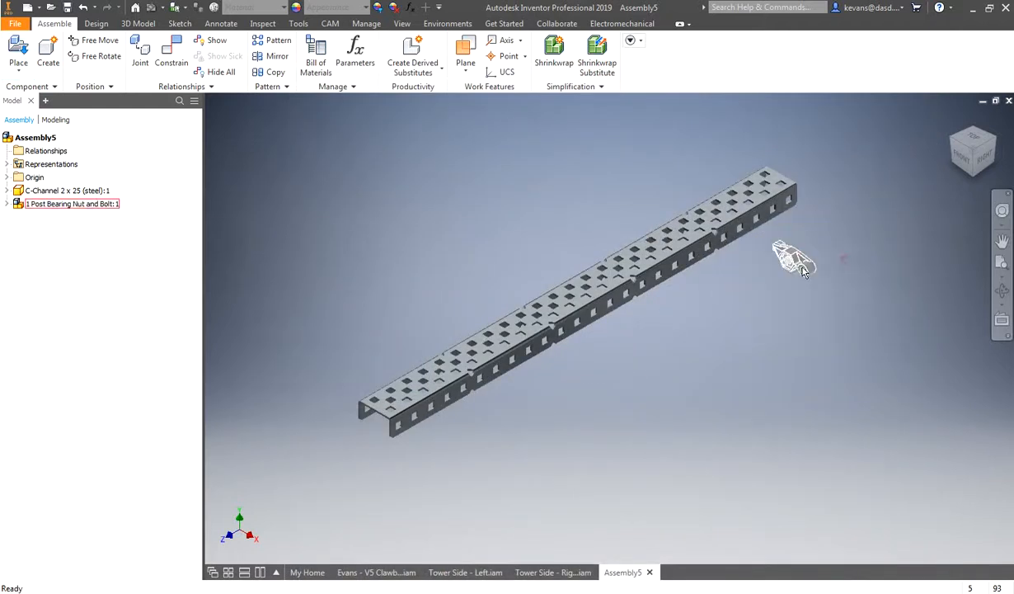
- Constrain the 1 Post Bearing Nut and Bolt subassembly to the inner face of one C-channel flange, at the holes nearest the end
drag(976, 169, 955, 215)
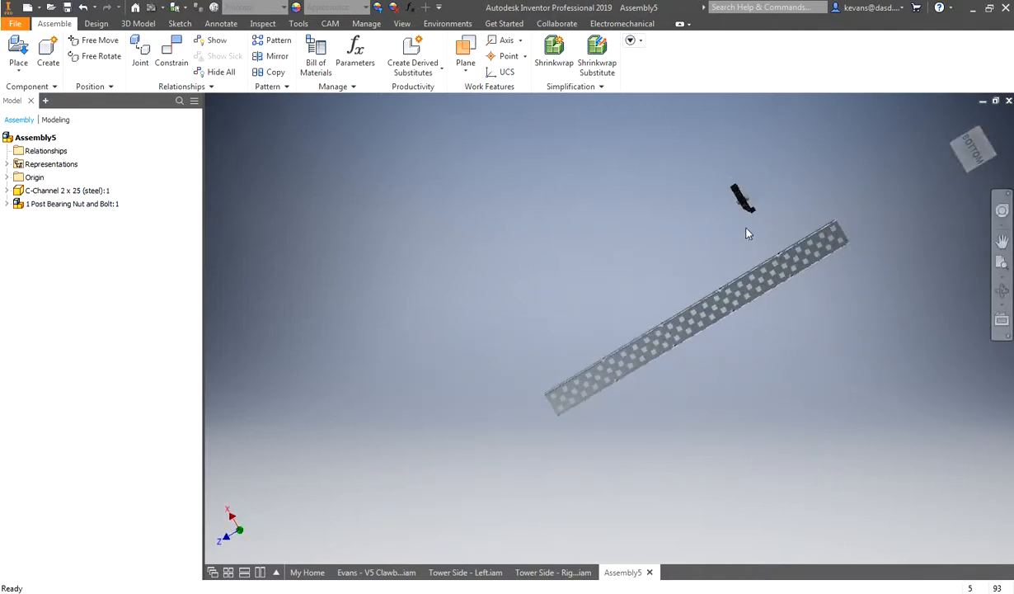
drag(741, 200, 828, 222)
scroll(828, 243, up, 5)
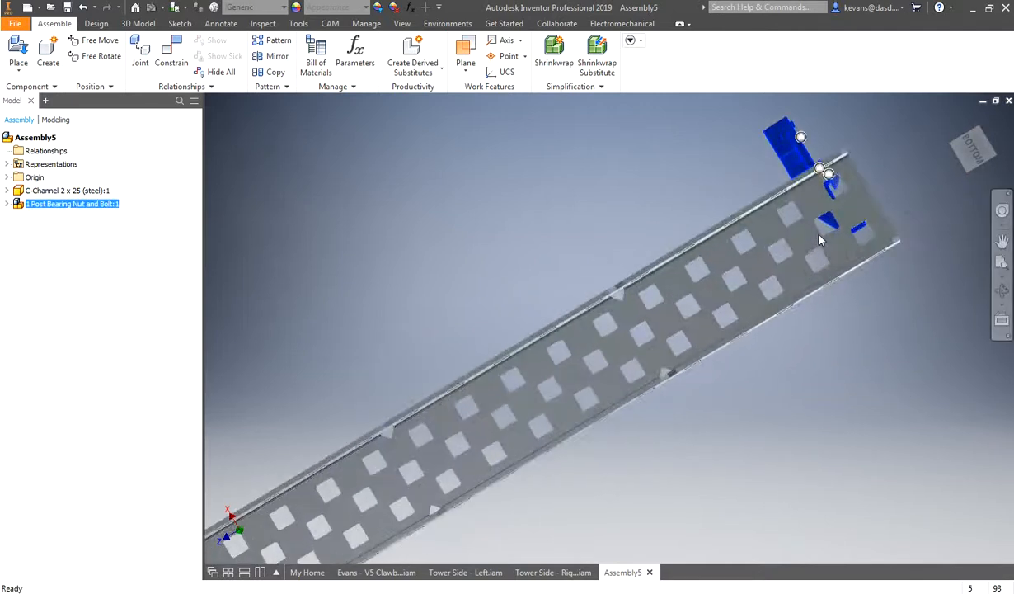
drag(984, 148, 979, 133)
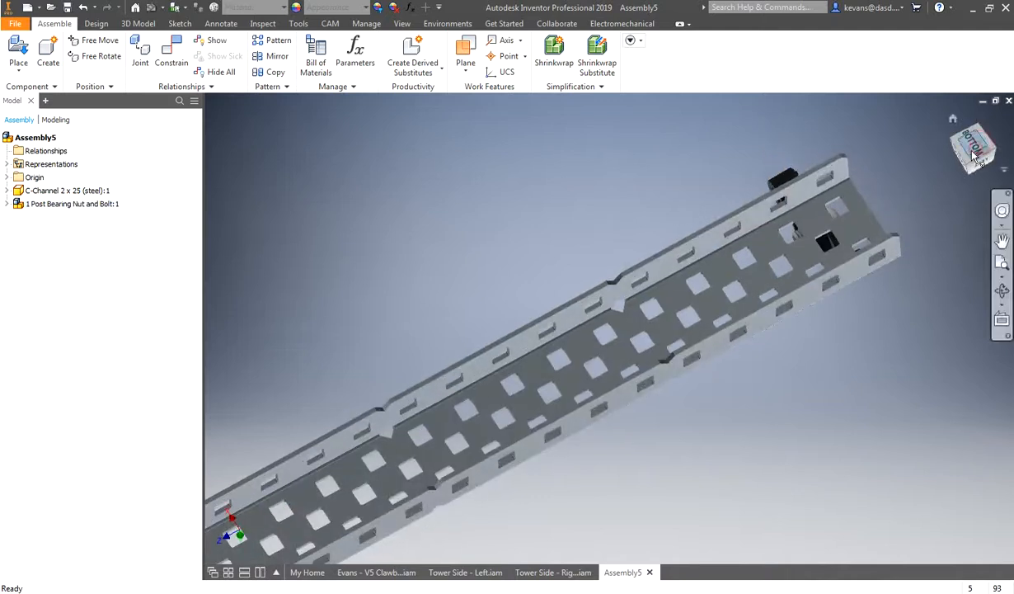
drag(784, 175, 665, 157)
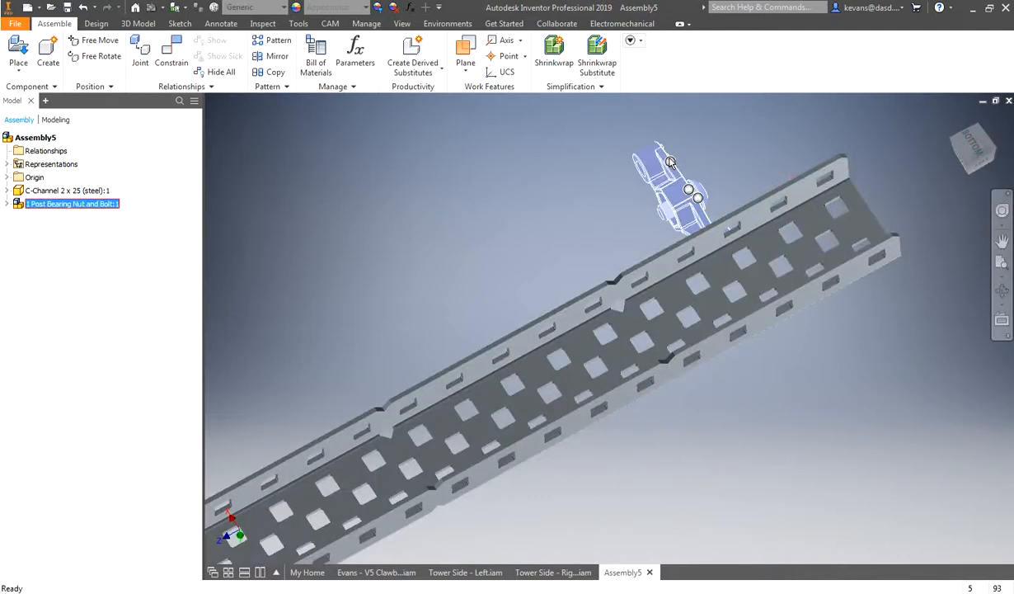
key(c)
click(671, 163)
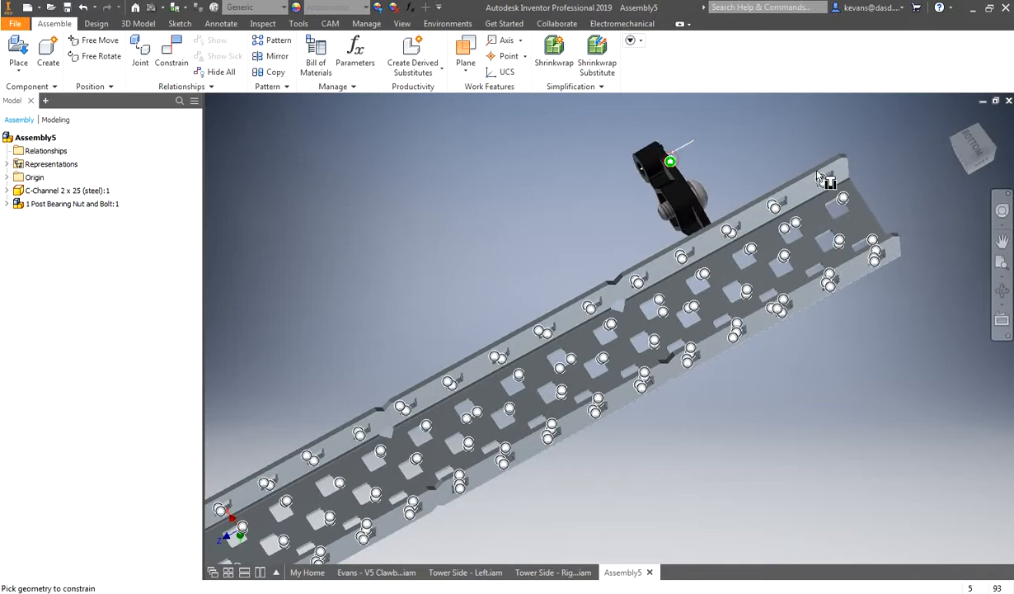
alt+drag(830, 192, 783, 163)
scroll(752, 232, up, 1)
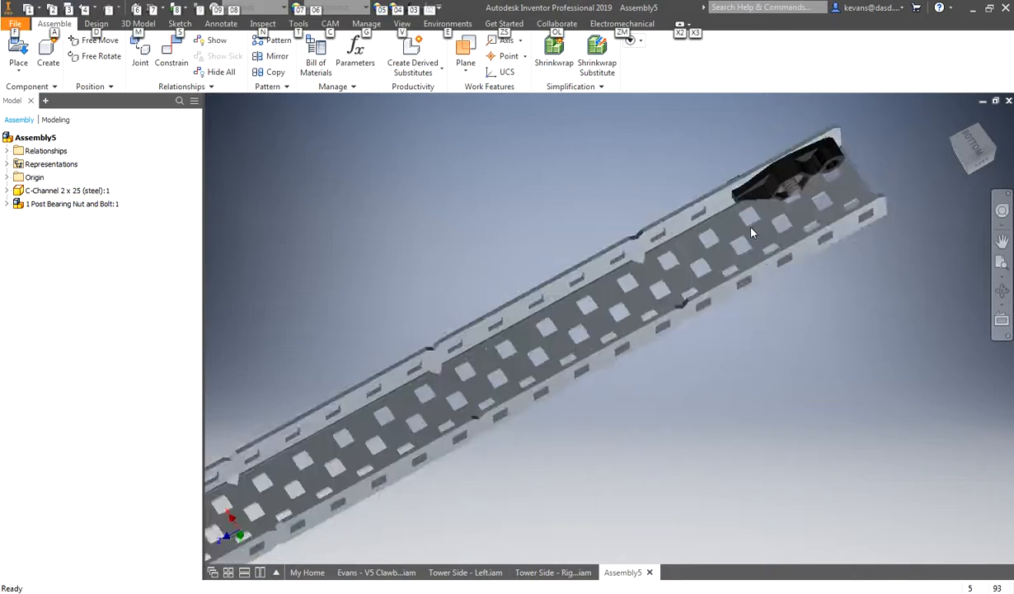
scroll(752, 232, up, 3)
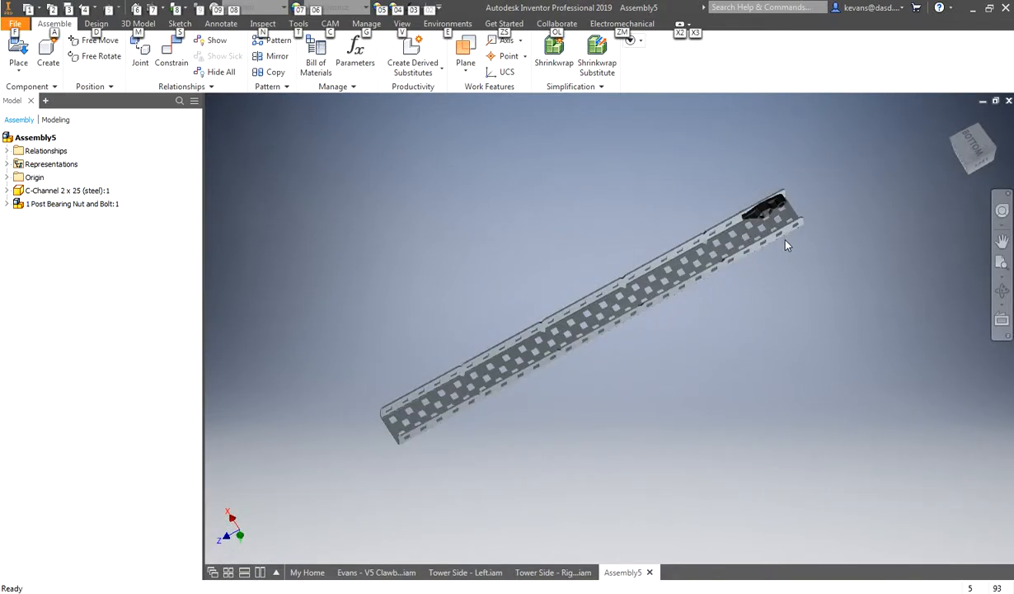
- Add a second 1 Post Bearing Nut and Bolt and constrain it inside the opposite flange at the same end of the C-channel
drag(72, 205, 853, 268)
scroll(660, 219, down, 2)
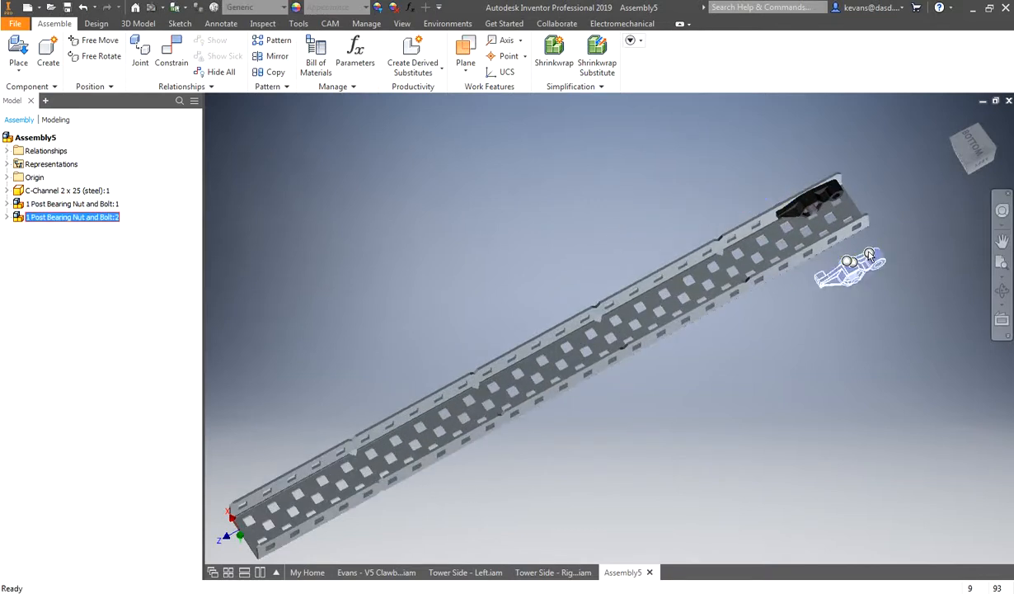
scroll(865, 229, down, 5)
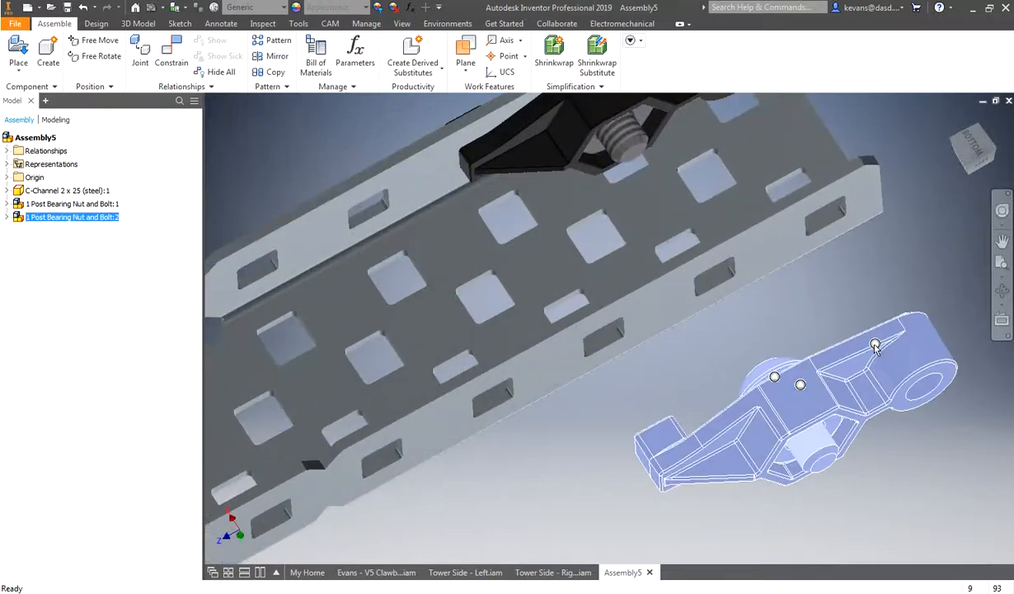
alt+drag(875, 345, 820, 218)
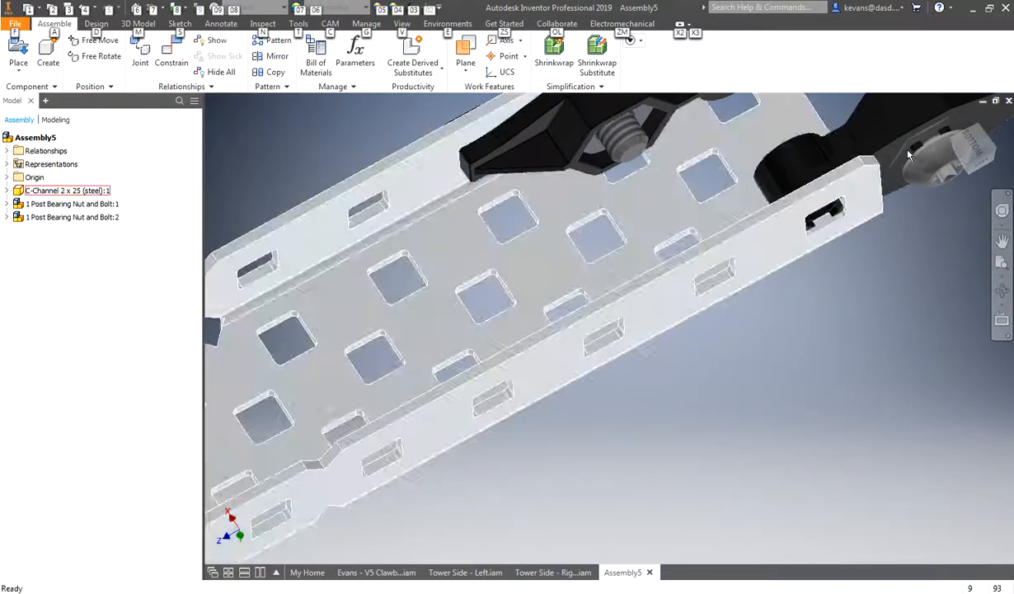
drag(908, 155, 713, 298)
scroll(705, 347, down, 5)
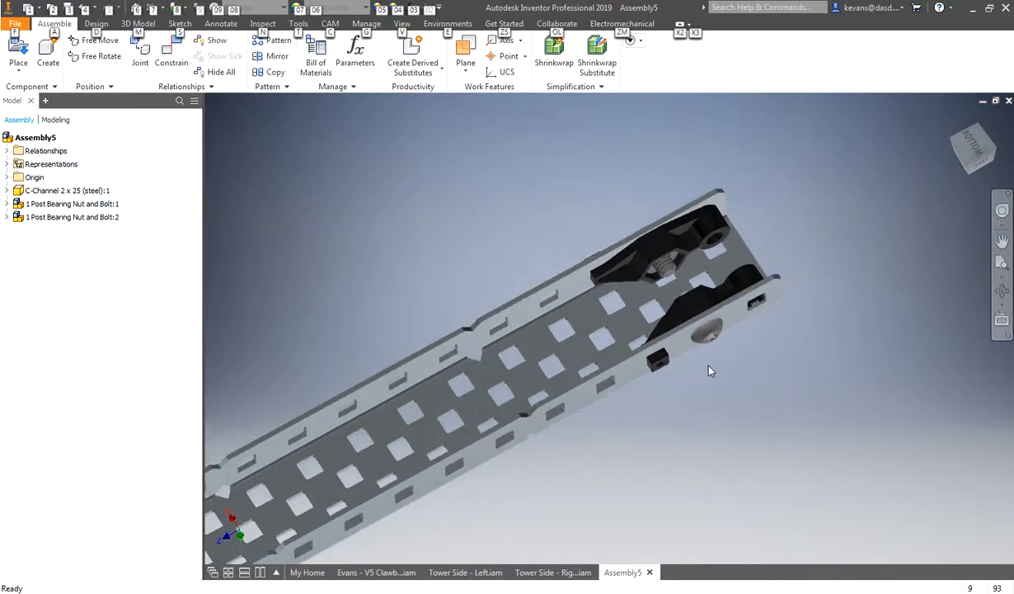
scroll(868, 216, down, 6)
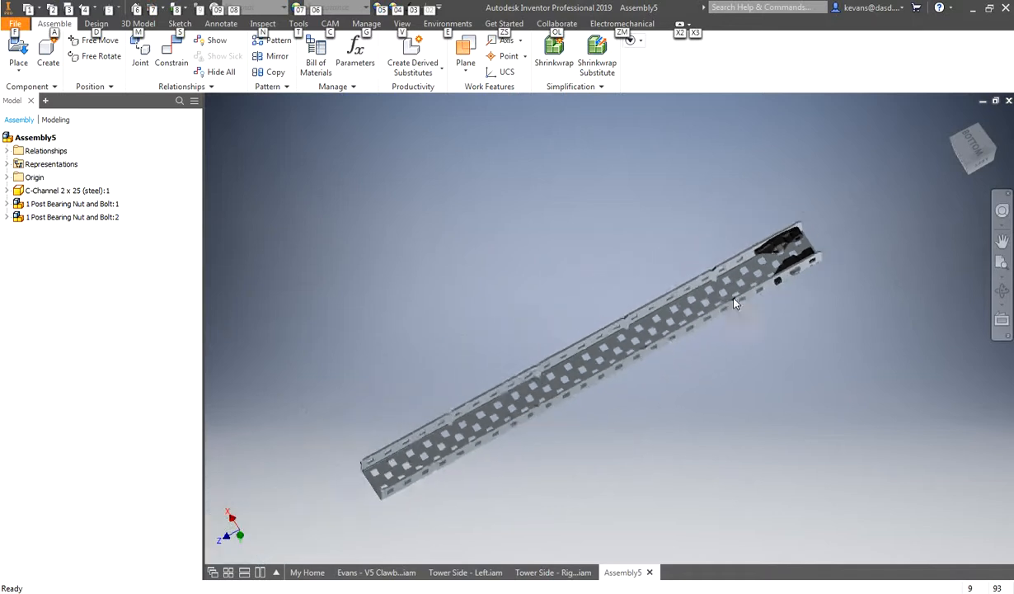
scroll(717, 306, down, 2)
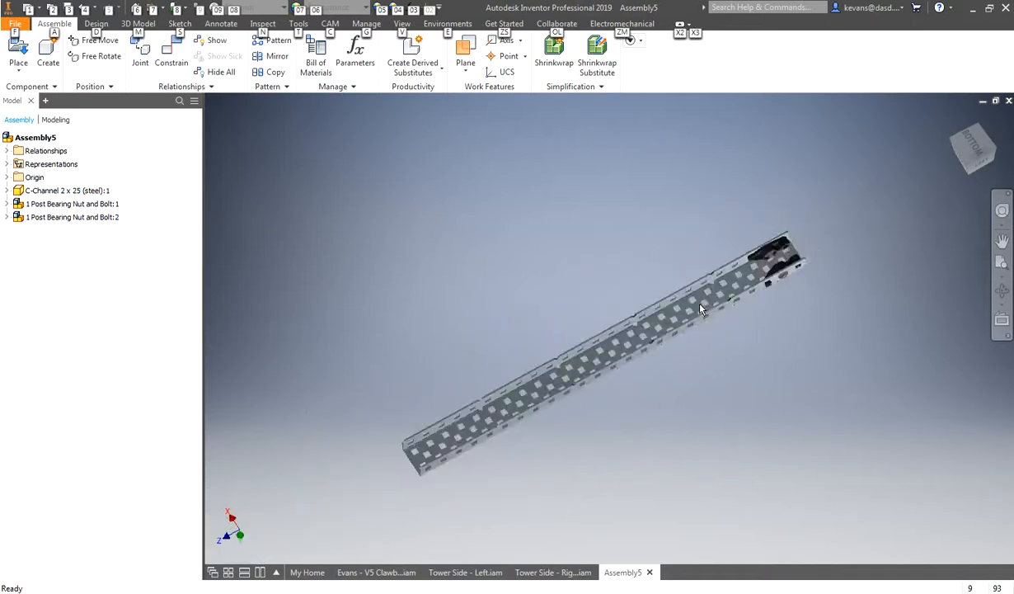
- Copy both post bearing subassemblies and place the duplicates beside the empty end of the C-channel, one near each flange
click(432, 425)
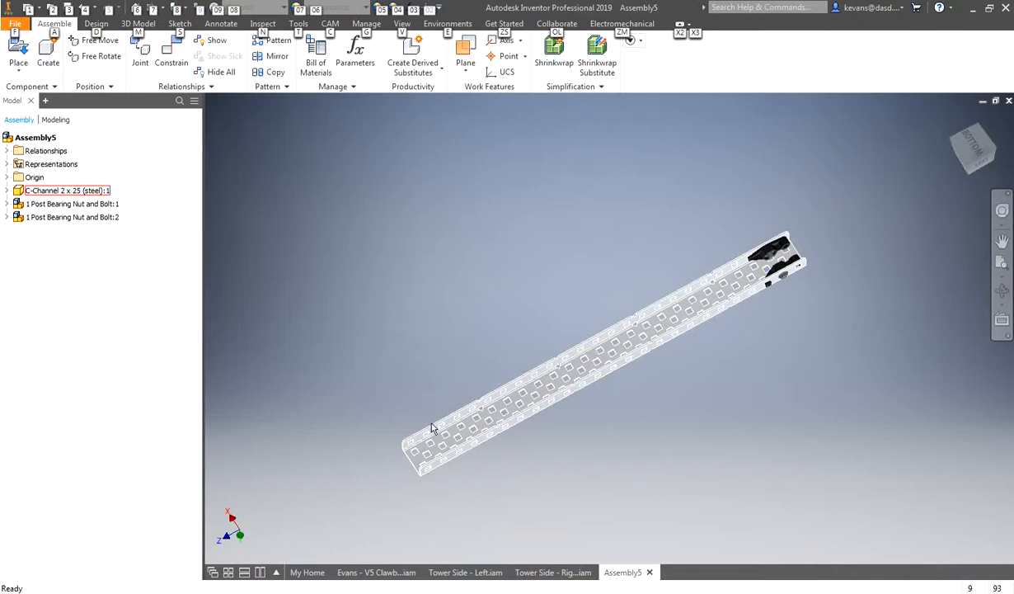
click(703, 427)
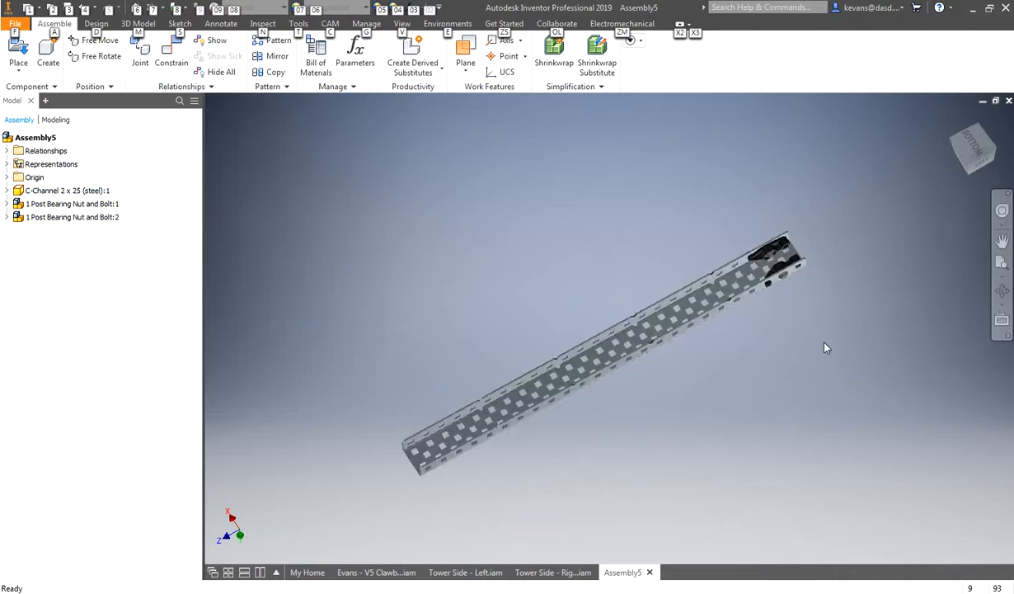
scroll(825, 347, down, 1)
scroll(488, 466, up, 3)
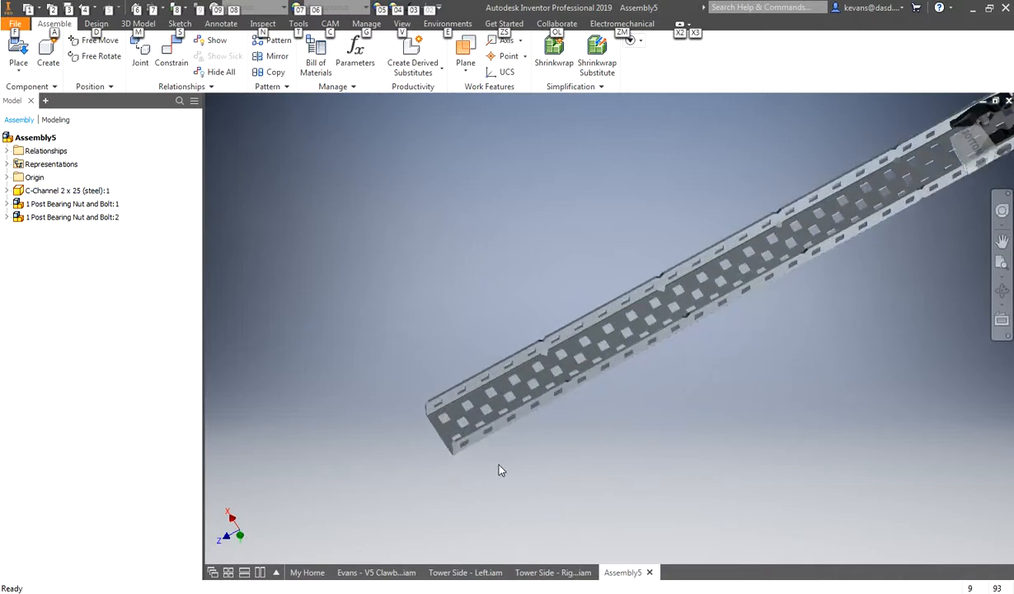
click(747, 263)
scroll(567, 333, down, 2)
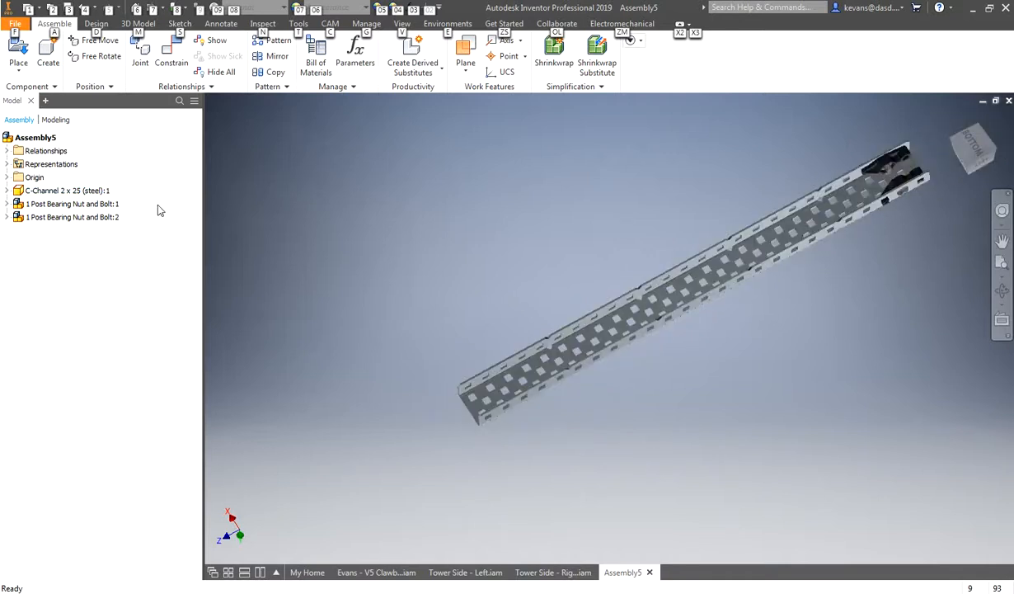
click(105, 204)
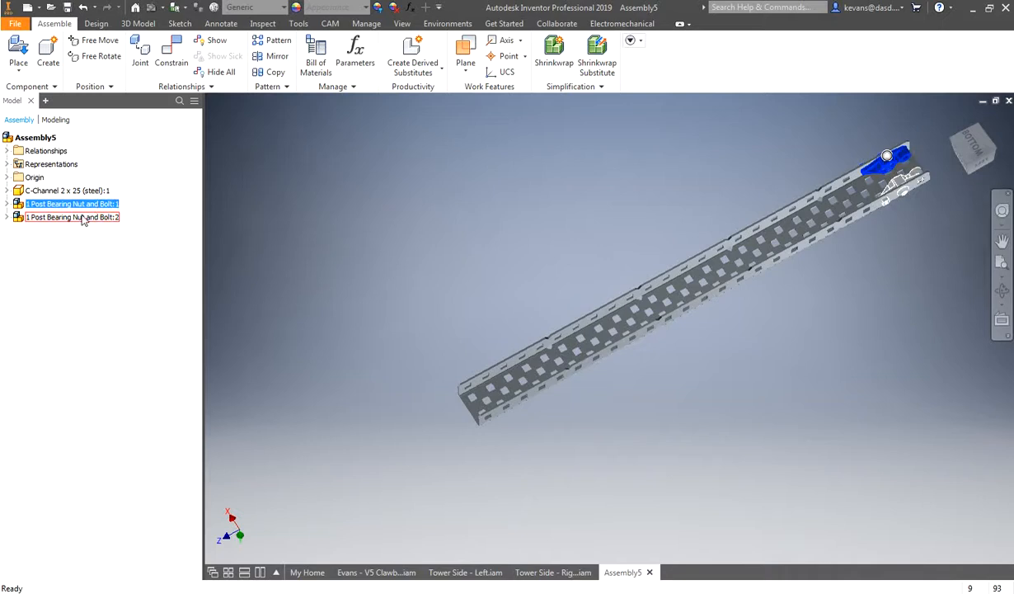
ctrl+click(82, 217)
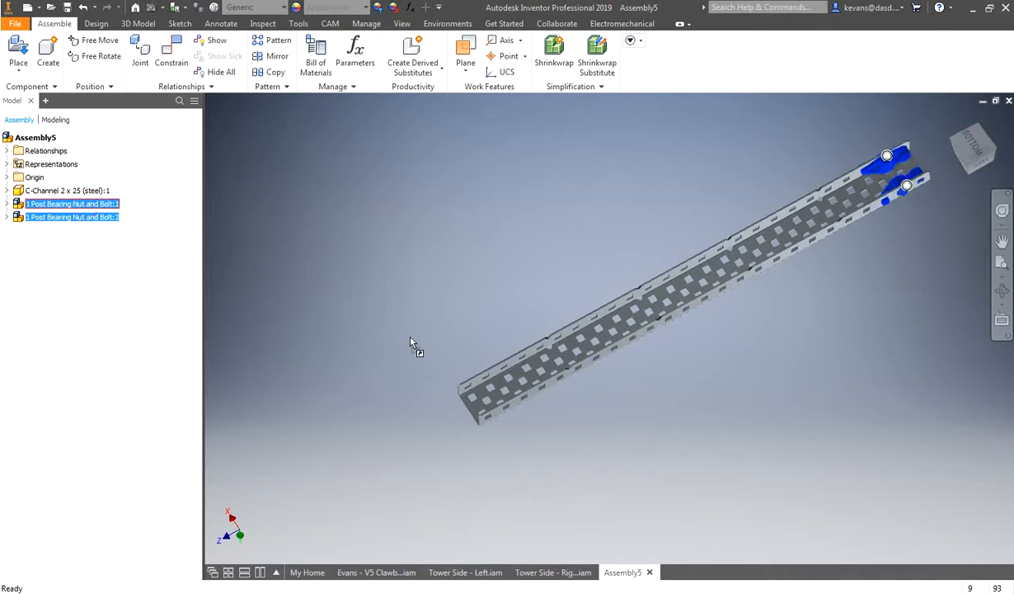
key(ctrl+v)
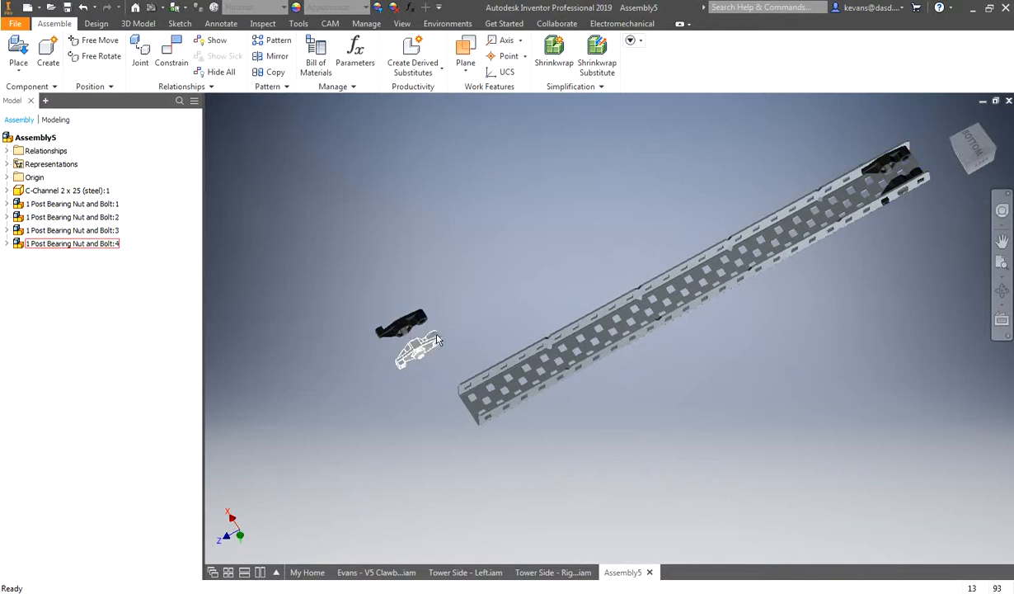
scroll(419, 320, up, 3)
click(528, 454)
drag(540, 461, 489, 402)
drag(405, 363, 404, 443)
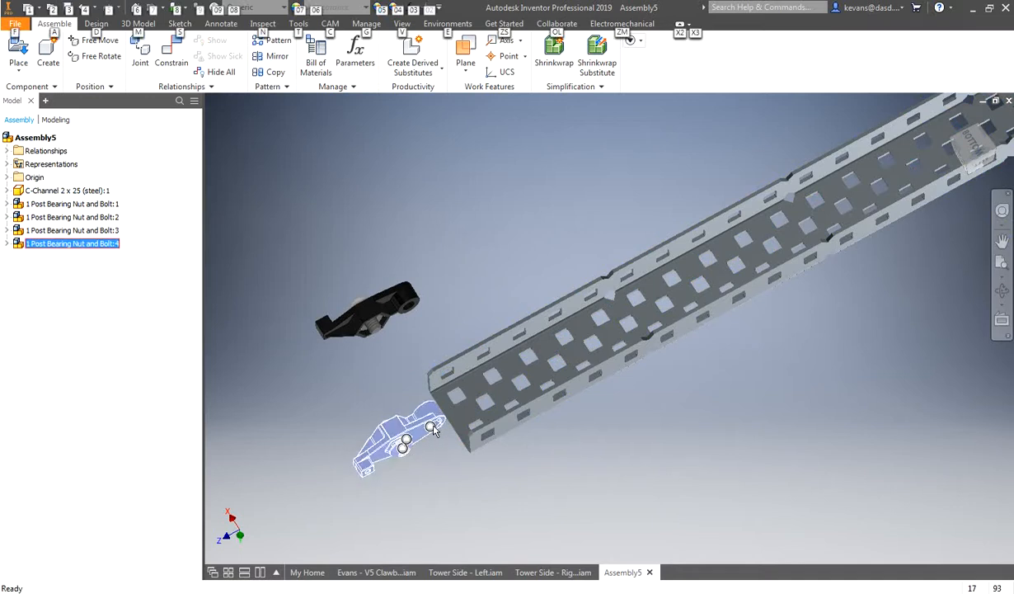
- Try to constrain the lower duplicate bearing to the empty end's flange hole and undo both placements
alt+drag(433, 425, 493, 418)
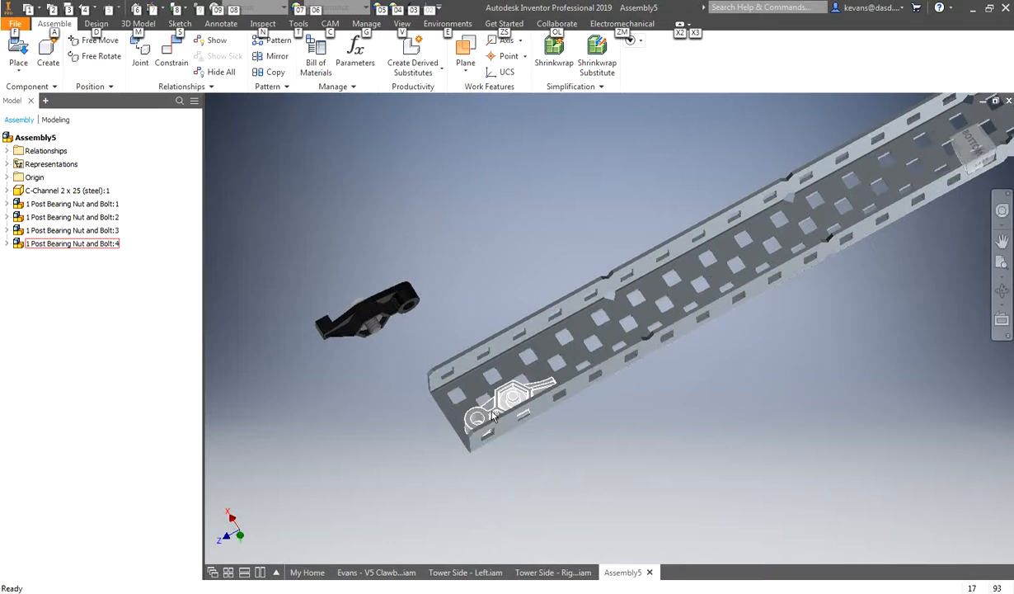
key(ctrl+z)
drag(401, 424, 420, 439)
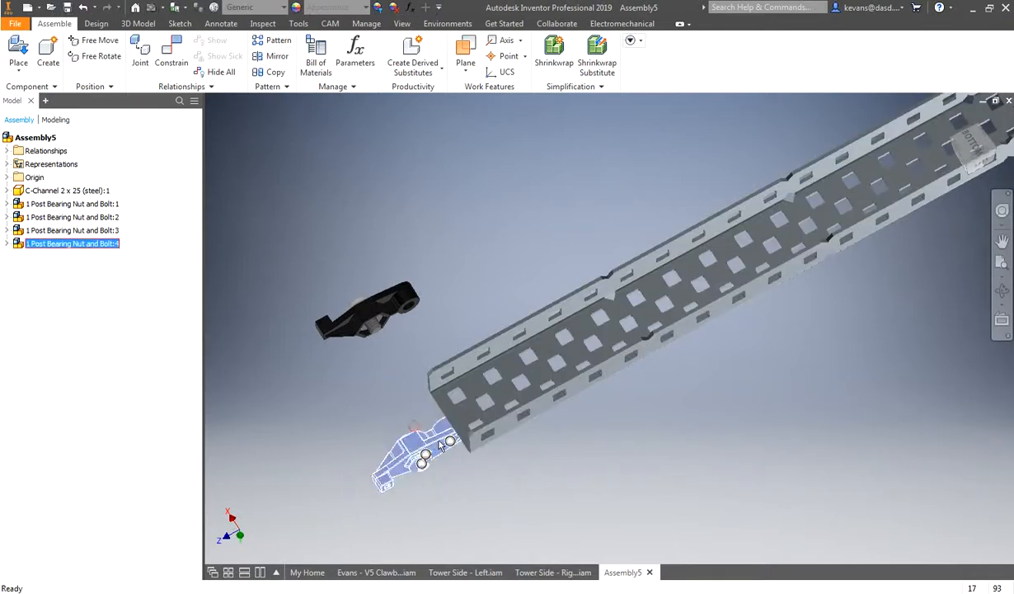
scroll(473, 442, down, 3)
scroll(472, 441, down, 4)
drag(318, 421, 536, 357)
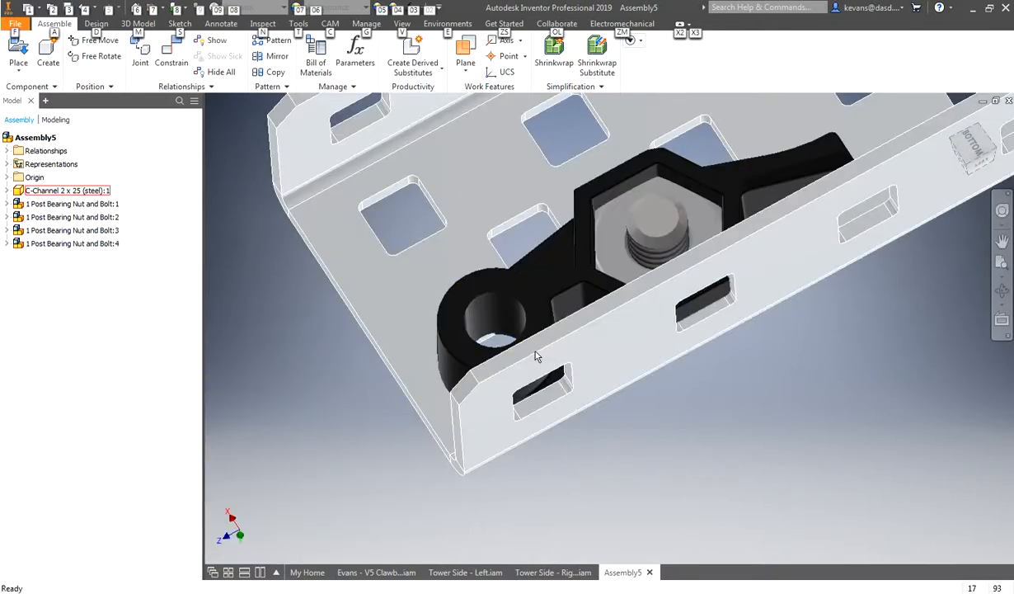
key(ctrl+z)
- Constrain the lower duplicate bearing inside the adjacent flange, its bore at the end hole and its bolt through the second hole
click(296, 388)
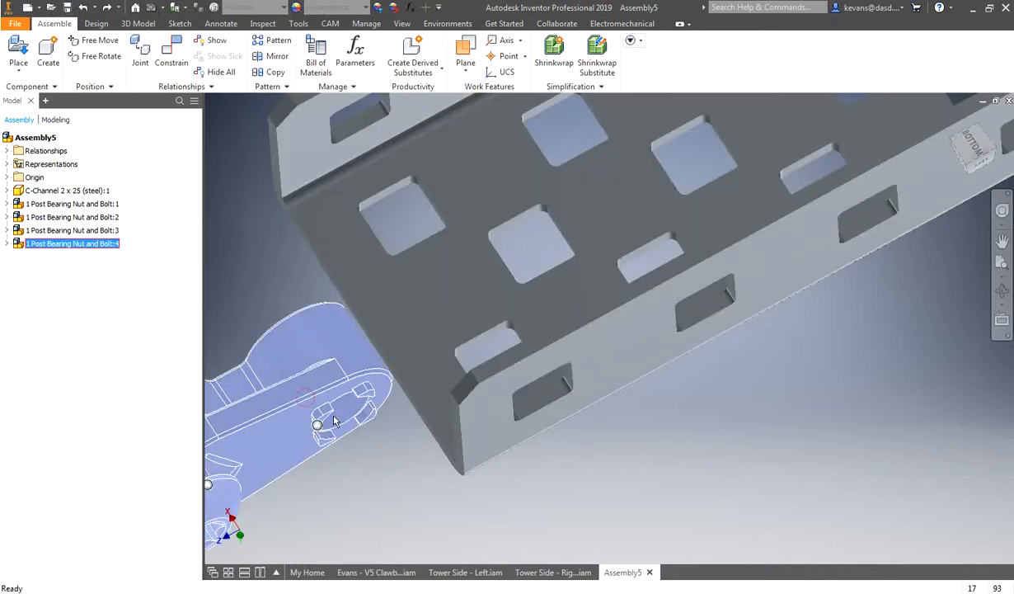
alt+drag(317, 426, 540, 381)
drag(319, 451, 334, 418)
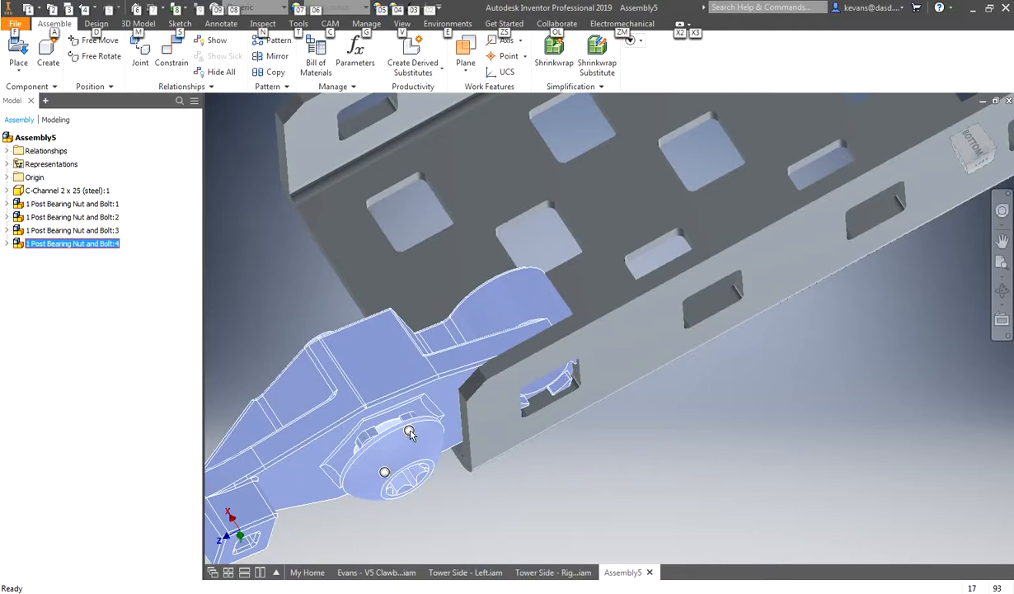
alt+drag(410, 433, 728, 286)
scroll(673, 387, up, 5)
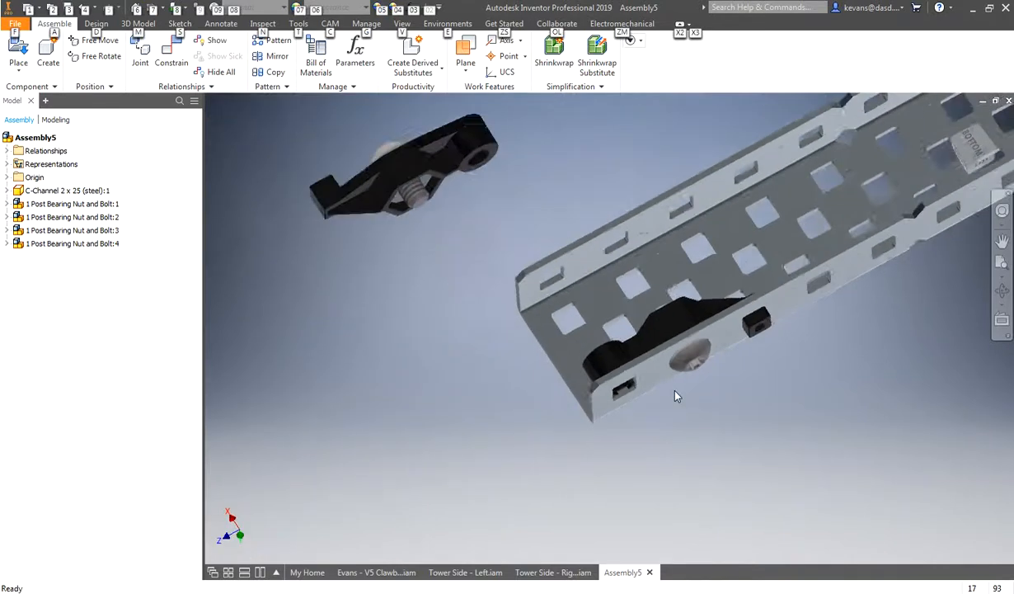
- Constrain the remaining duplicate bearing inside the opposite flange at the same end, aligning its bore and bolt with the first two holes
drag(437, 199, 415, 307)
alt+drag(454, 273, 565, 296)
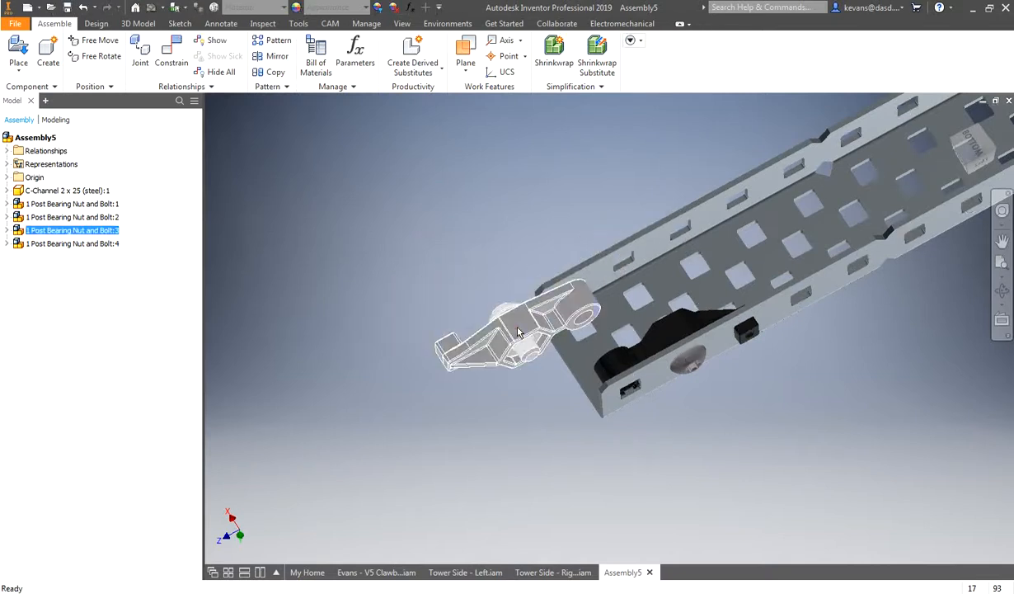
click(517, 319)
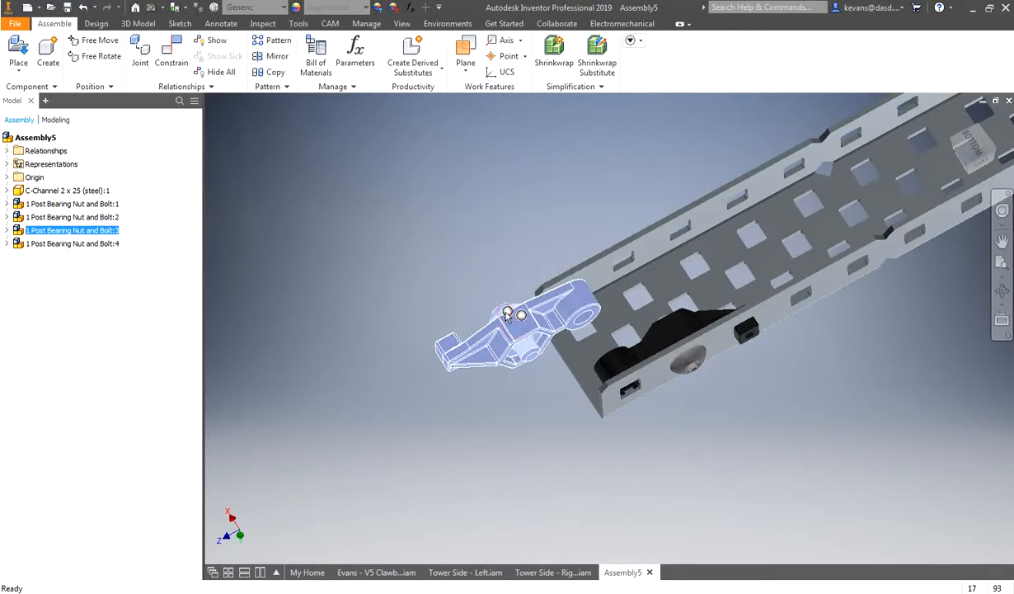
alt+drag(507, 314, 620, 263)
scroll(388, 392, up, 5)
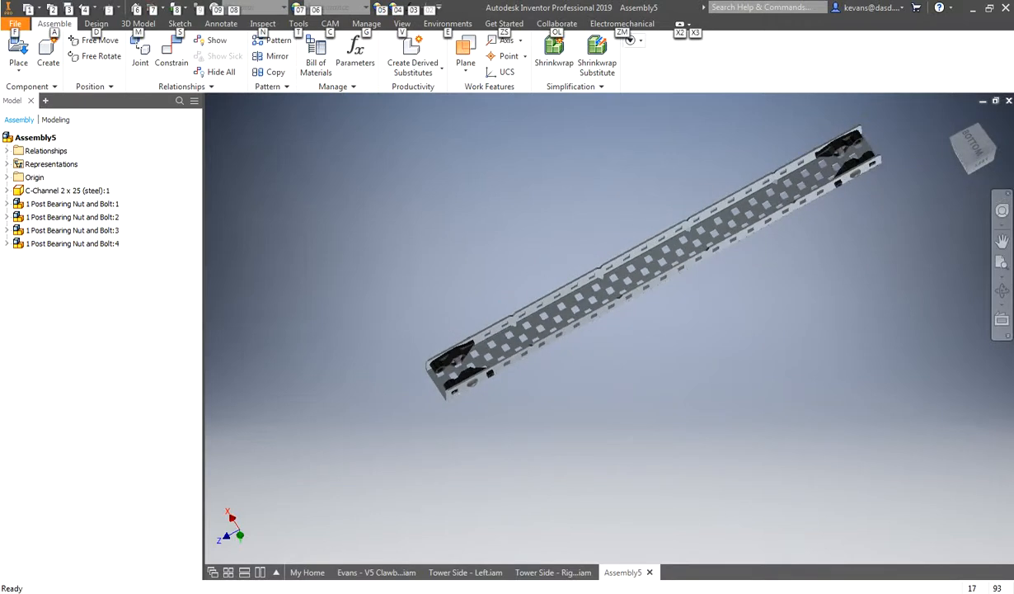
- Show the assembly in the home view and save it as Arm Segment - Top in the V5 Clawbot folder
click(953, 118)
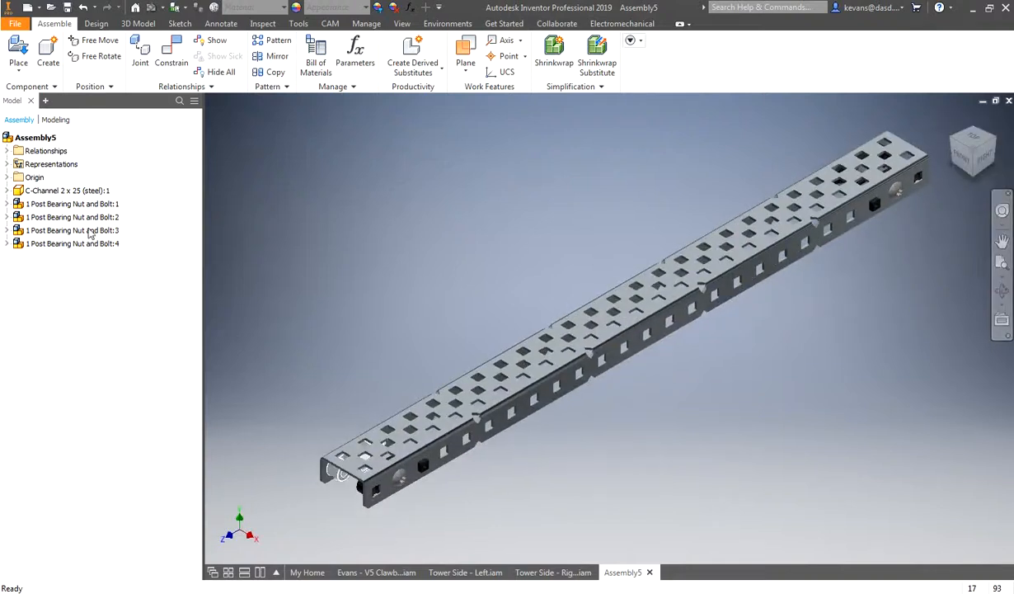
click(68, 8)
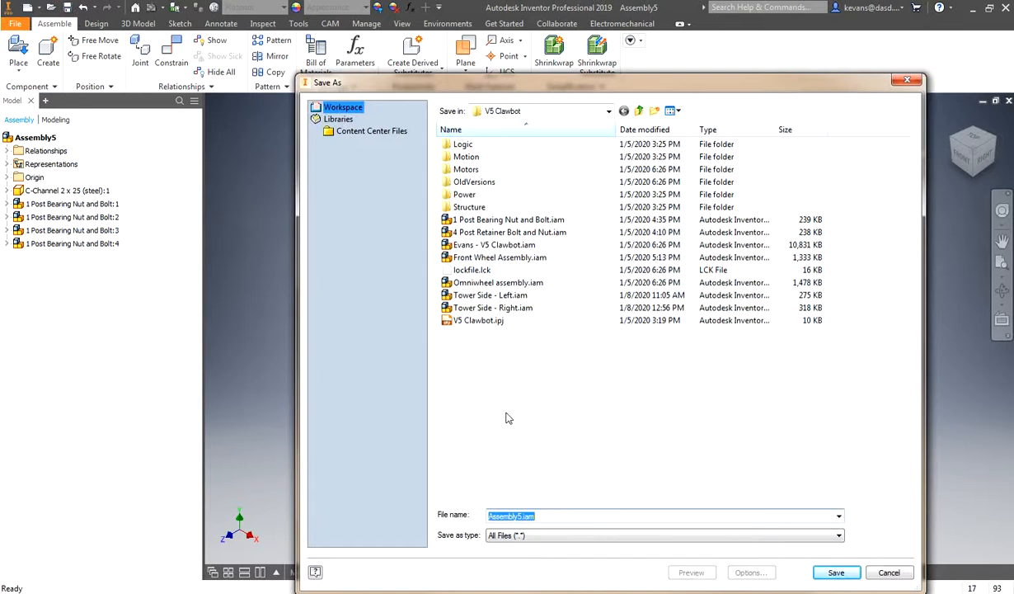
text(Arm Segment - Top)
click(836, 572)
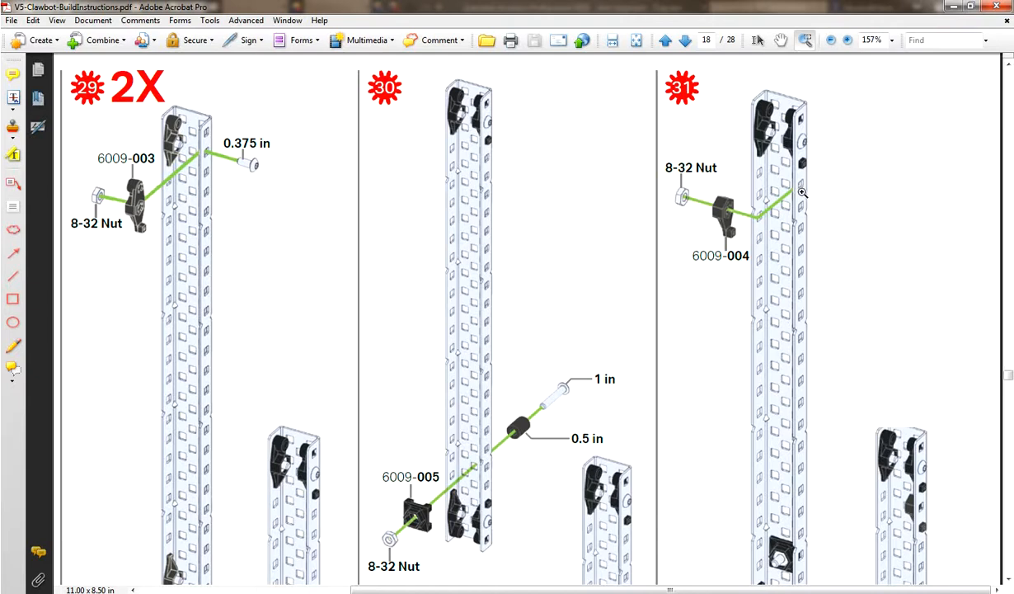
- Check steps 29 to 31 in the build instructions PDF in Acrobat and examine the arm segment's underside in Inventor
click(1013, 318)
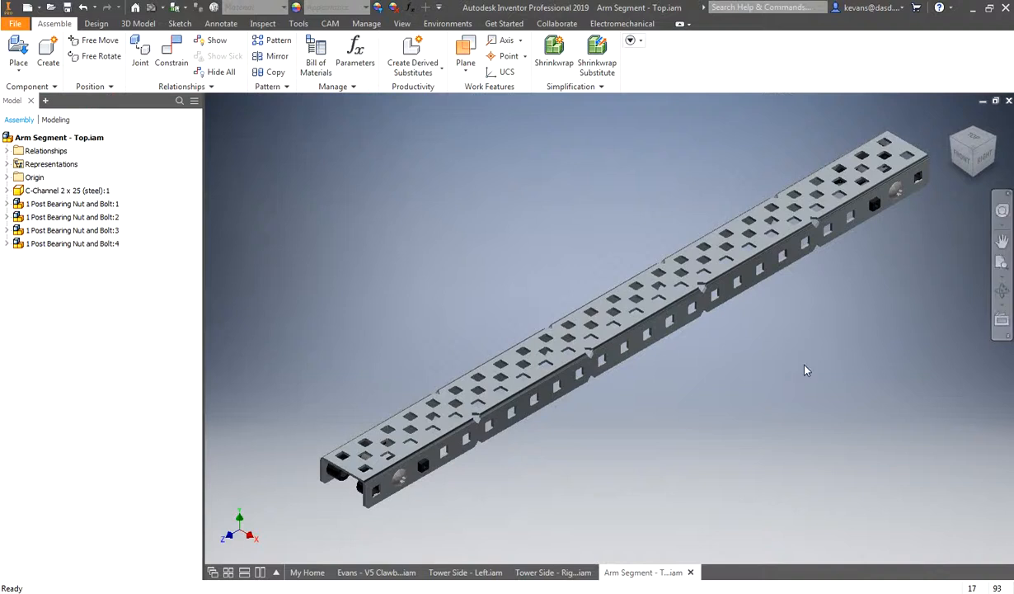
mouse_move(990, 166)
mouse_down()
mouse_move(947, 113)
mouse_move(938, 508)
mouse_move(947, 484)
mouse_up()
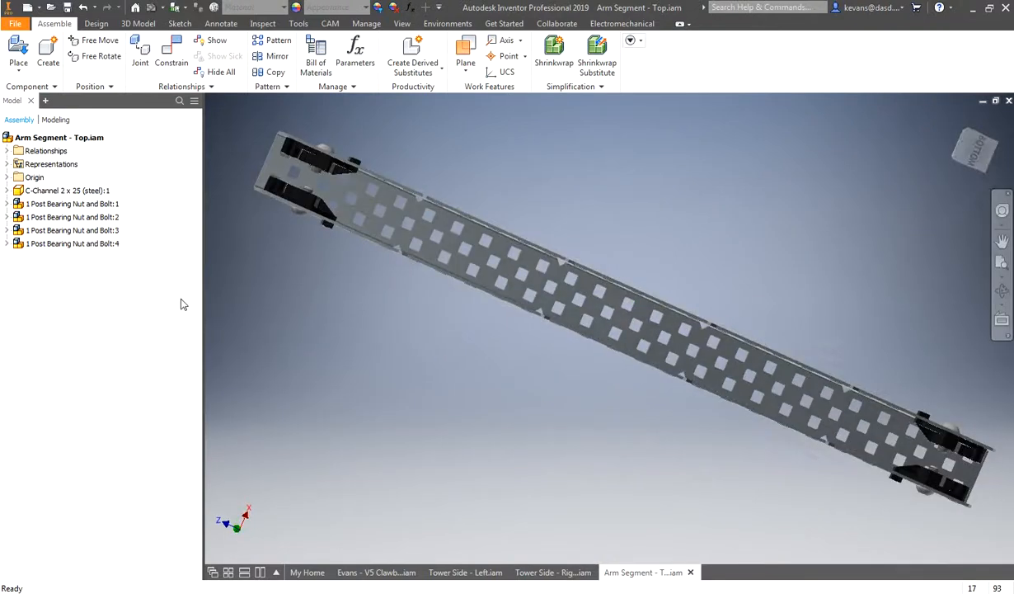
- Save a copy of the arm segment assembly as Arm Segment - Bottom.iam in the V5 Clawbot folder and restore the home view
click(14, 24)
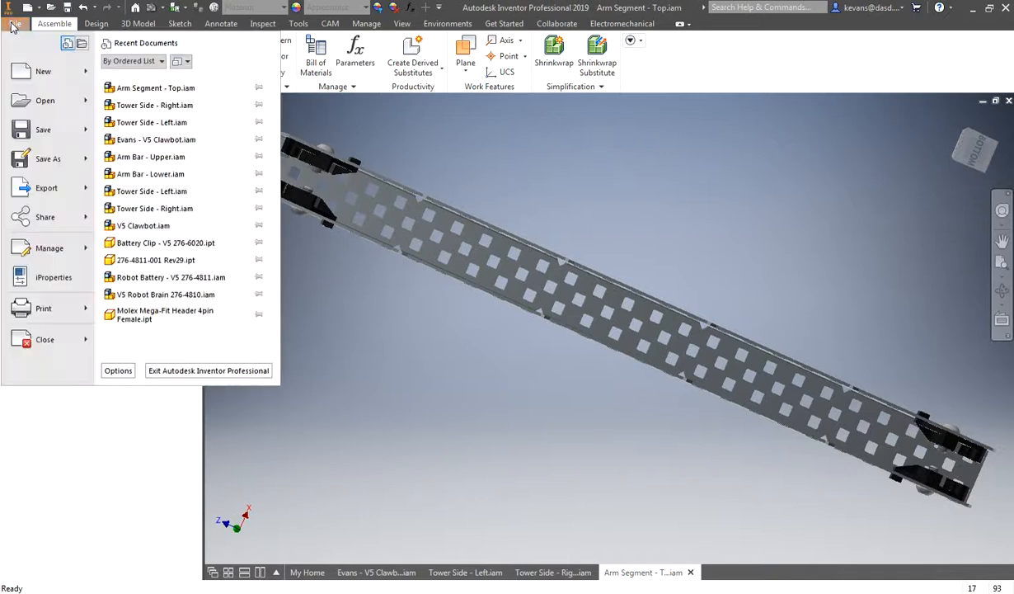
click(30, 150)
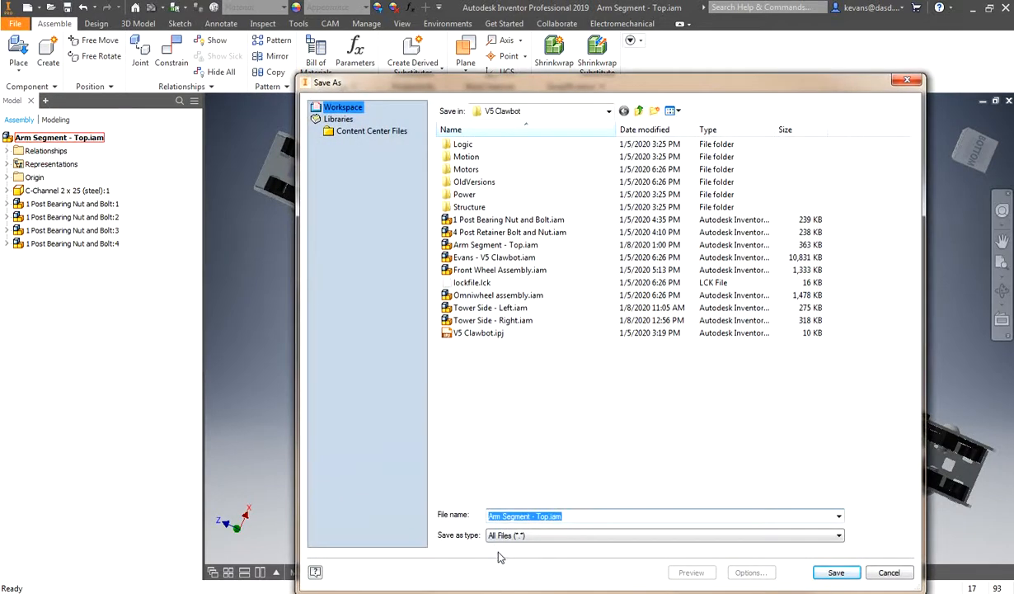
click(542, 517)
double_click(545, 516)
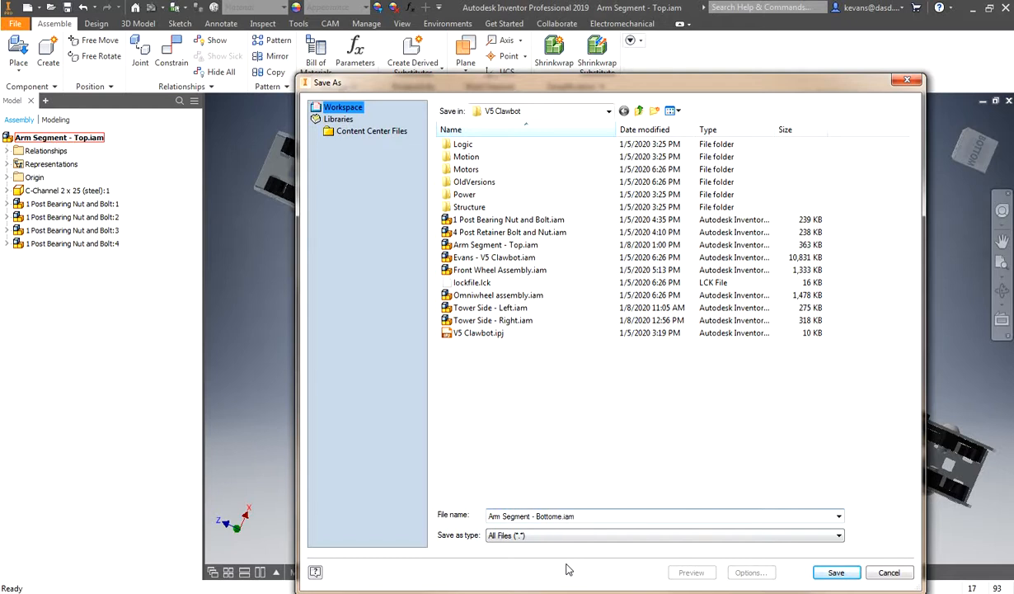
click(833, 573)
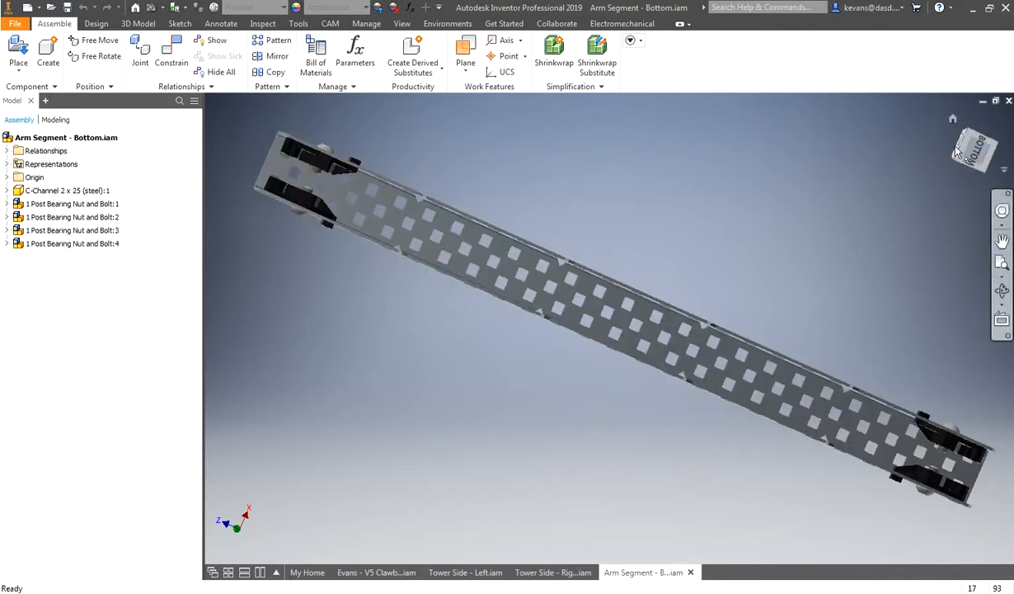
click(953, 120)
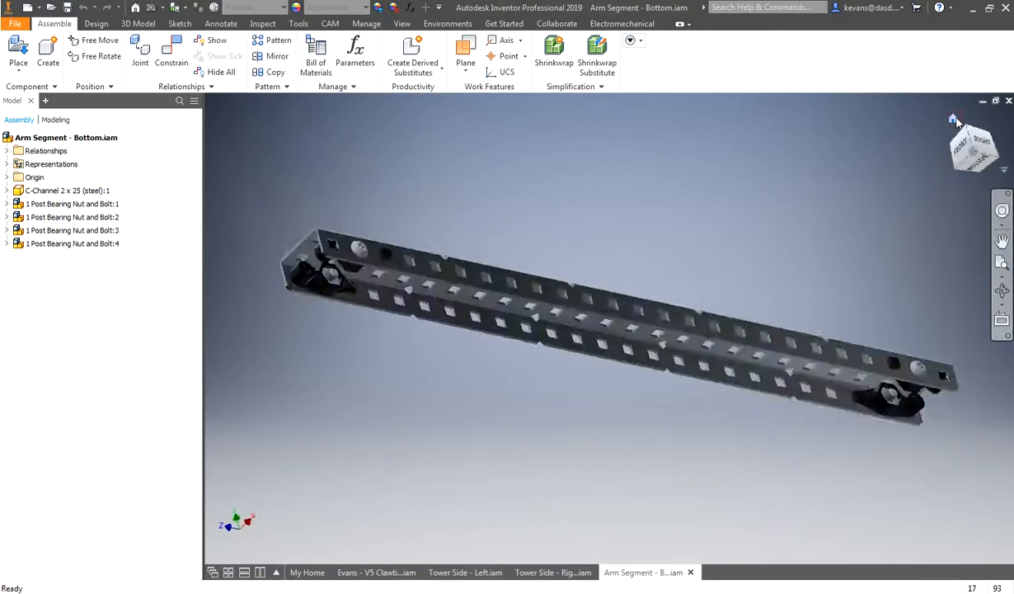
- Place one 1-Post Hex Nut Retainer 276-6482 and one Nut - 8-32 Hex from the Structure folder beside the C-channel
shift+middle_drag(887, 540, 786, 396)
drag(958, 174, 18, 48)
click(18, 48)
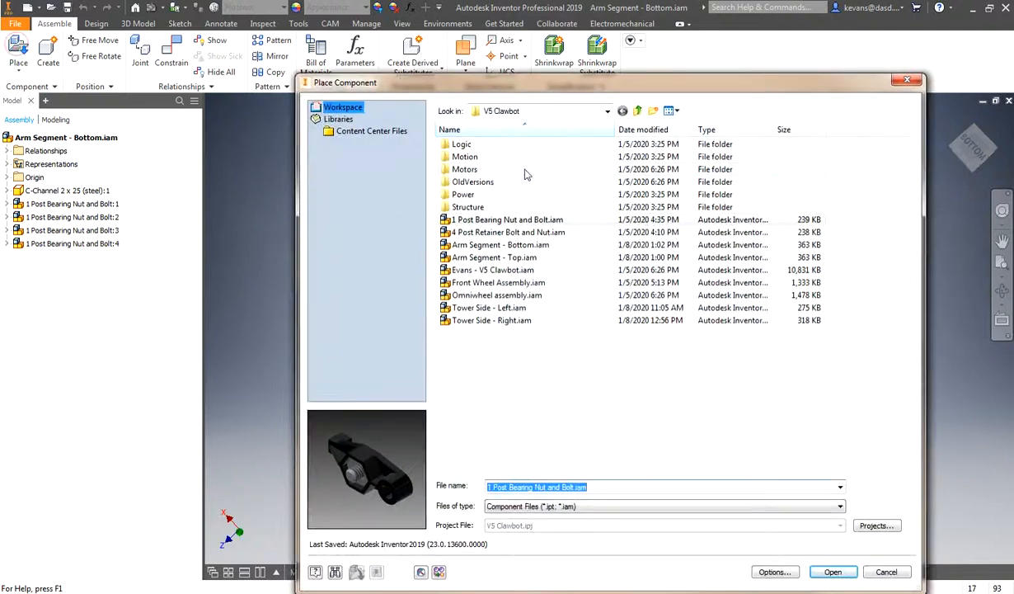
double_click(469, 206)
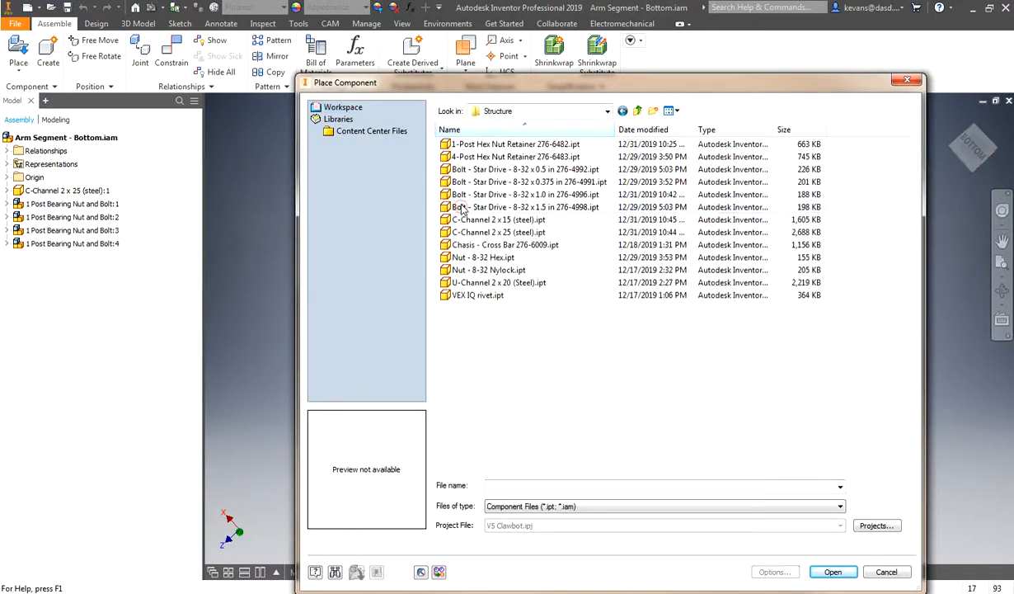
click(498, 145)
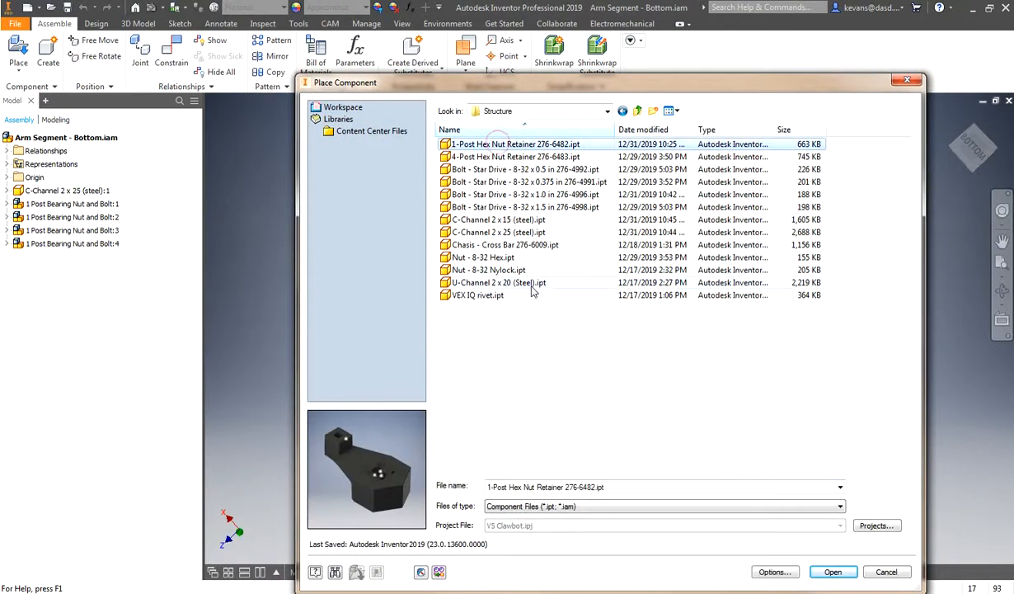
ctrl+click(500, 258)
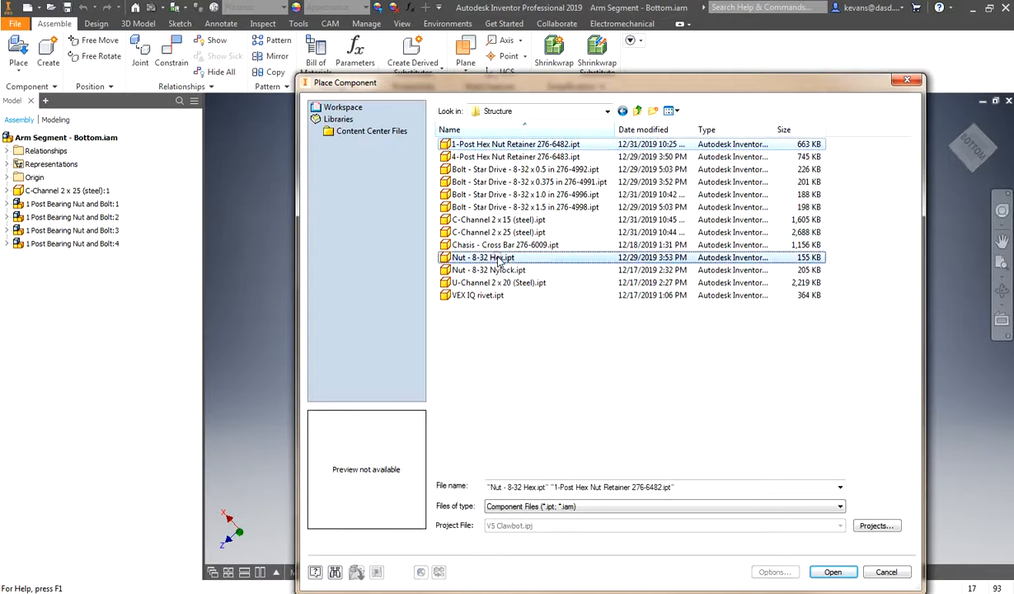
click(833, 571)
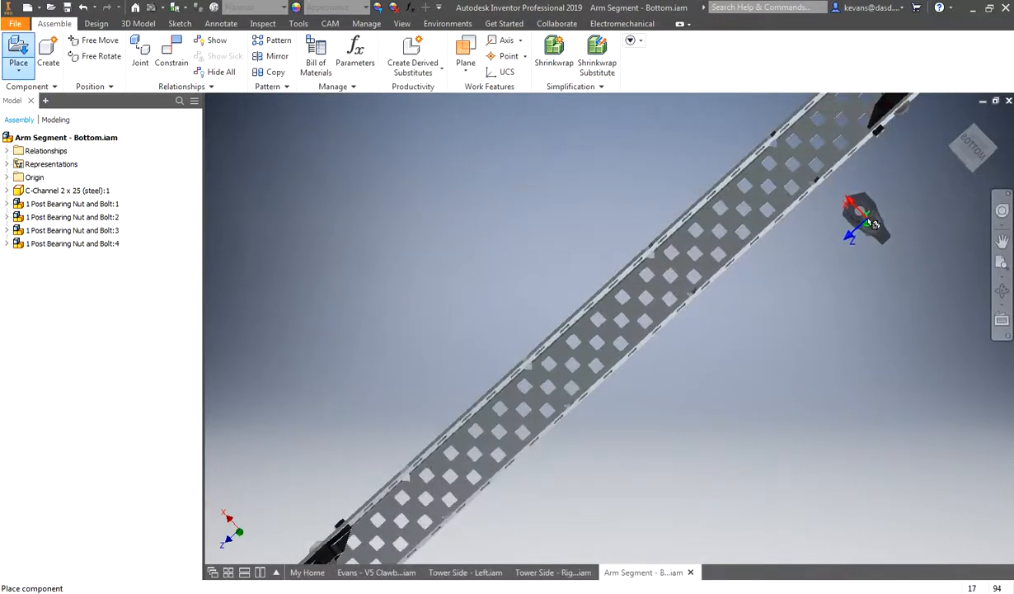
click(853, 216)
right_click(870, 224)
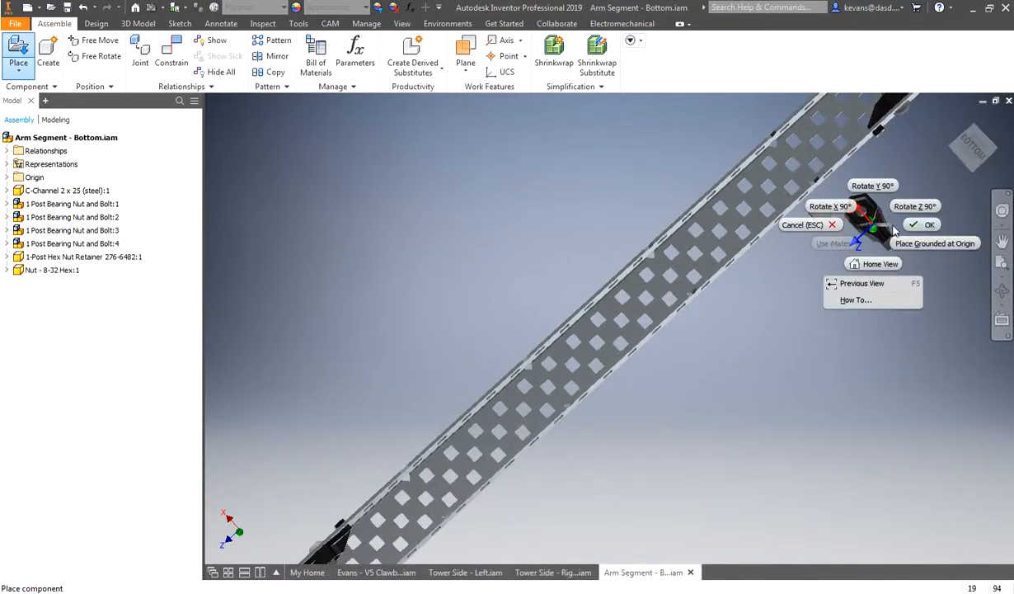
- Constrain the hex nut retainer against the inside of the channel flange, next to the end bearing, with its post in a flange hole
click(969, 152)
scroll(765, 200, down, 8)
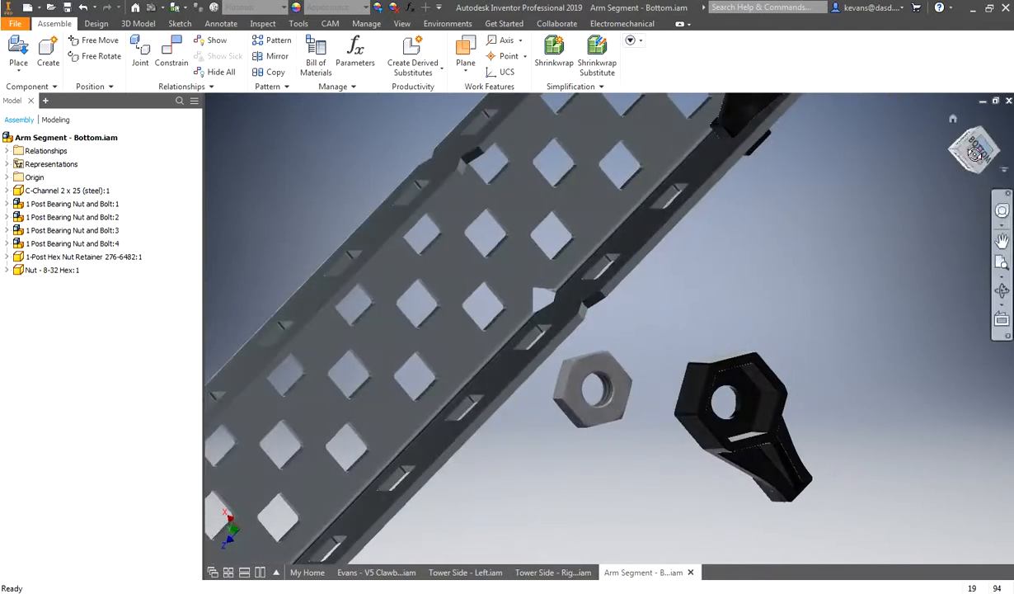
mouse_move(713, 391)
mouse_down()
mouse_move(726, 313)
mouse_move(746, 301)
mouse_up()
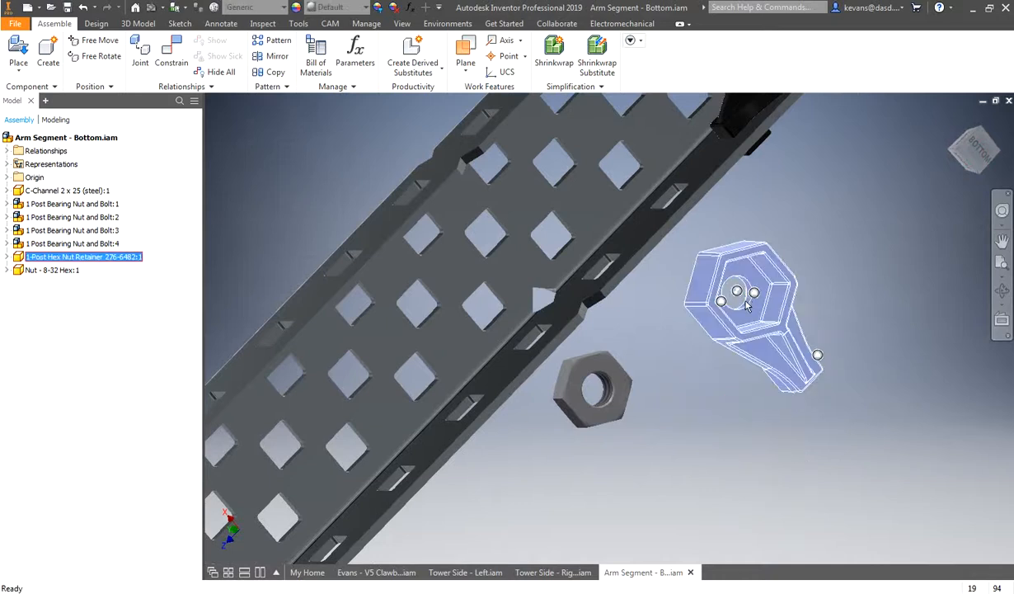
key(alt)
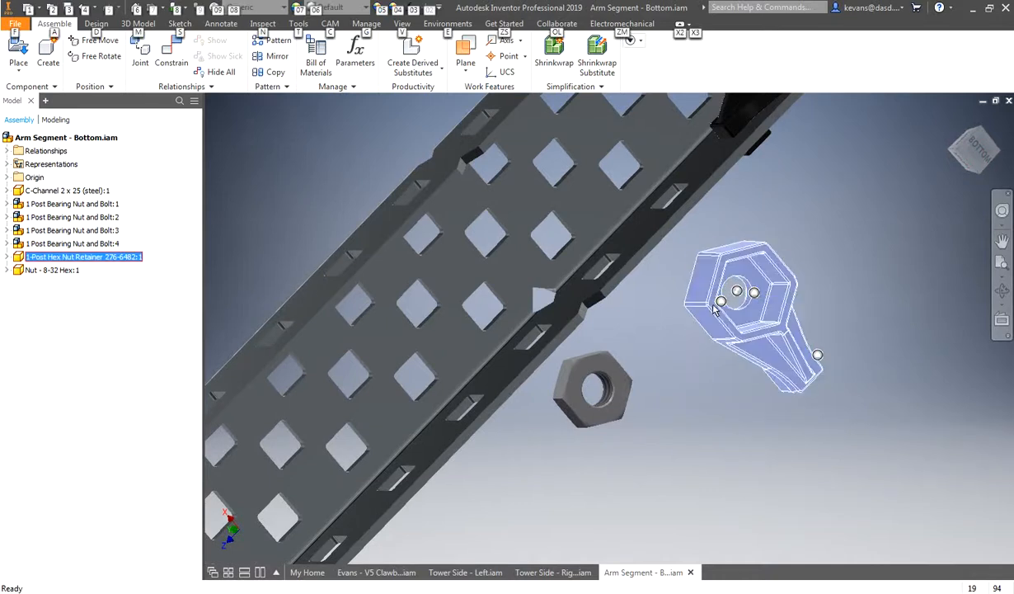
alt+drag(722, 303, 574, 315)
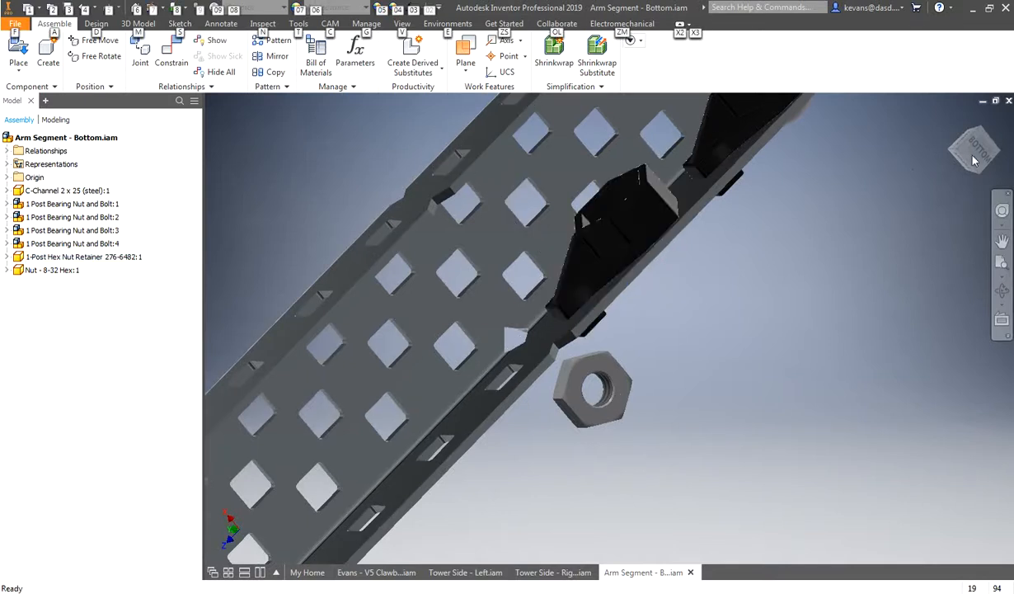
- Constrain the 8-32 hex nut inside the retainer's hexagonal pocket, concentric with its bore
drag(979, 146, 1010, 180)
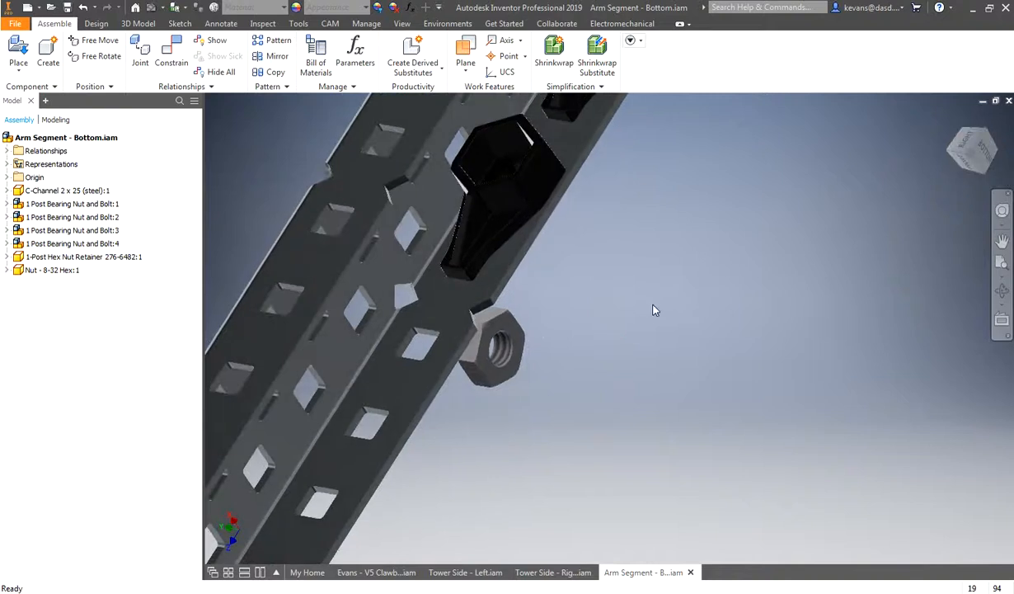
drag(520, 353, 621, 212)
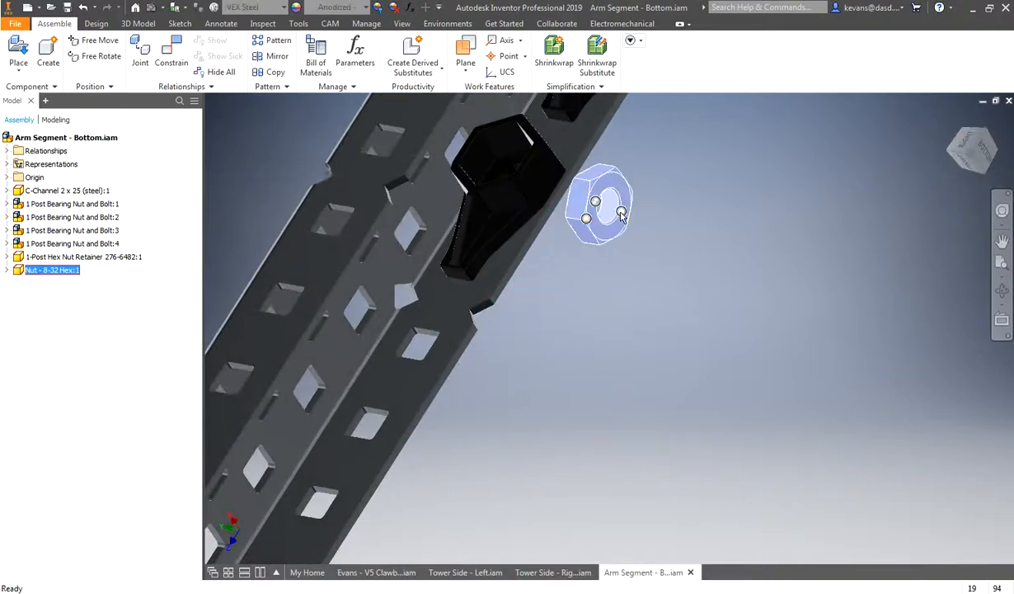
scroll(532, 128, up, 3)
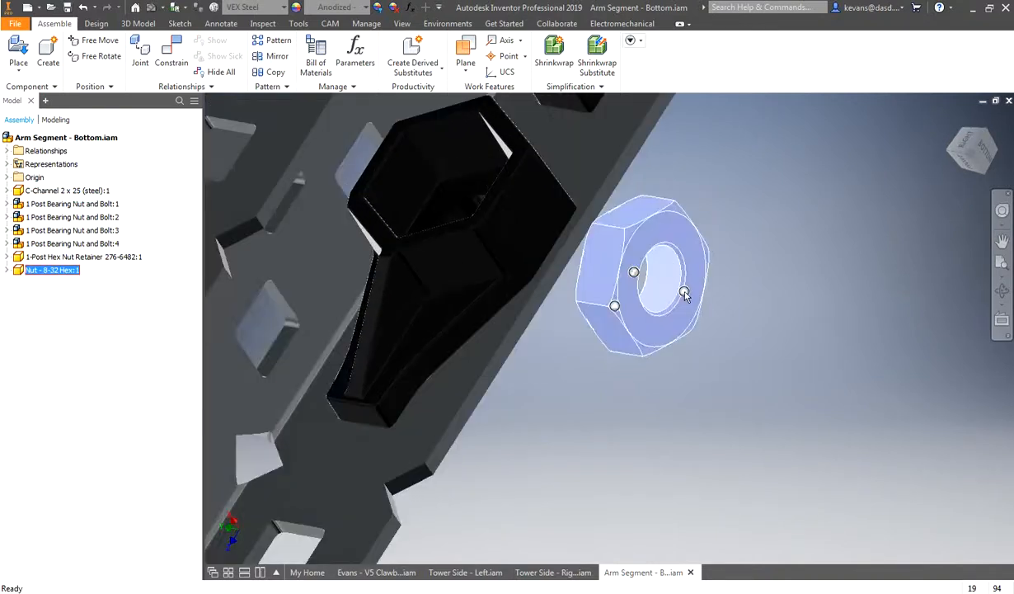
alt+drag(684, 293, 475, 245)
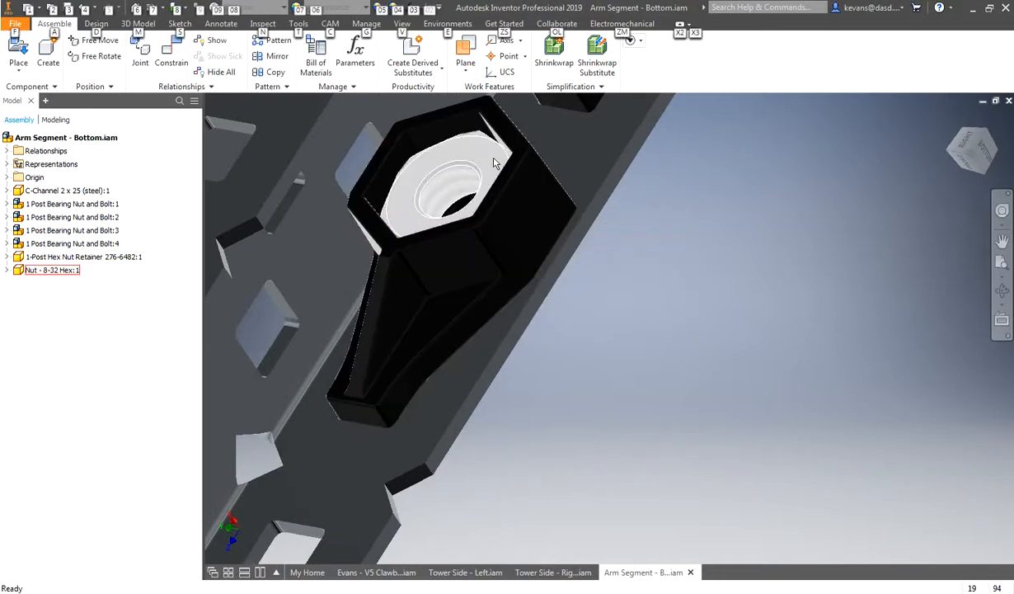
drag(485, 146, 453, 125)
- Add a 0.00 deg directed angle constraint between a flat of the hex nut and the flange's edge face
click(961, 142)
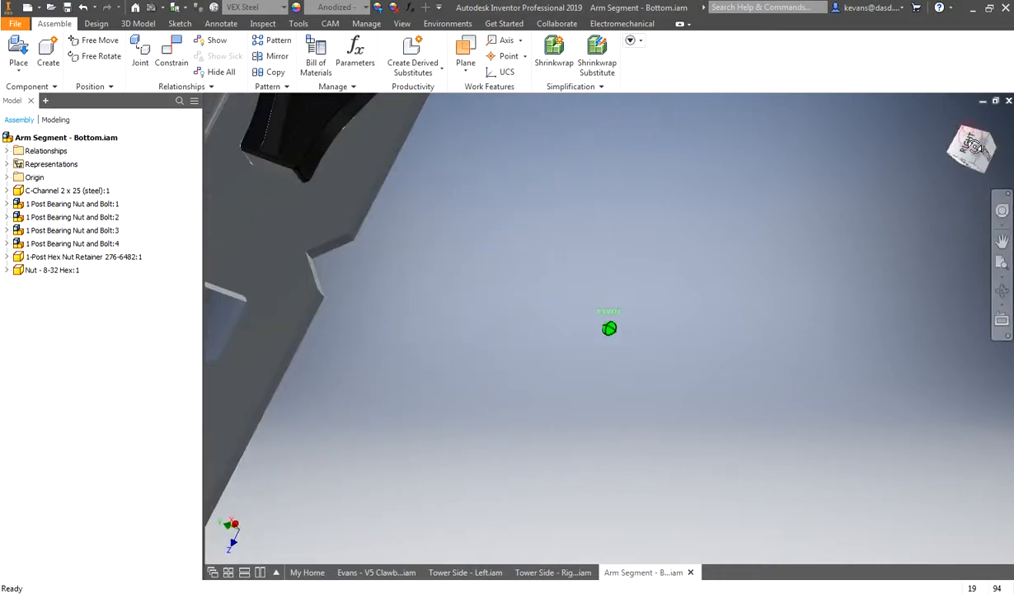
scroll(521, 195, up, 8)
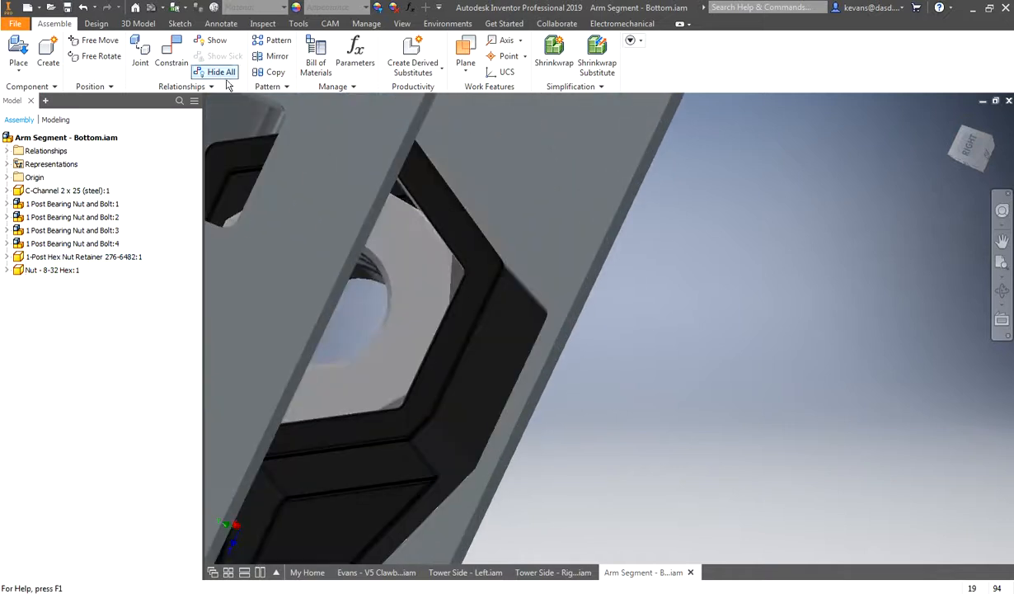
click(171, 54)
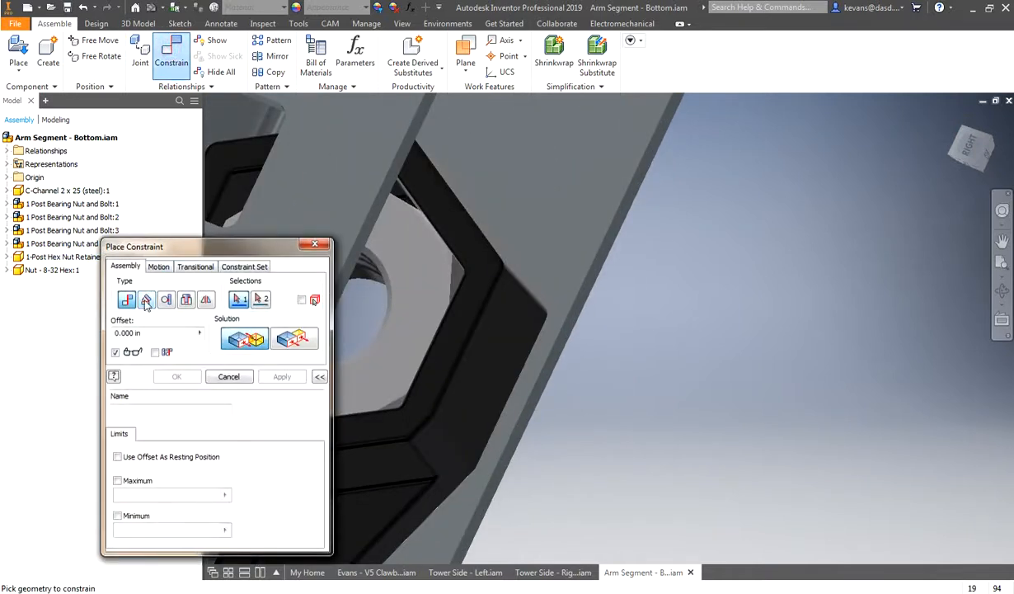
click(146, 299)
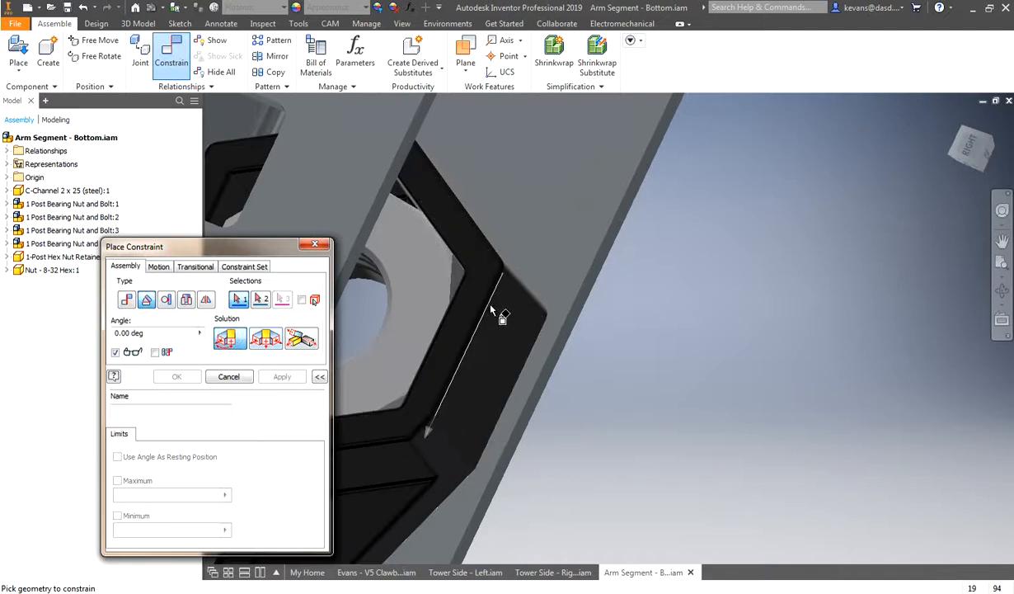
click(463, 285)
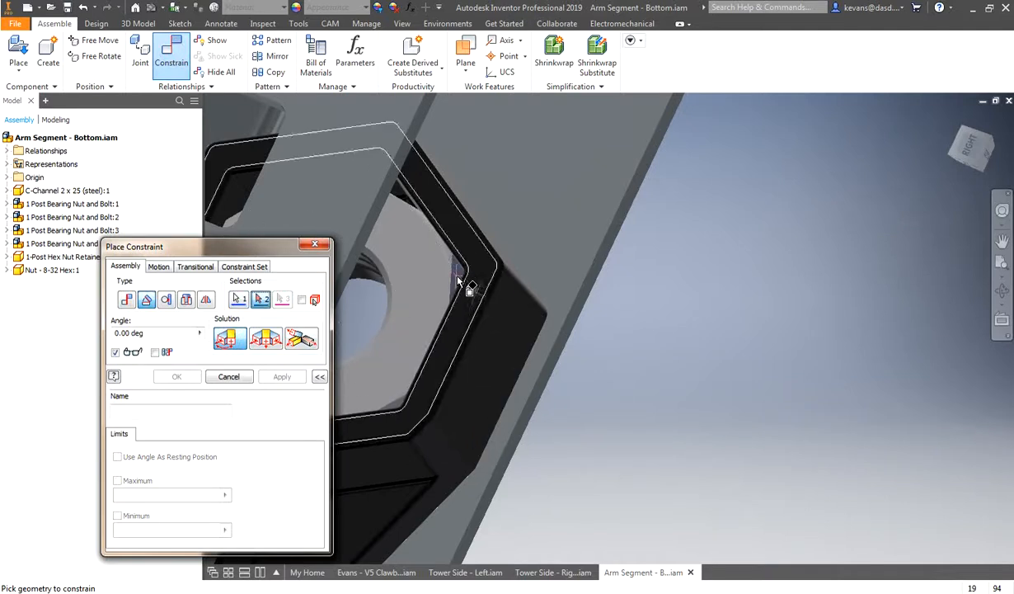
click(541, 397)
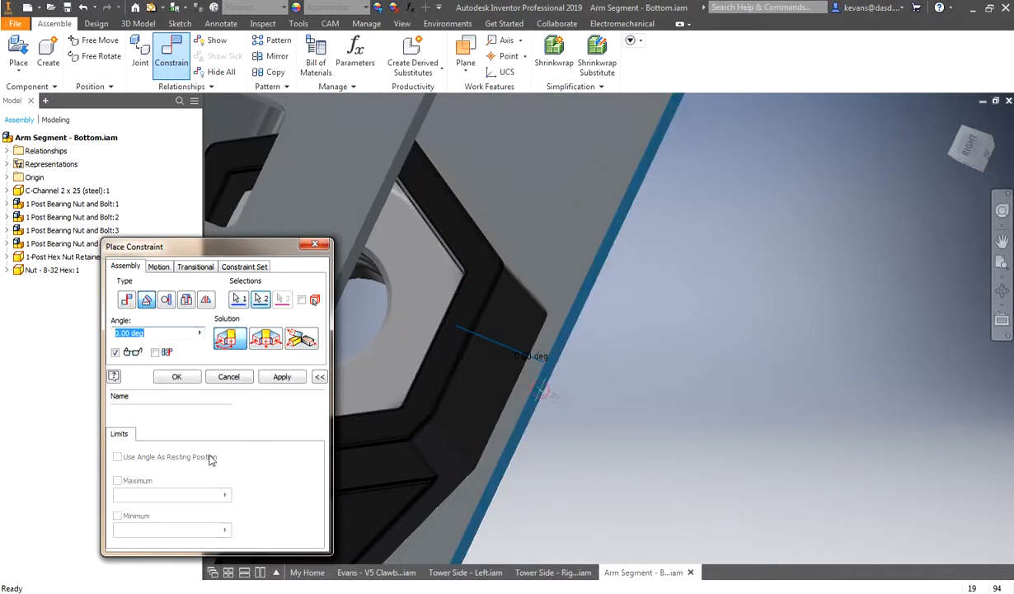
click(176, 379)
- Examine the arm segment with the seated nut and check the spacer and bolt step in the build instructions PDF in Acrobat
scroll(664, 346, down, 5)
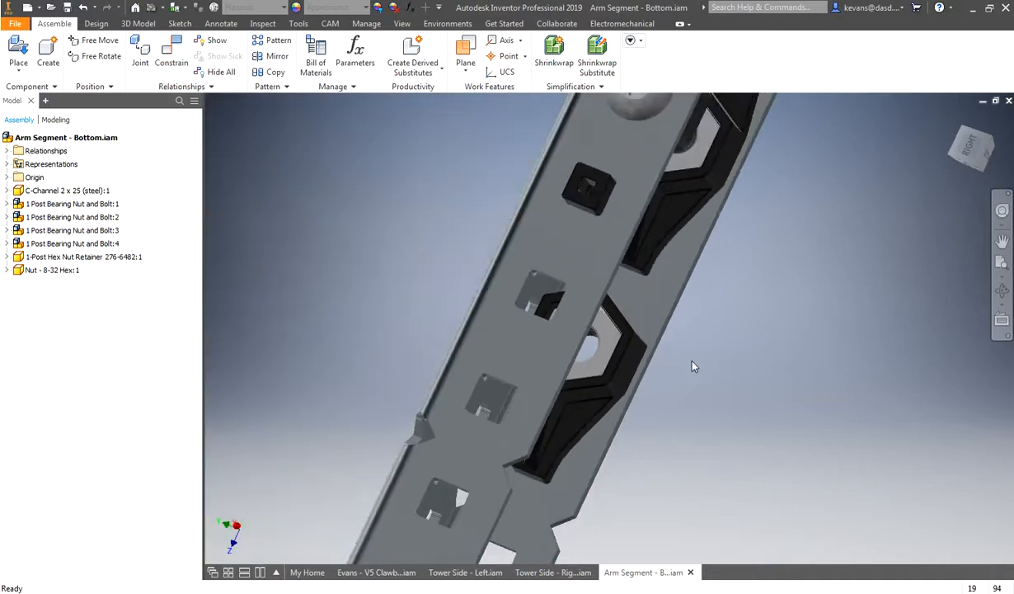
scroll(493, 247, down, 2)
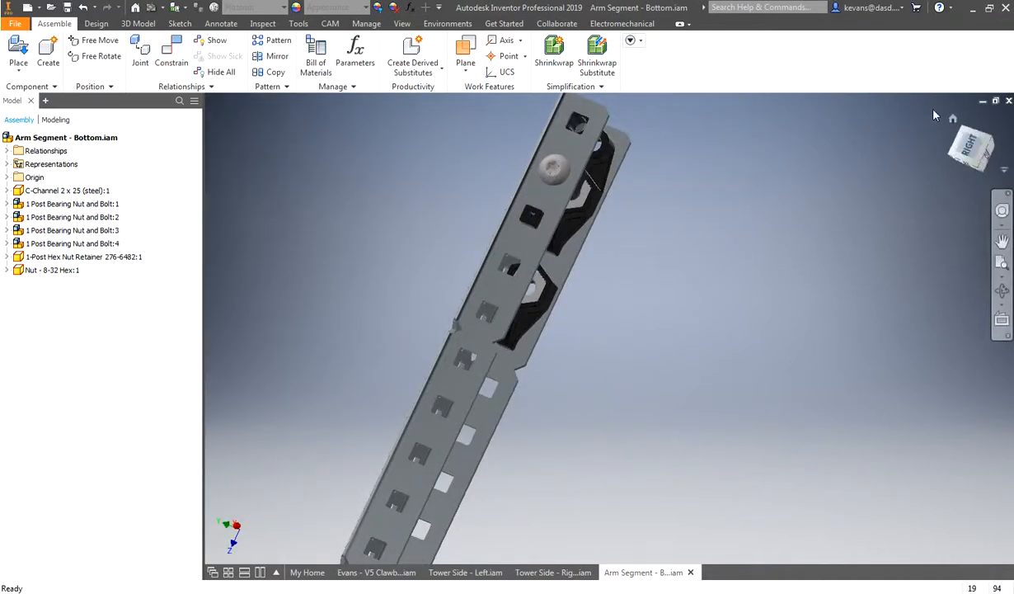
drag(983, 152, 962, 131)
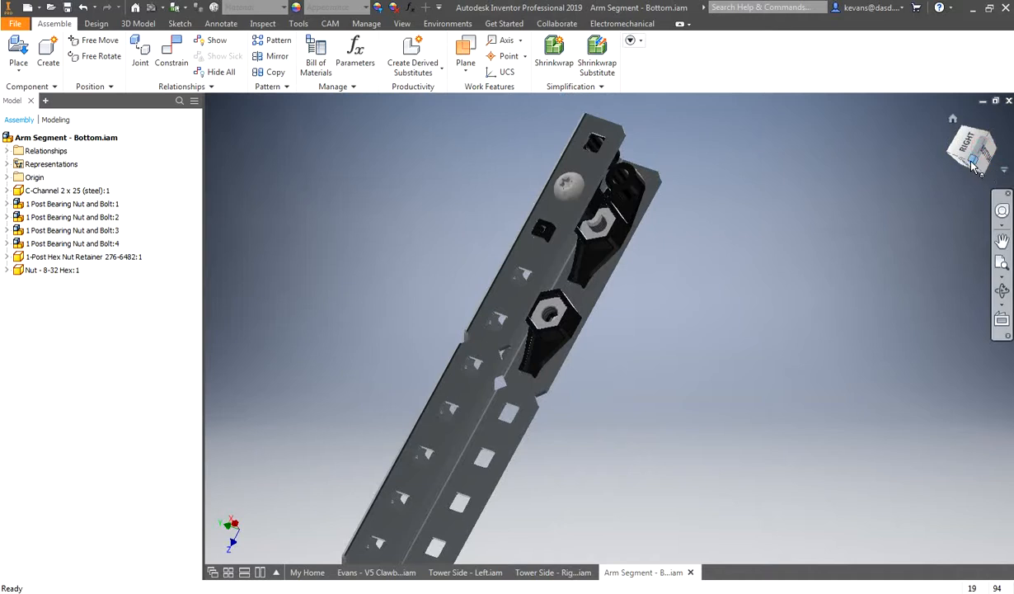
click(974, 162)
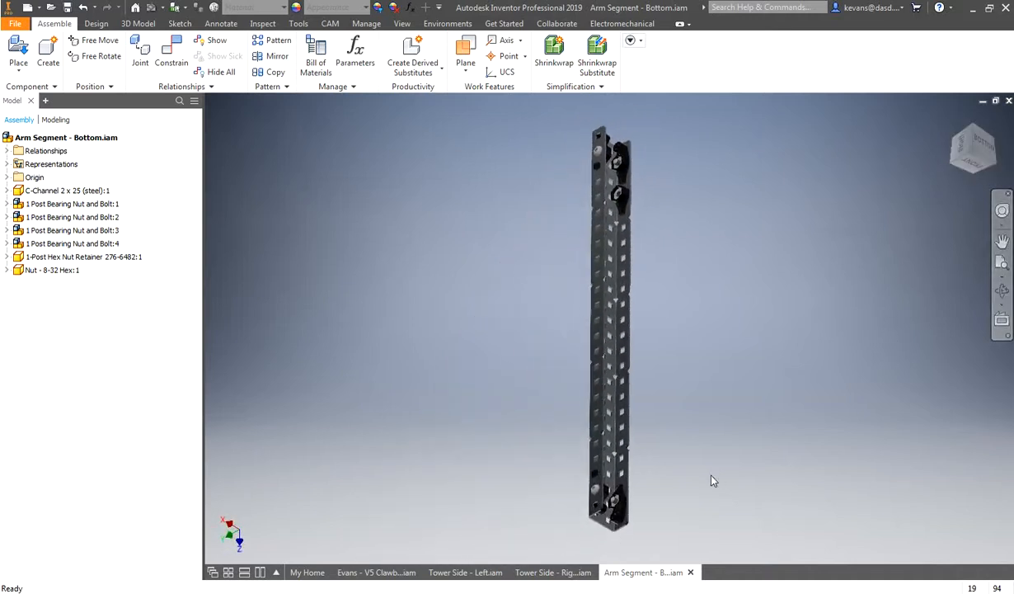
click(973, 8)
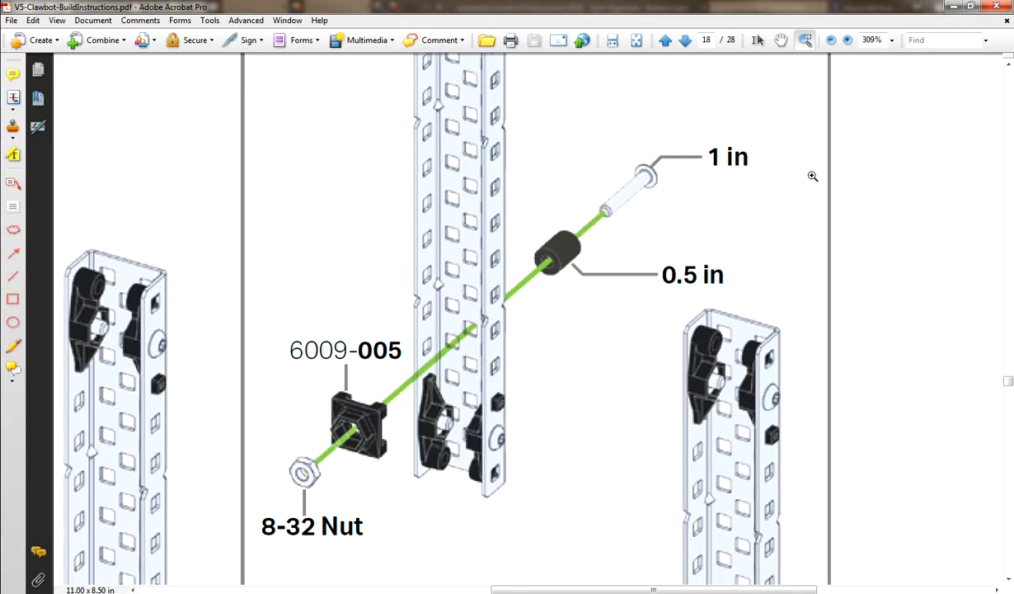
scroll(978, 329, down, 1)
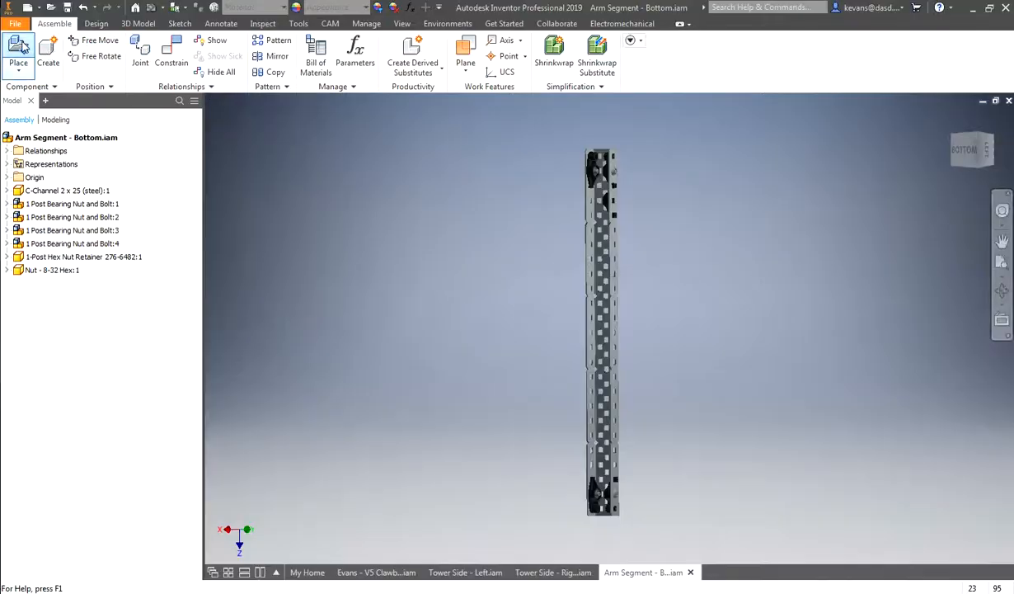
- Switch back to Inventor and place one Spacer 0.5 in from the Motion folder beside the channel's lower end
click(18, 48)
double_click(477, 299)
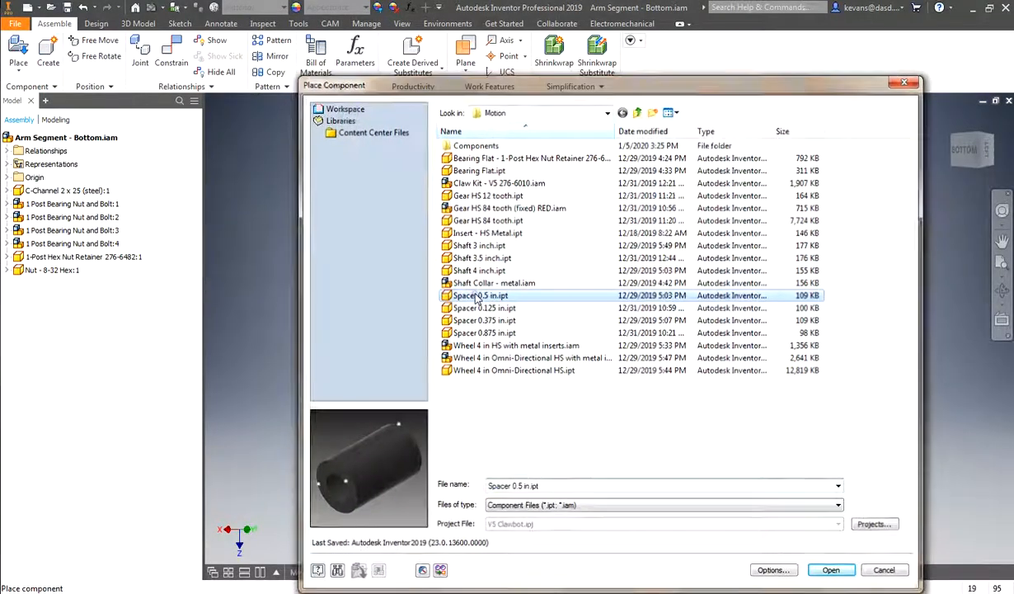
click(559, 454)
right_click(560, 454)
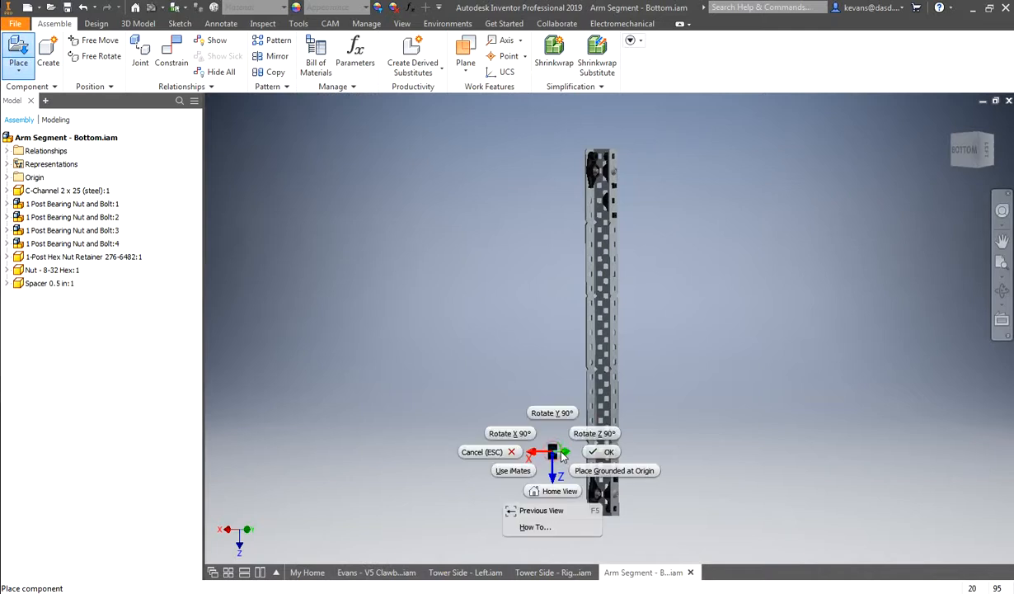
click(602, 450)
- Place one 4-Post Hex Nut Retainer 276-6483, one Star Drive 8-32 x 1.0 in bolt and one 8-32 hex nut from the Structure folder
click(20, 51)
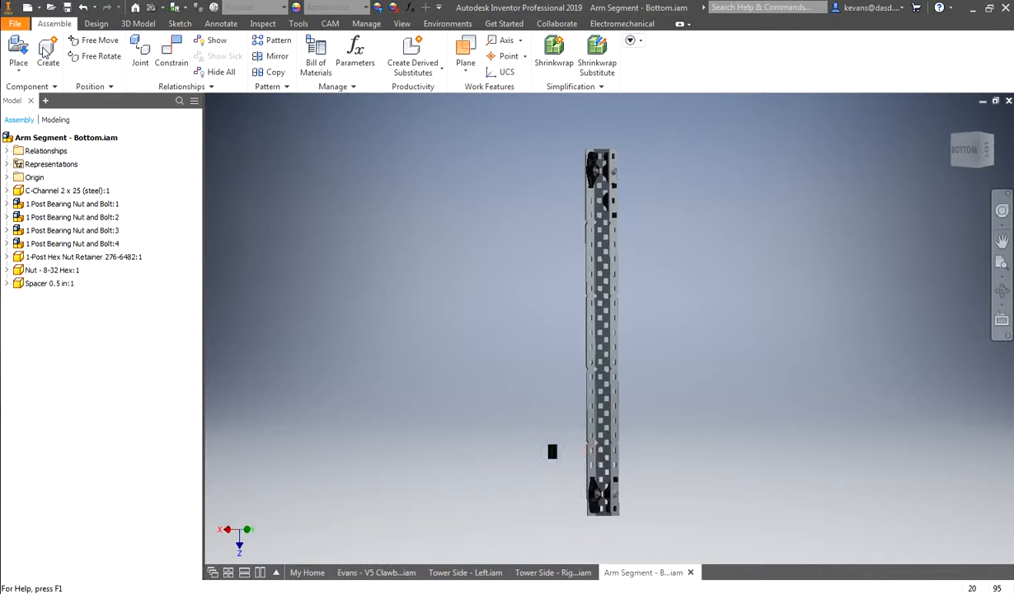
click(637, 111)
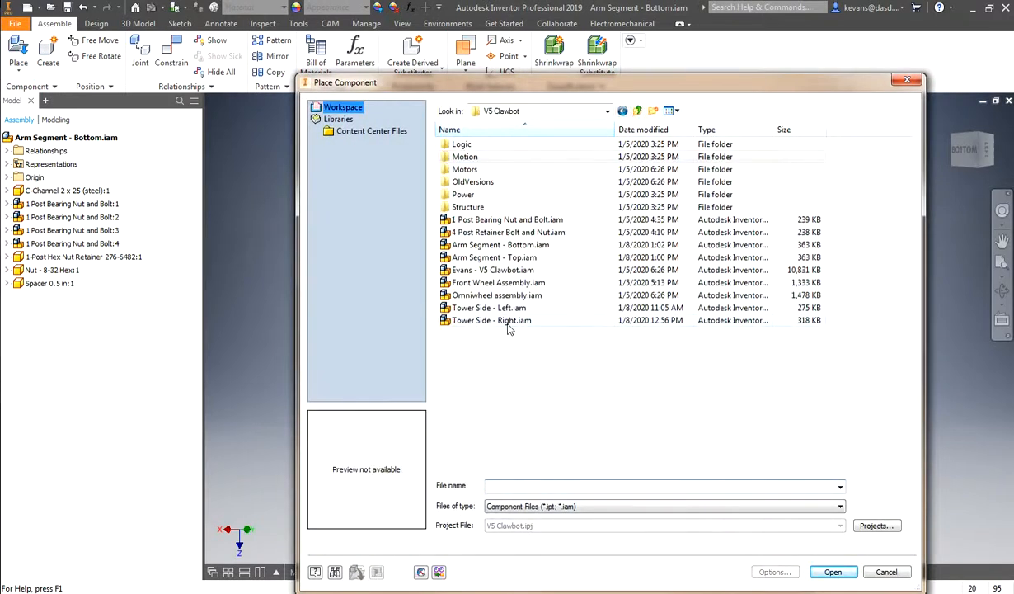
double_click(465, 206)
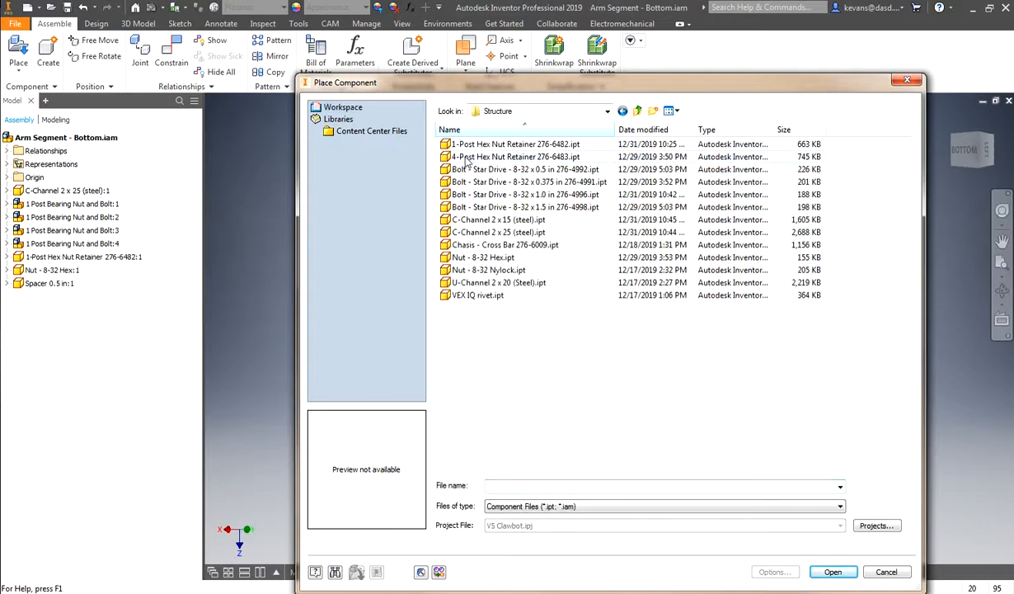
click(462, 157)
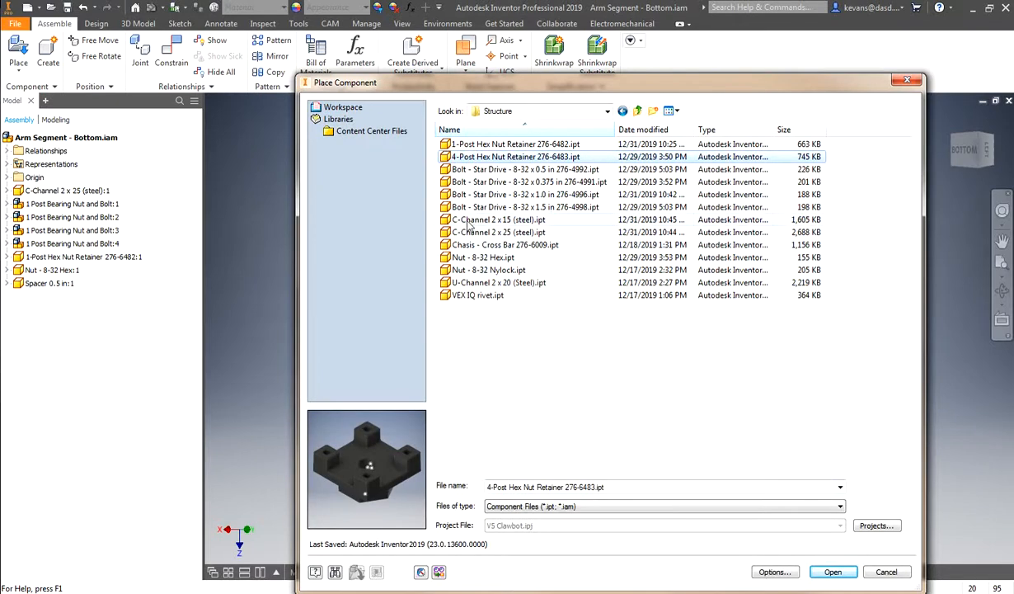
ctrl+click(479, 197)
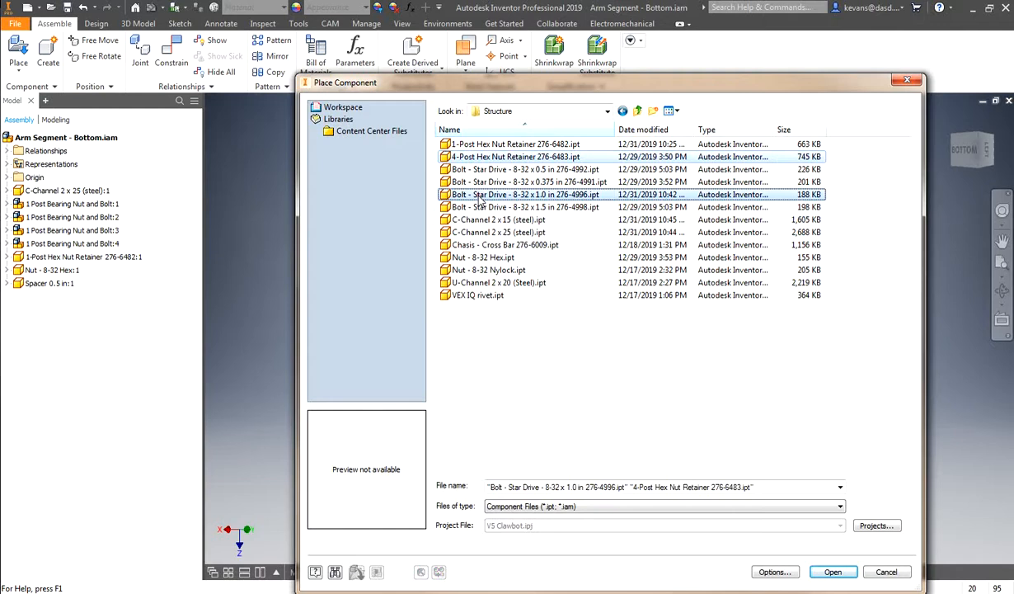
ctrl+click(492, 258)
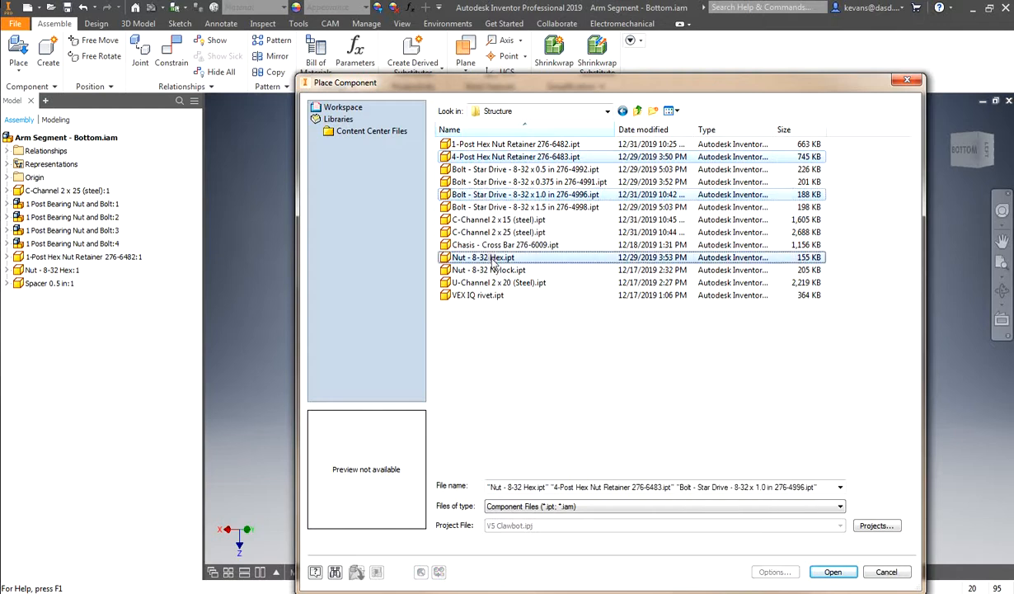
click(833, 572)
click(556, 478)
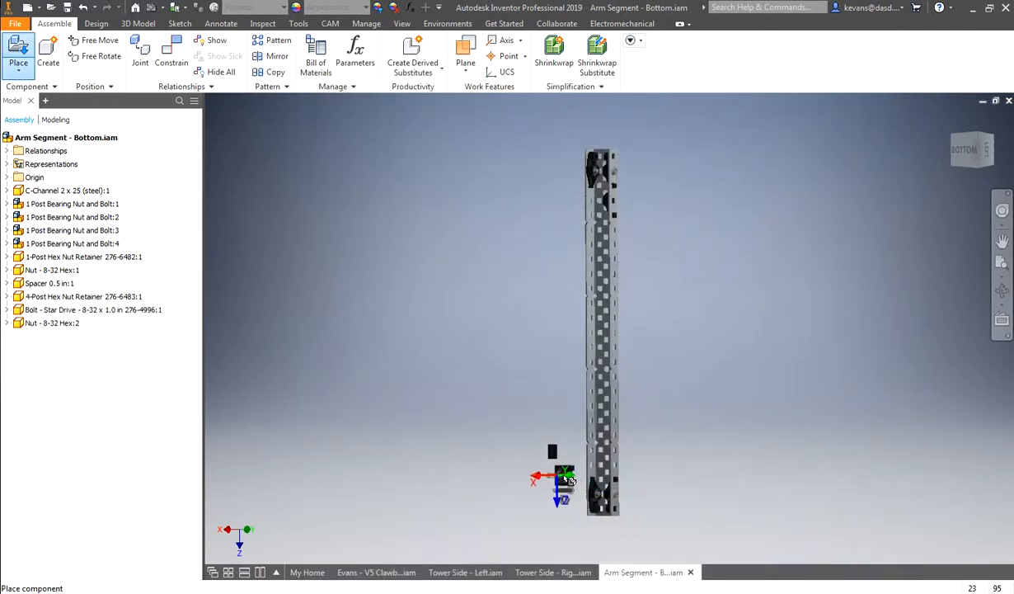
right_click(563, 476)
click(602, 483)
- Move the 4-post hex nut retainer close to the channel's web near its lower end
scroll(605, 484, down, 5)
scroll(596, 462, up, 3)
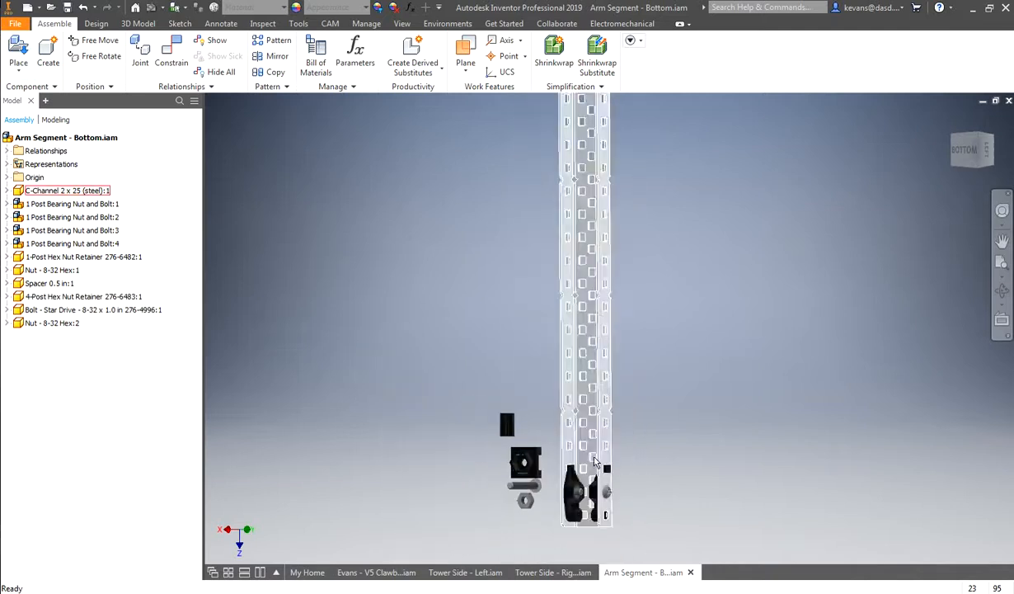
scroll(601, 518, down, 2)
scroll(601, 523, down, 2)
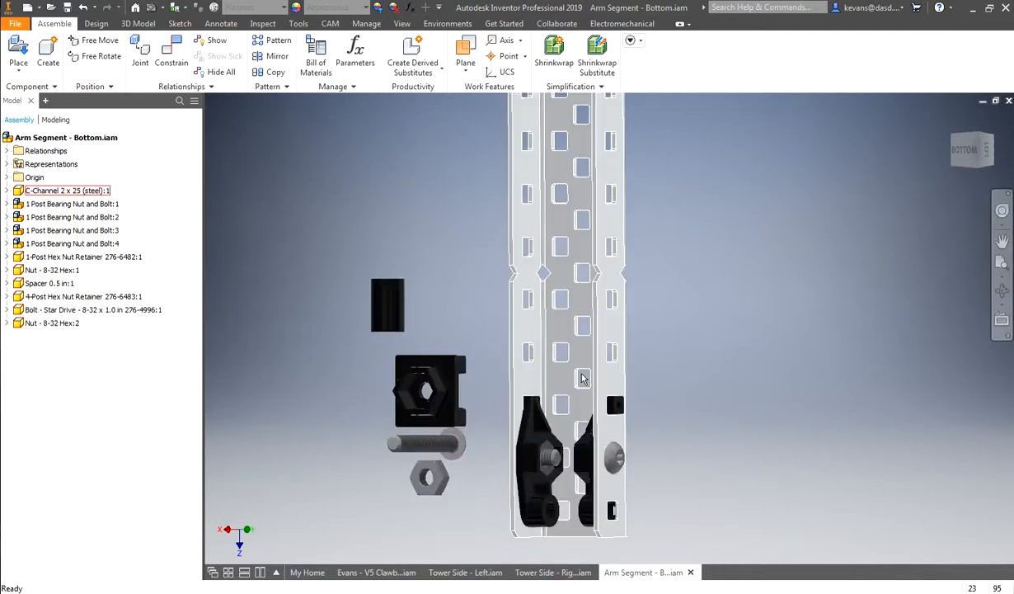
drag(426, 390, 468, 310)
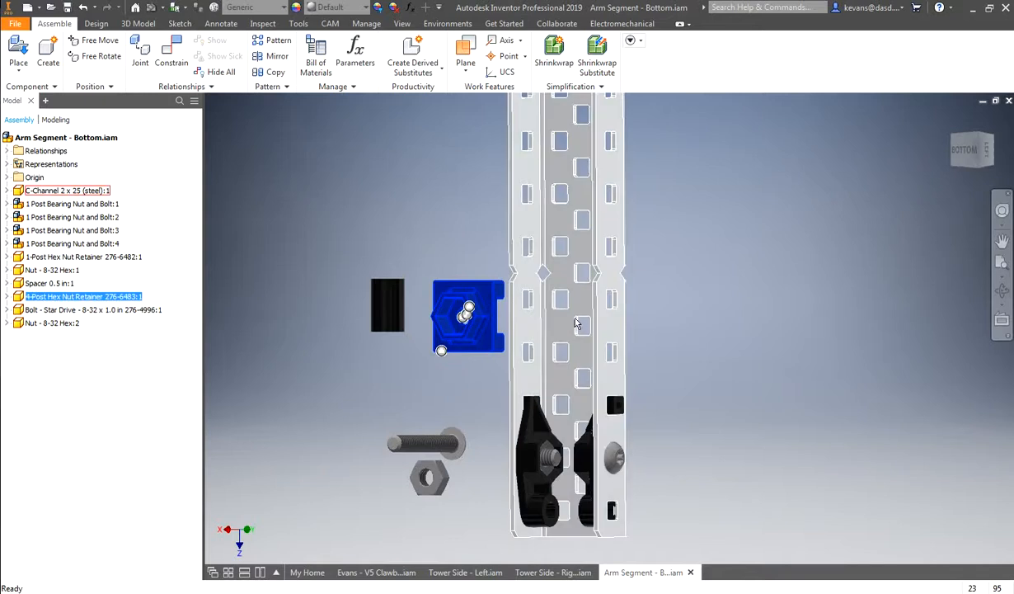
scroll(489, 321, down, 2)
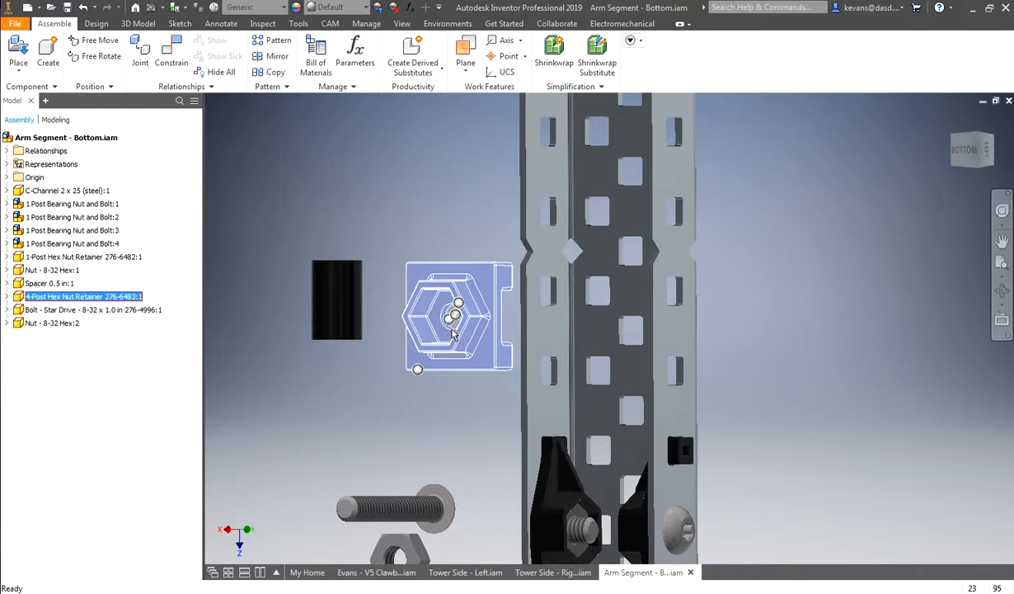
key(c)
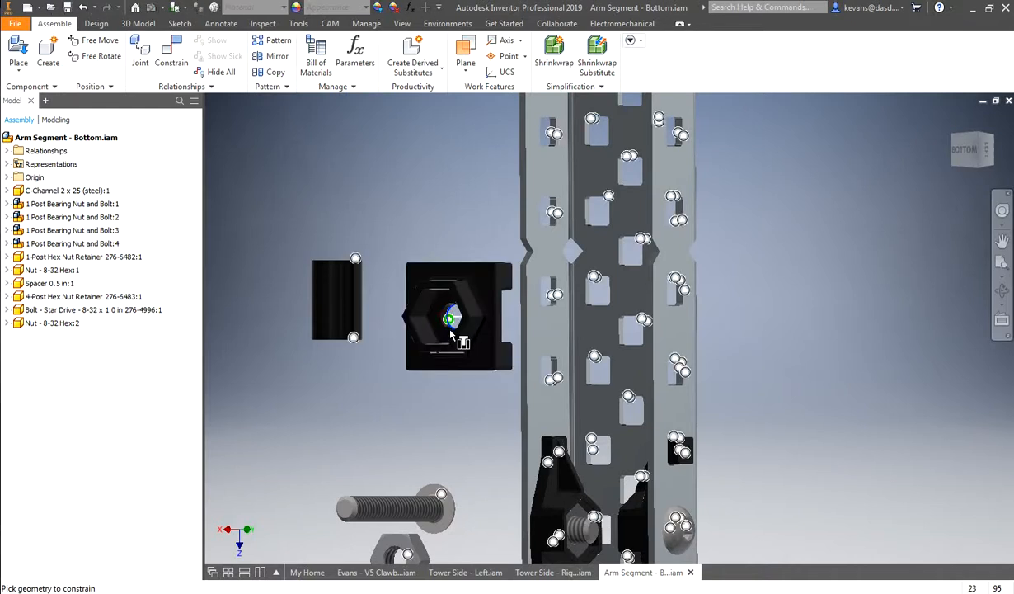
click(642, 321)
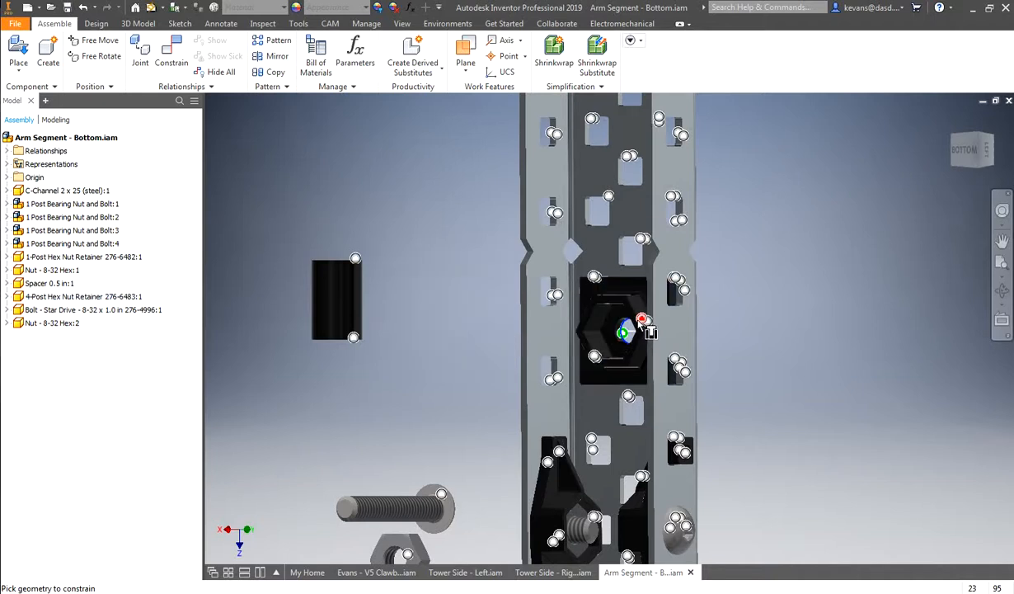
mouse_move(639, 330)
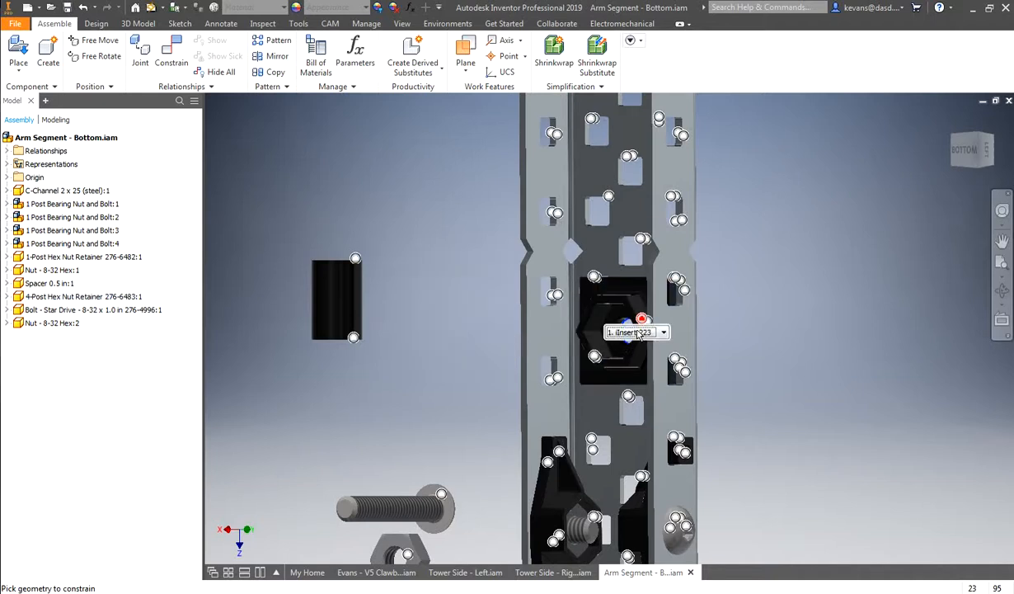
key(Escape)
- Insert the 4-post retainer concentric with the web hole just below the channel's lowest notch and seat the new 8-32 hex nut in its pocket
click(475, 303)
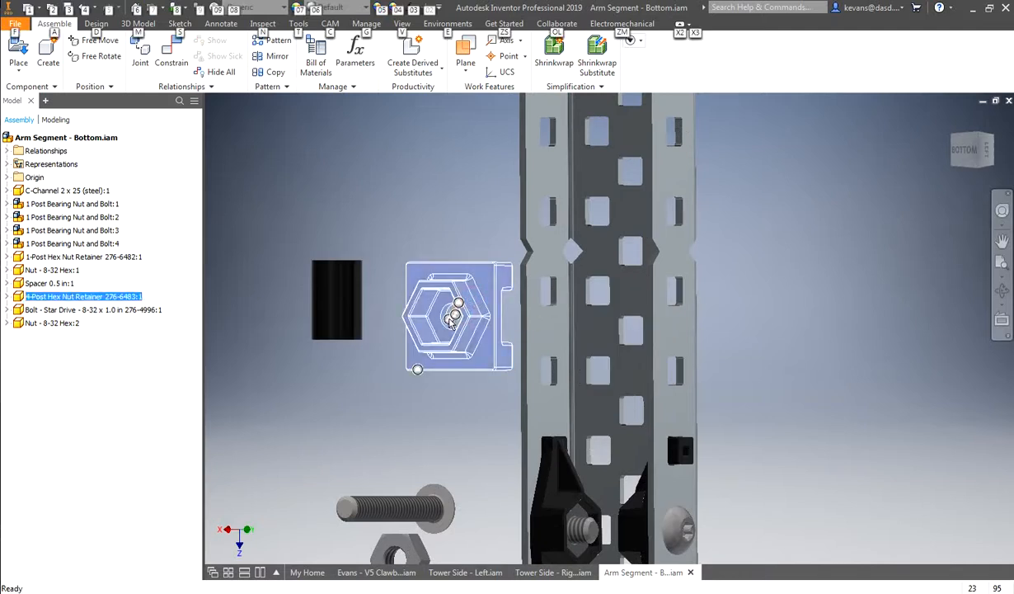
alt+drag(445, 317, 640, 322)
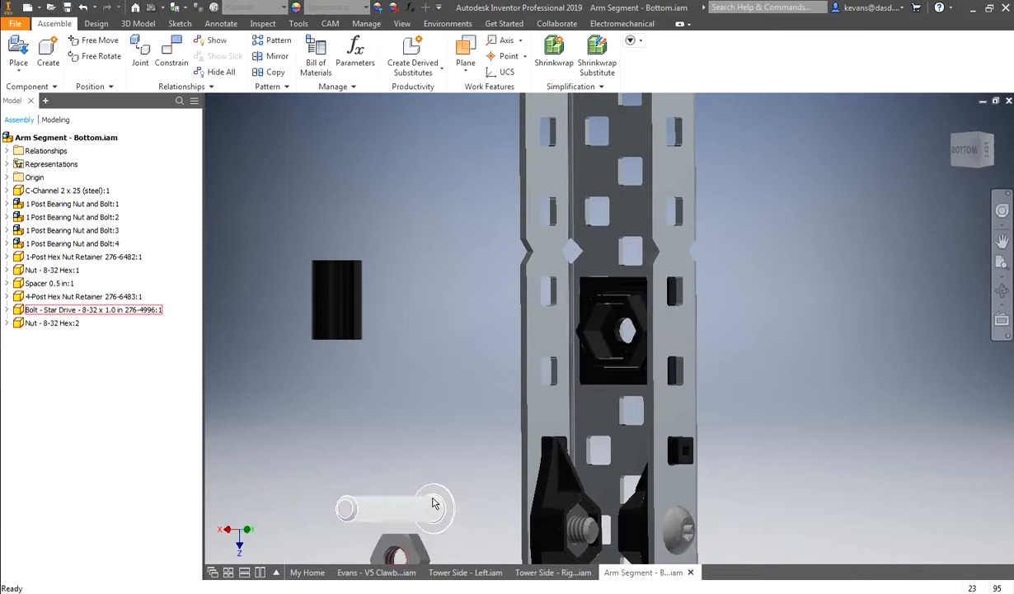
drag(416, 551, 631, 322)
- Add a 0.00 deg directed angle constraint between a flat of the second hex nut and the edge face of a channel web hole
scroll(606, 324, up, 5)
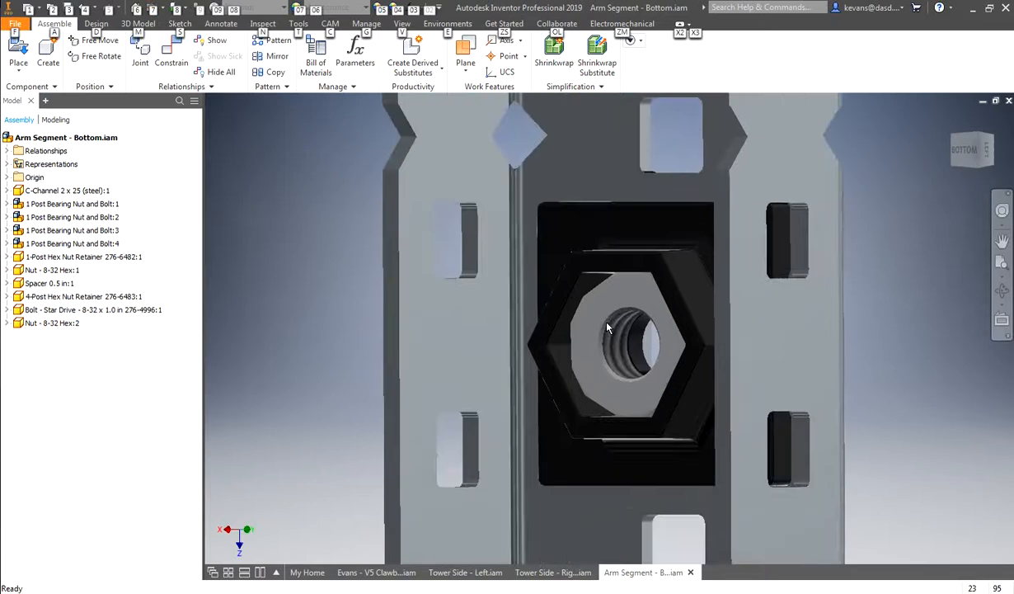
click(172, 51)
click(146, 299)
scroll(668, 432, up, 5)
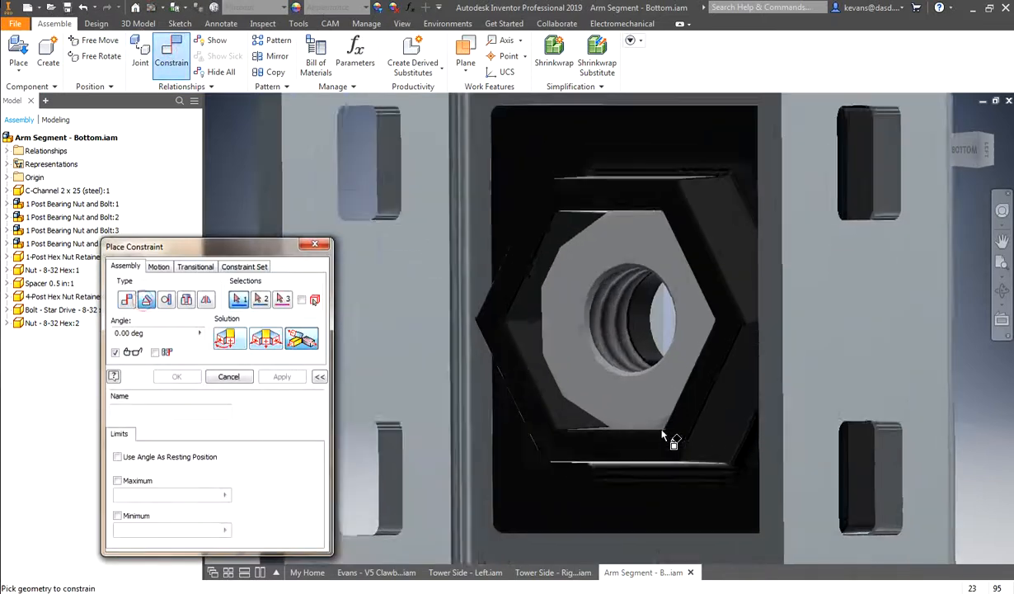
click(664, 426)
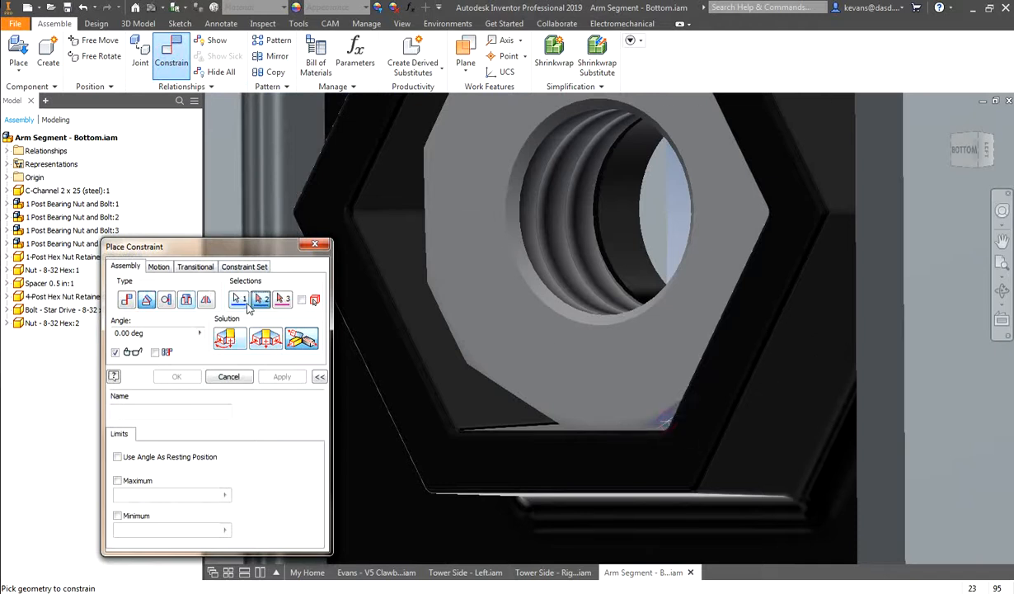
click(227, 341)
scroll(546, 329, down, 5)
scroll(578, 429, up, 6)
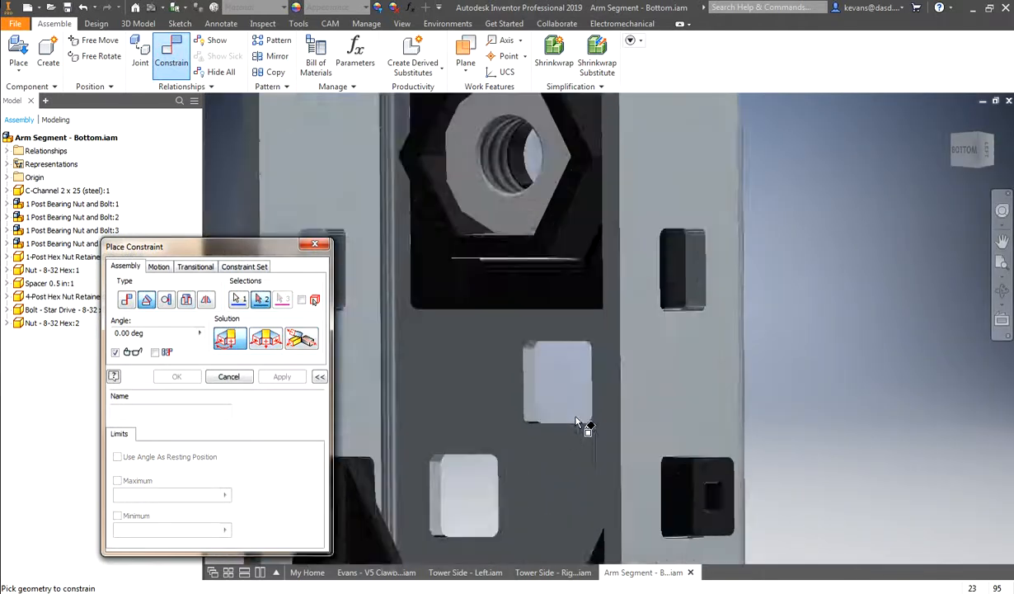
click(568, 439)
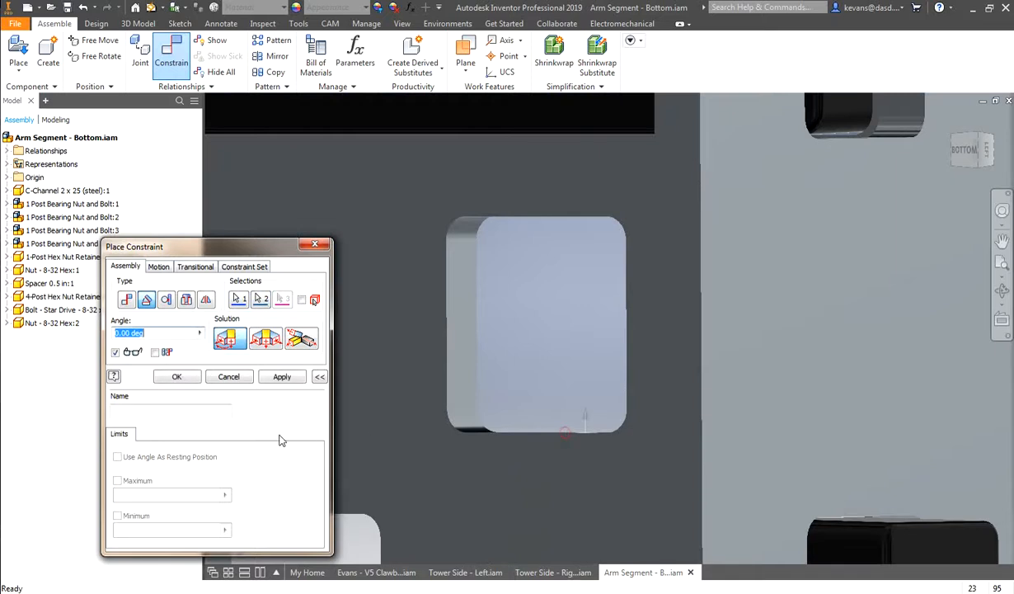
scroll(526, 457, down, 5)
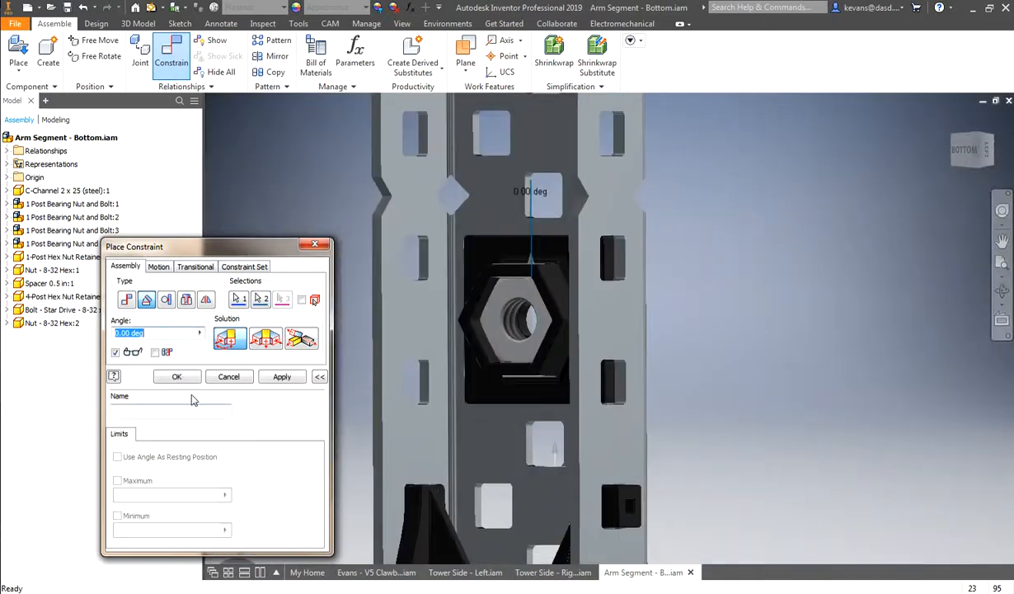
click(177, 376)
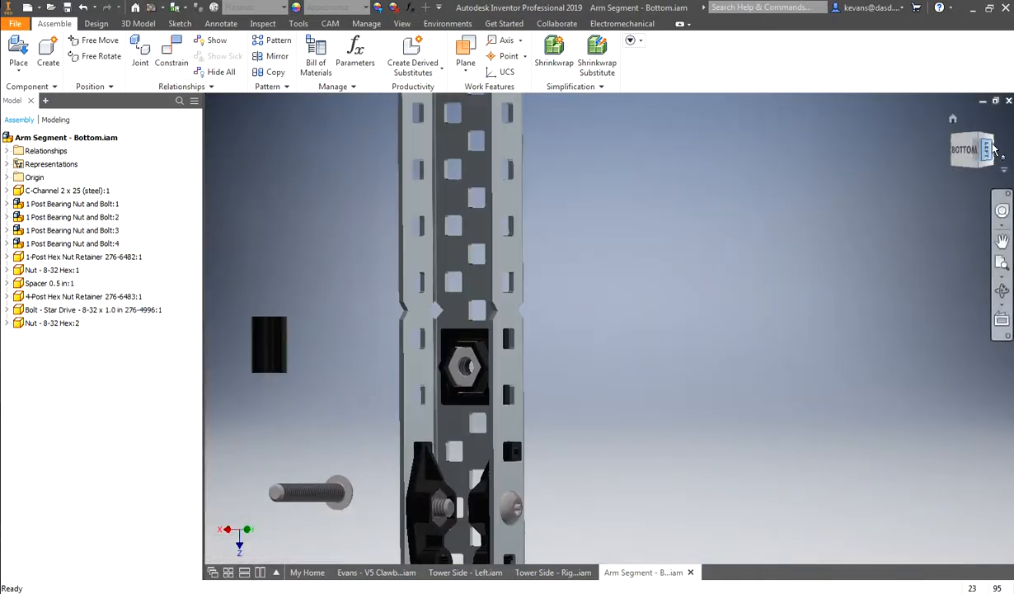
- Bring the Spacer 0.5 in and the 8-32 x 1.0 in bolt beside the outer web face of the channel, near the retainer posts
drag(993, 149, 653, 157)
scroll(716, 291, down, 3)
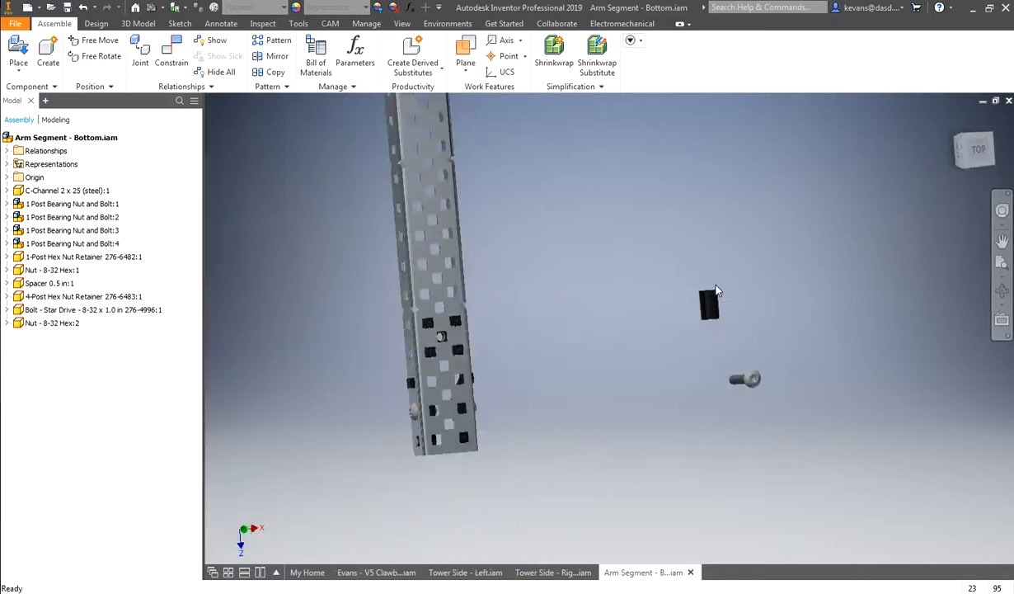
scroll(504, 339, up, 3)
drag(836, 271, 511, 299)
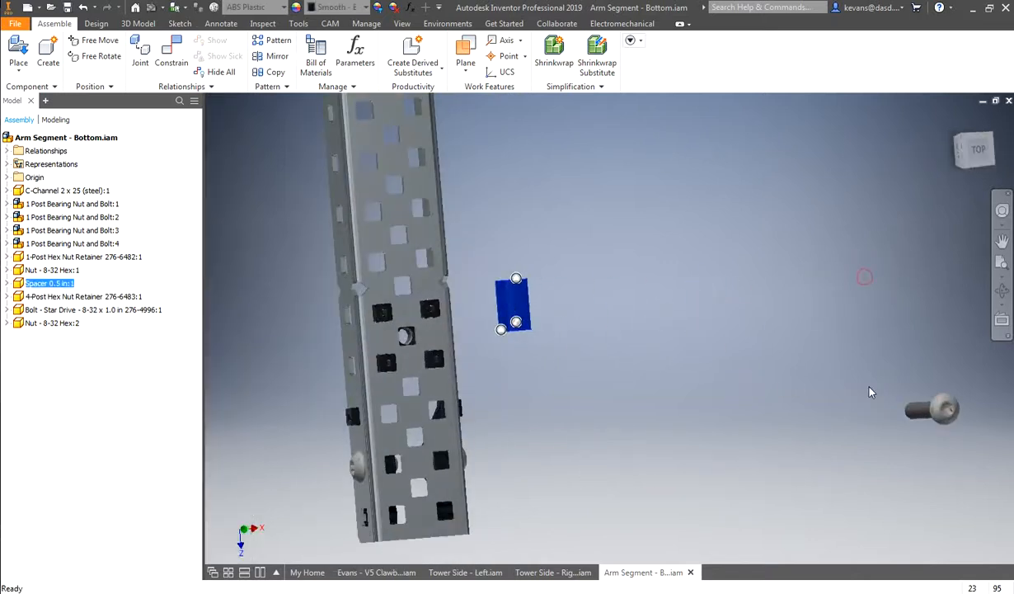
drag(937, 413, 503, 363)
- Insert the spacer's end against the channel's outer web face, concentric with the hole between the four retainer posts
scroll(495, 343, up, 3)
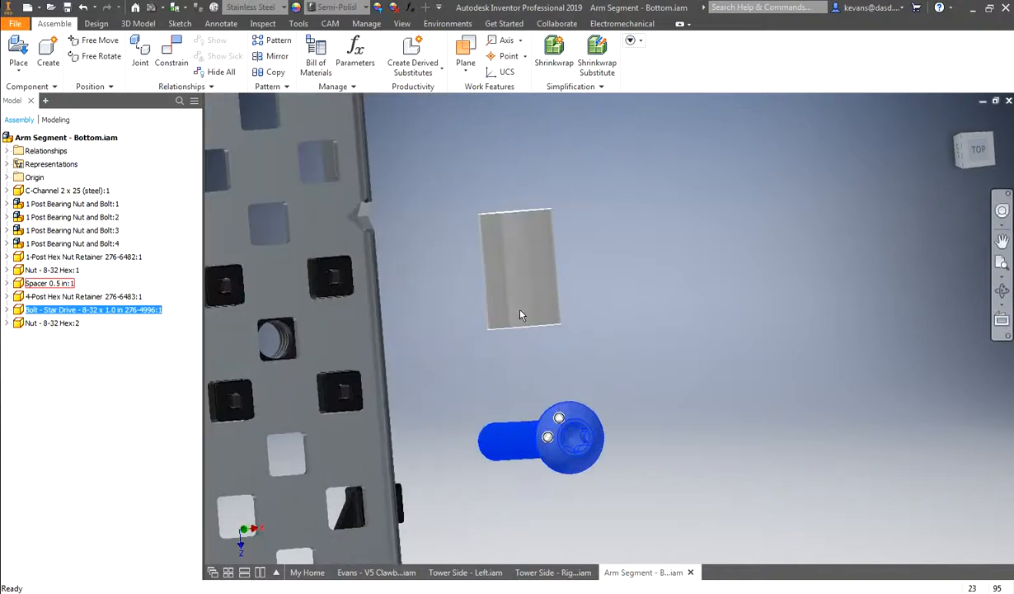
key(c)
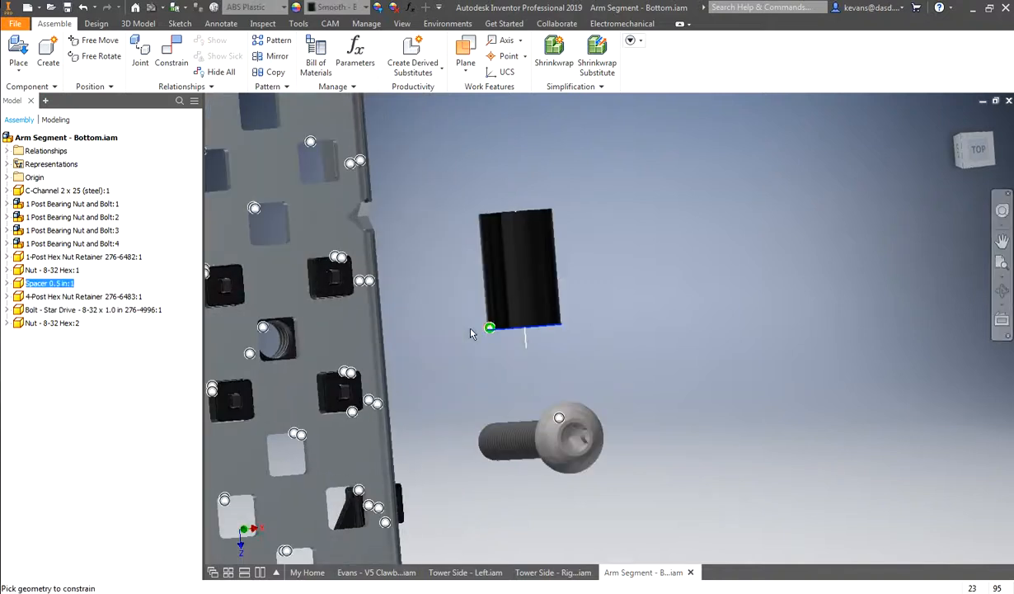
click(264, 329)
key(Escape)
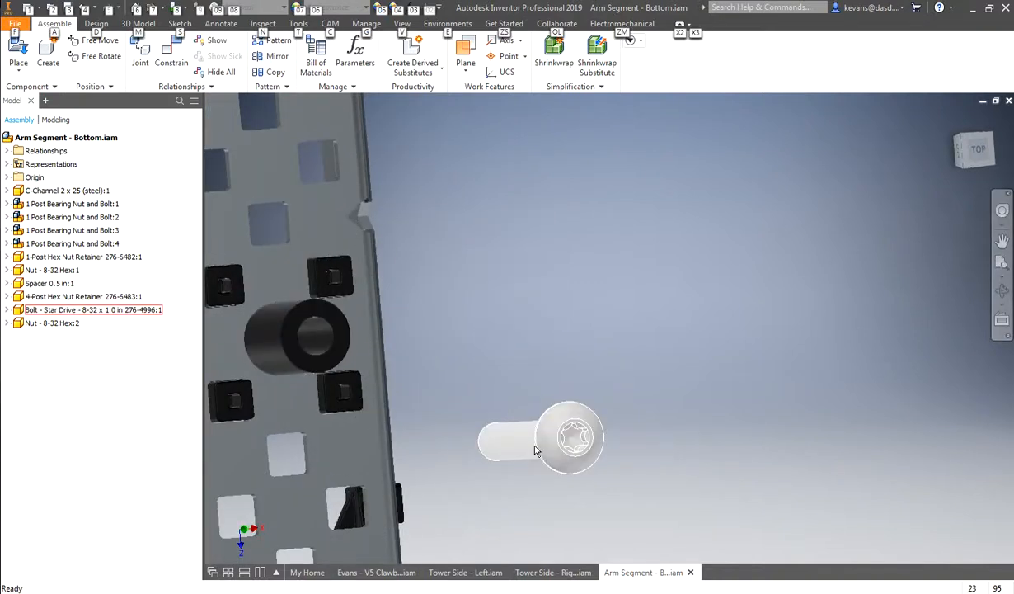
- Insert the 8-32 x 1.0 in bolt through the spacer with its head seated on the spacer's outer end
click(558, 422)
alt+drag(558, 422, 317, 334)
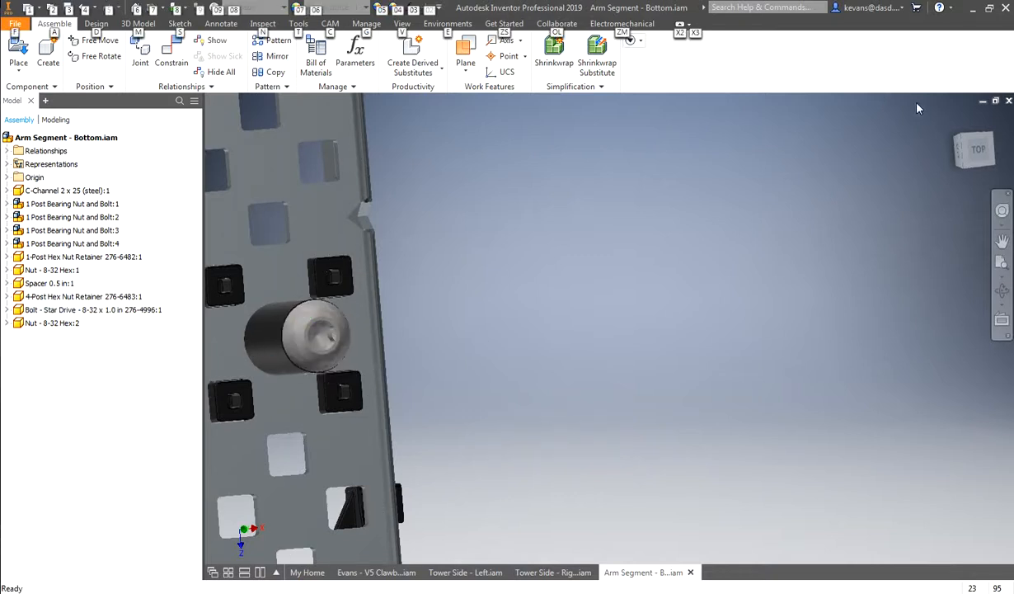
mouse_move(979, 155)
mouse_down()
mouse_move(994, 154)
mouse_move(233, 149)
mouse_move(385, 129)
mouse_move(404, 142)
mouse_up()
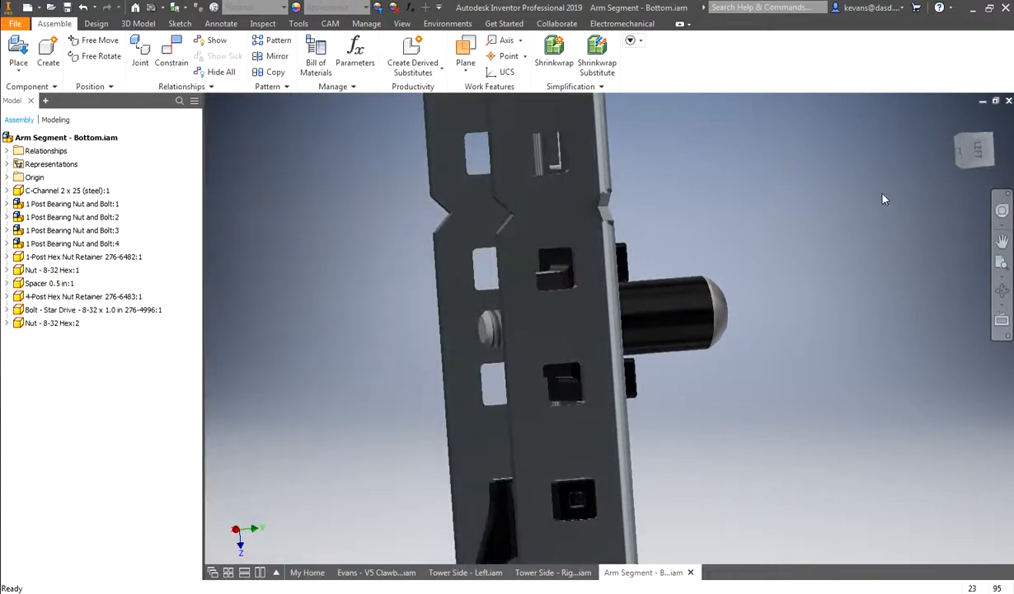
scroll(639, 328, down, 3)
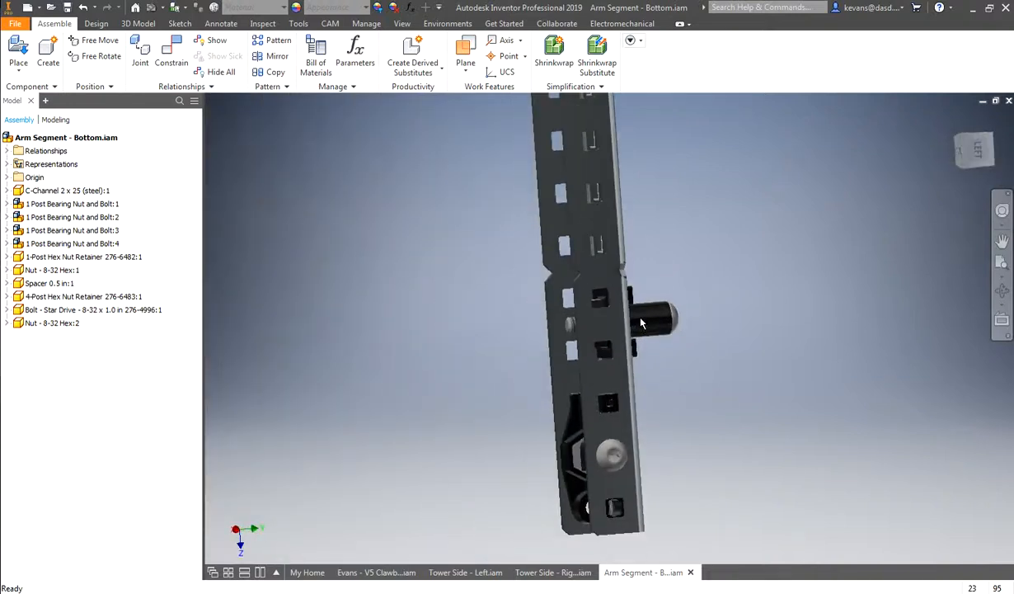
- Switch from the build instructions to Inventor and place one Gear HS 84 tooth (fixed) RED.iam from the Motion folder near the channel
mouse_move(663, 344)
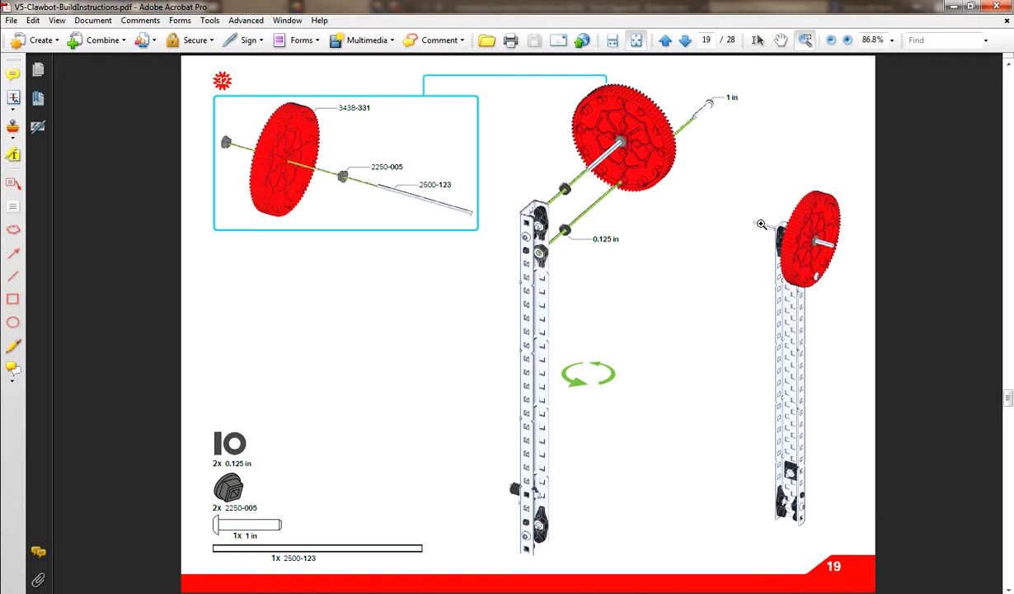
click(1013, 317)
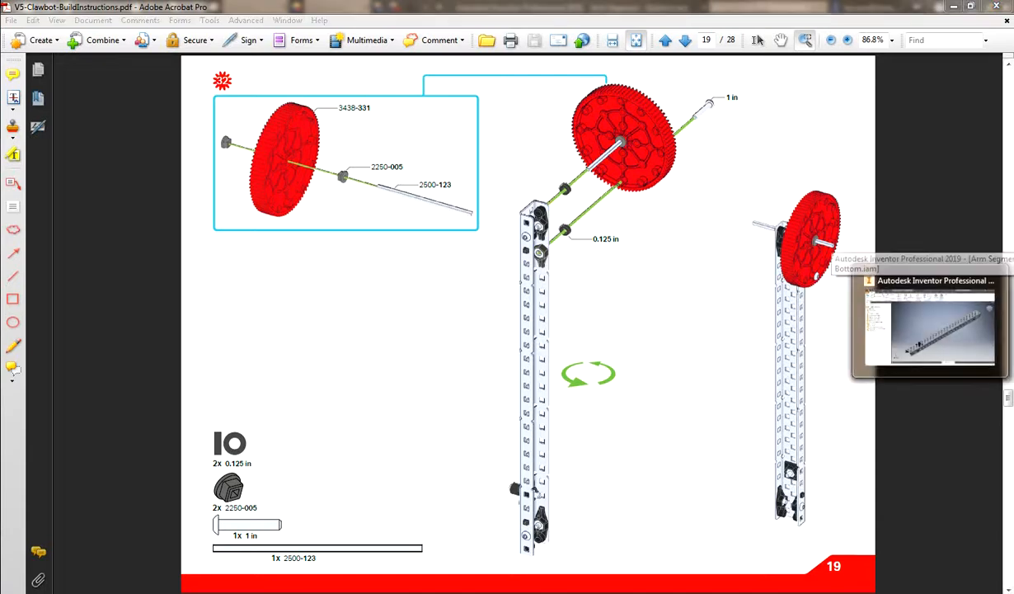
click(879, 329)
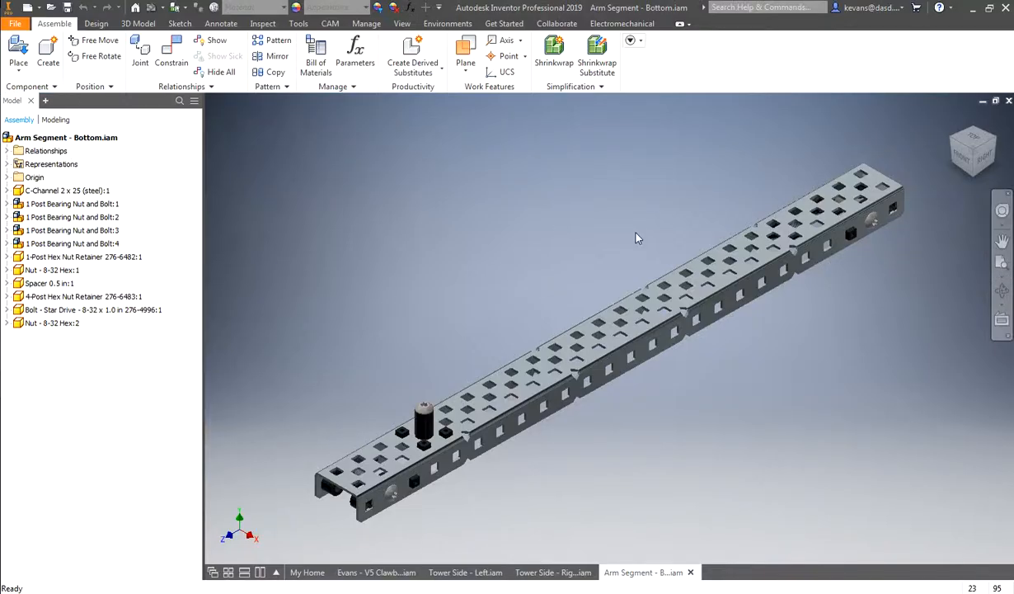
click(18, 51)
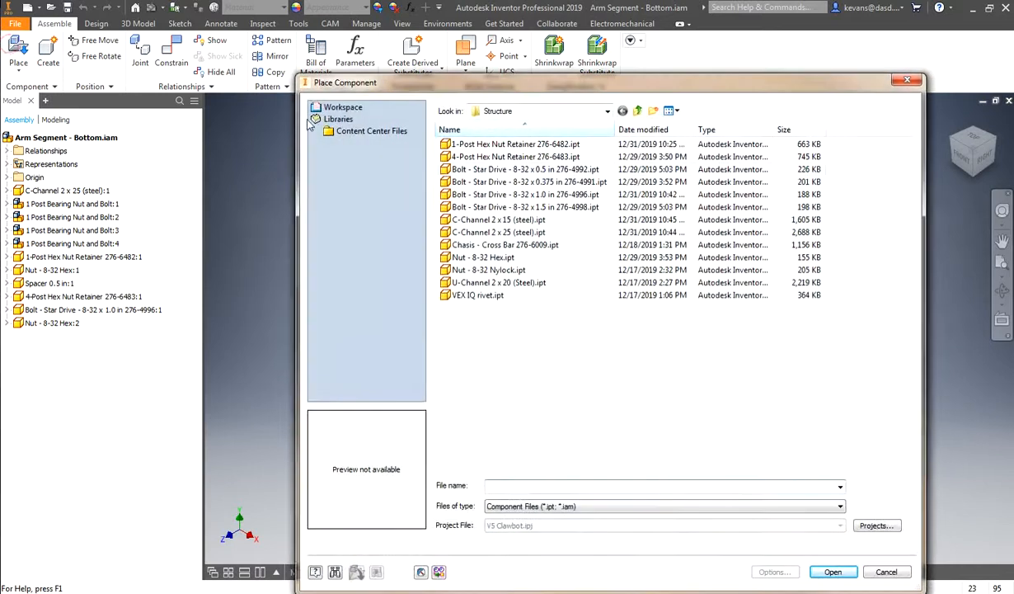
click(637, 111)
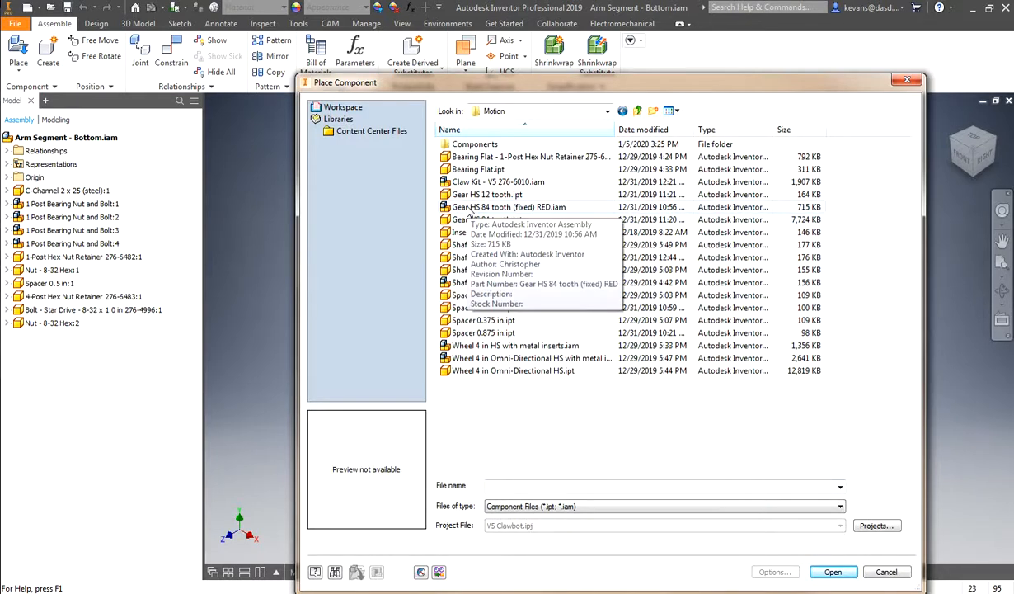
click(528, 208)
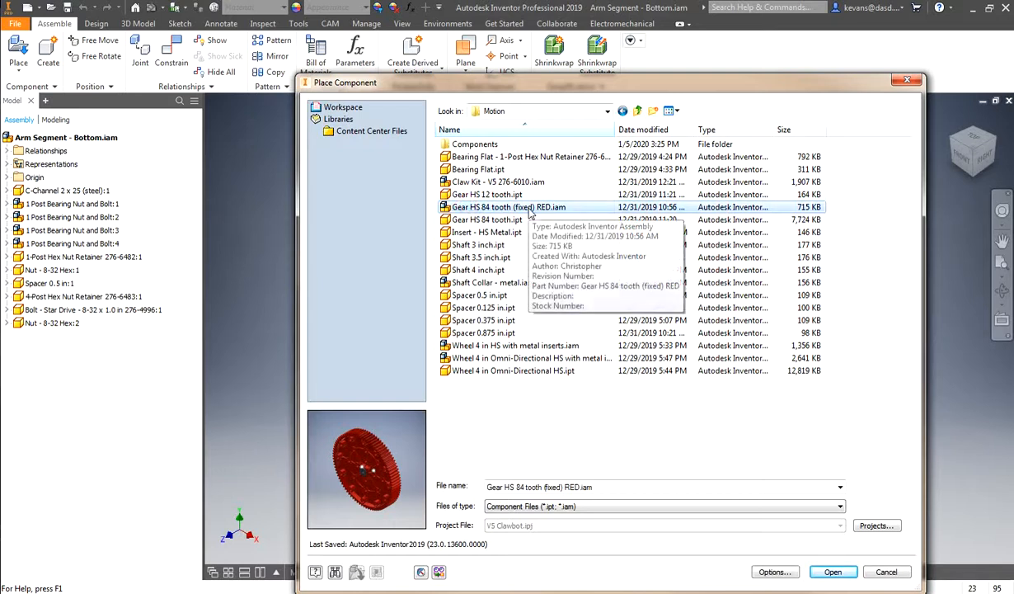
click(833, 573)
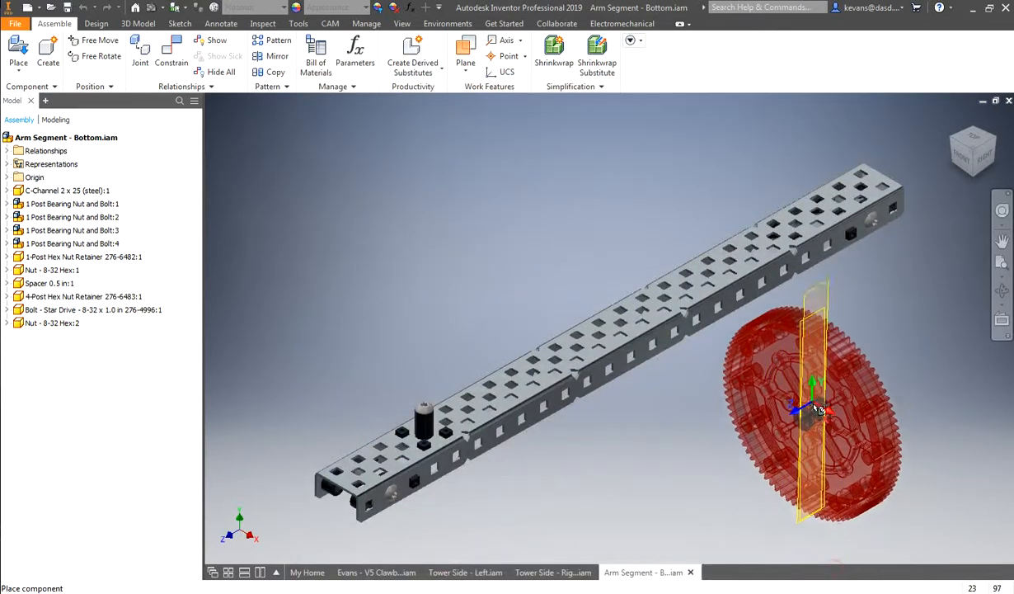
click(595, 219)
right_click(596, 219)
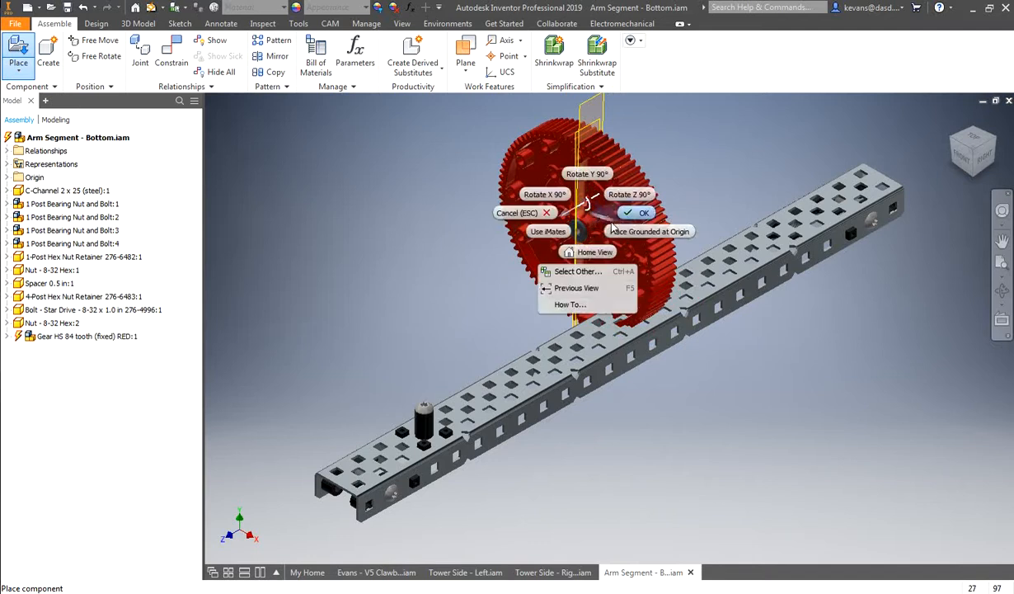
key(Escape)
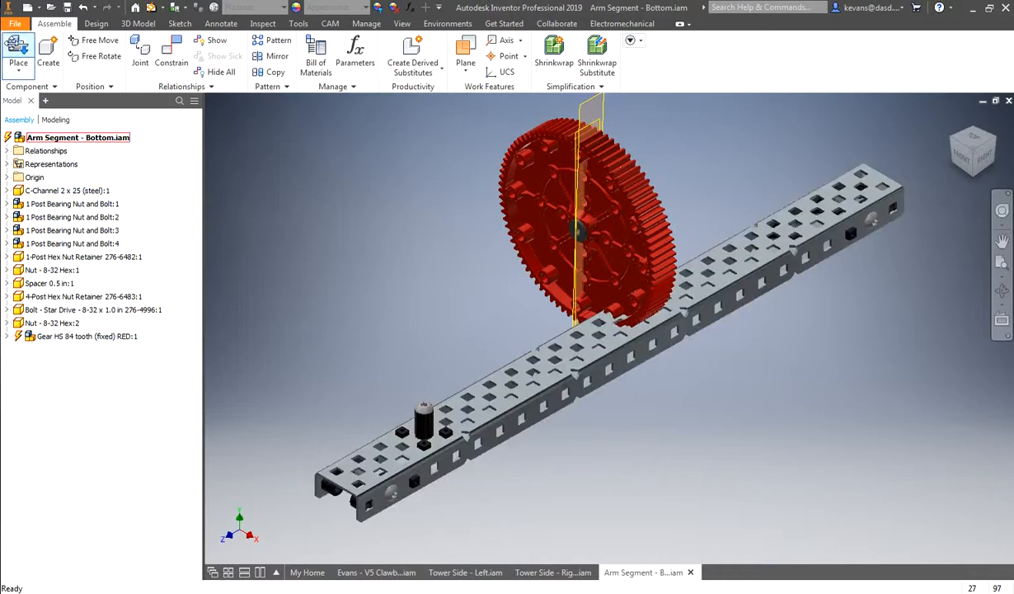
- Place two copies of Spacer 0.125 in.ipt from the Motion folder beside the channel
click(18, 54)
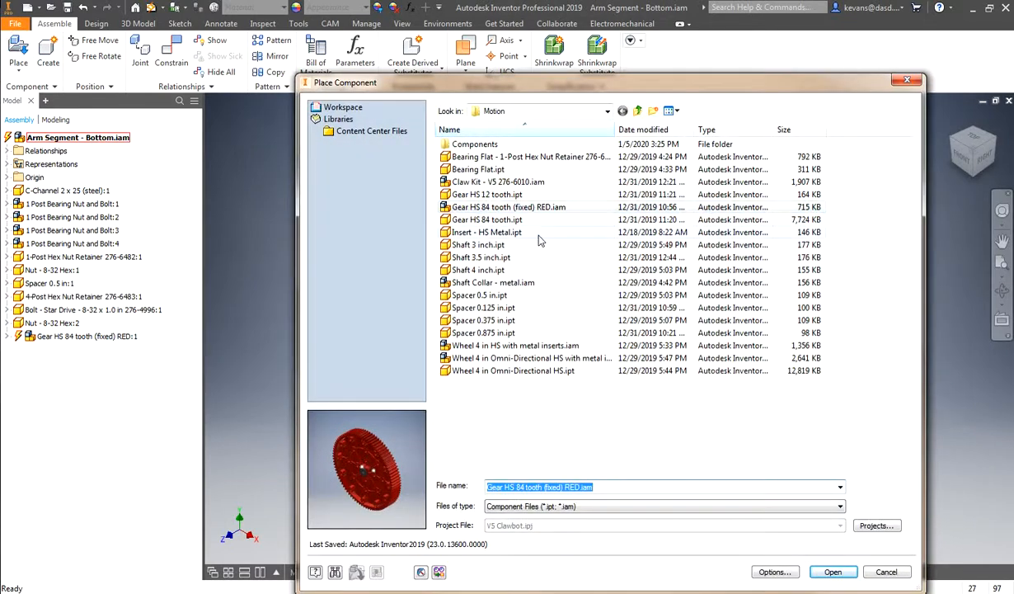
double_click(486, 307)
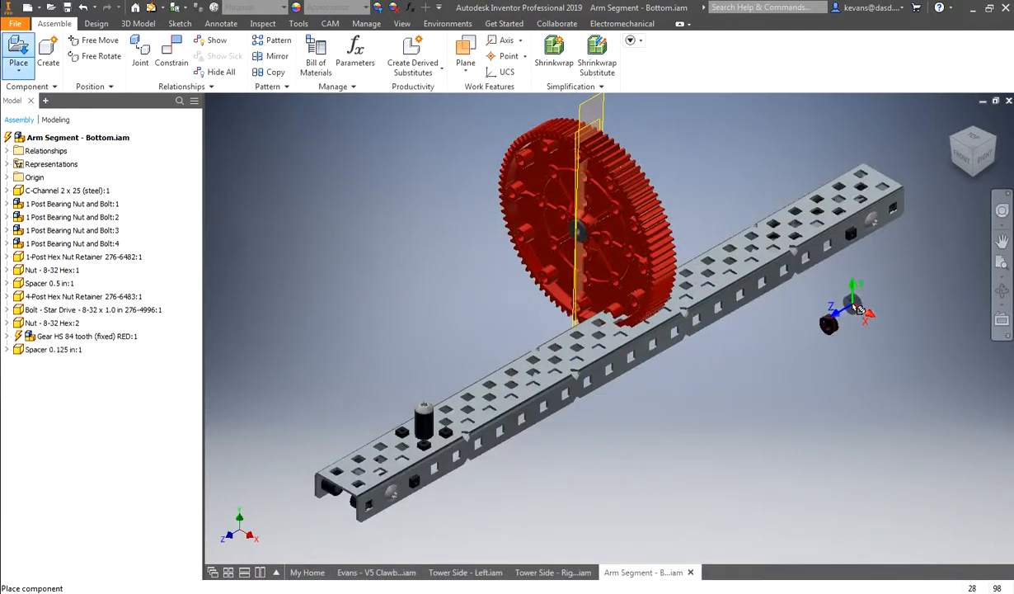
click(856, 301)
right_click(857, 300)
click(904, 301)
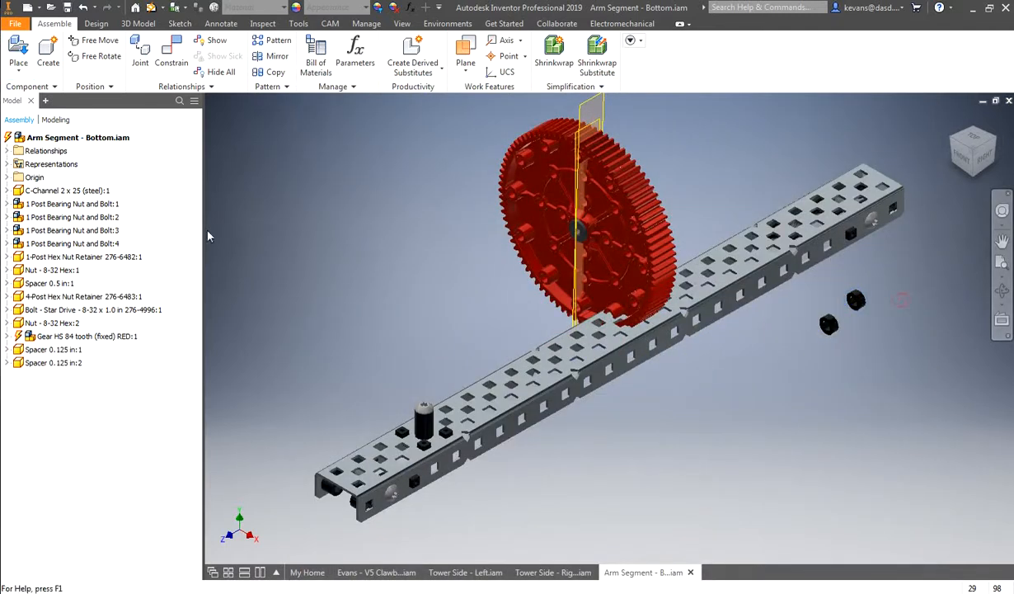
- Place one Bolt - Star Drive - 8-32 x 1.0 in 276-4996.ipt from the Structure folder beside the channel
click(18, 51)
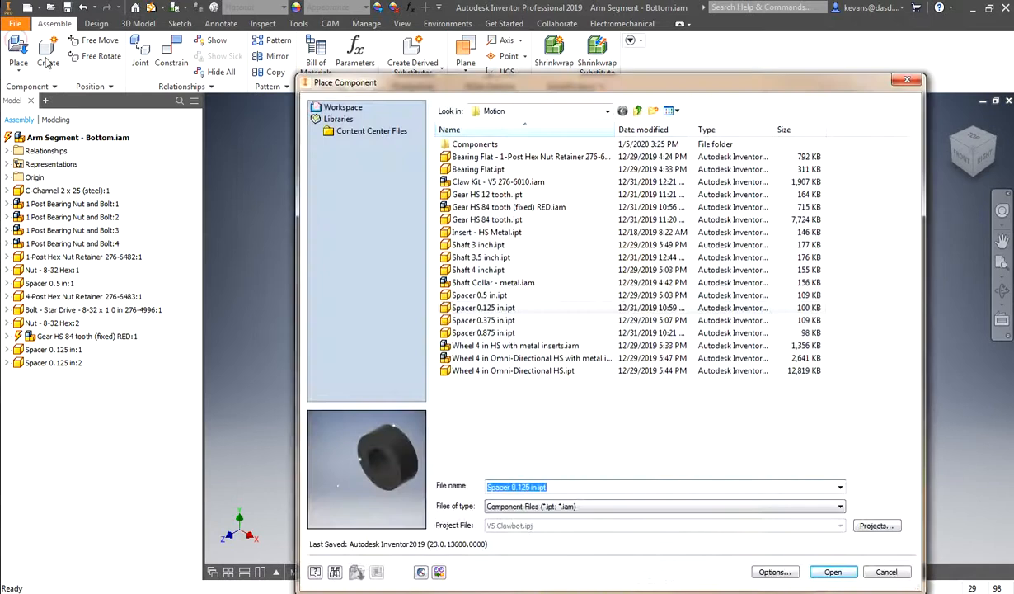
click(638, 111)
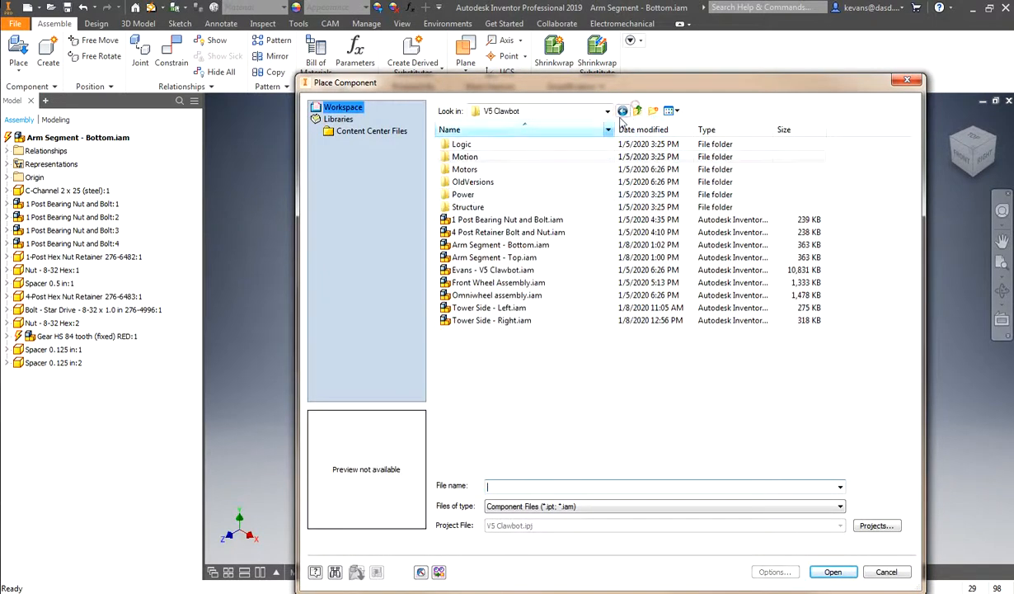
double_click(462, 207)
double_click(531, 189)
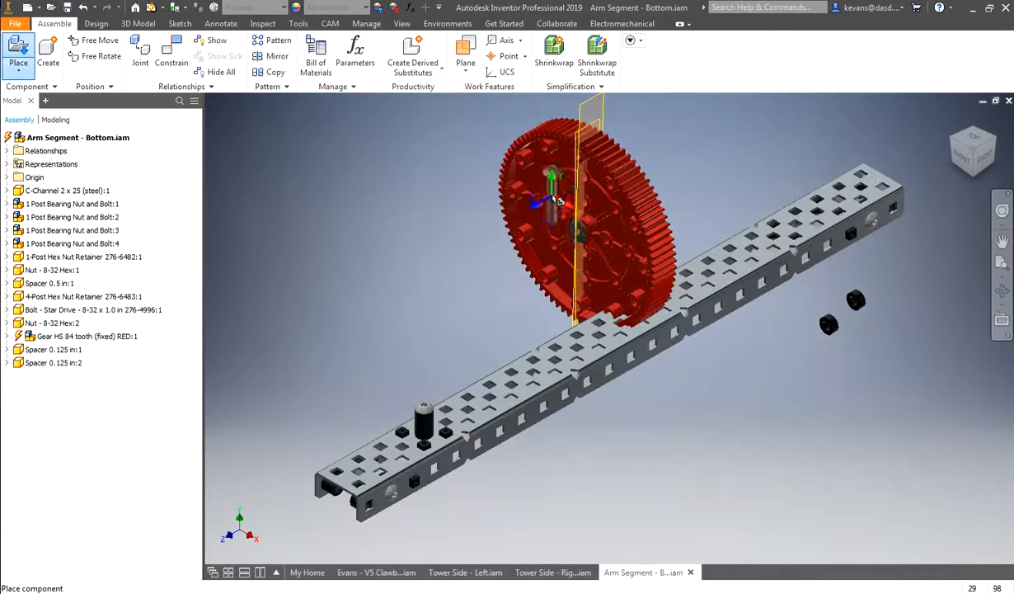
click(767, 369)
right_click(767, 373)
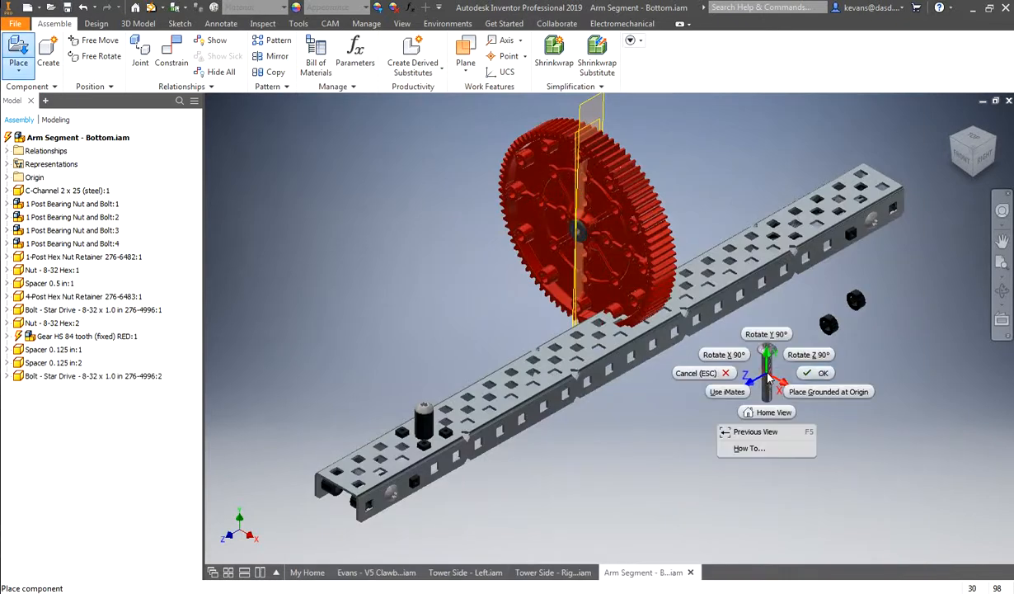
click(821, 375)
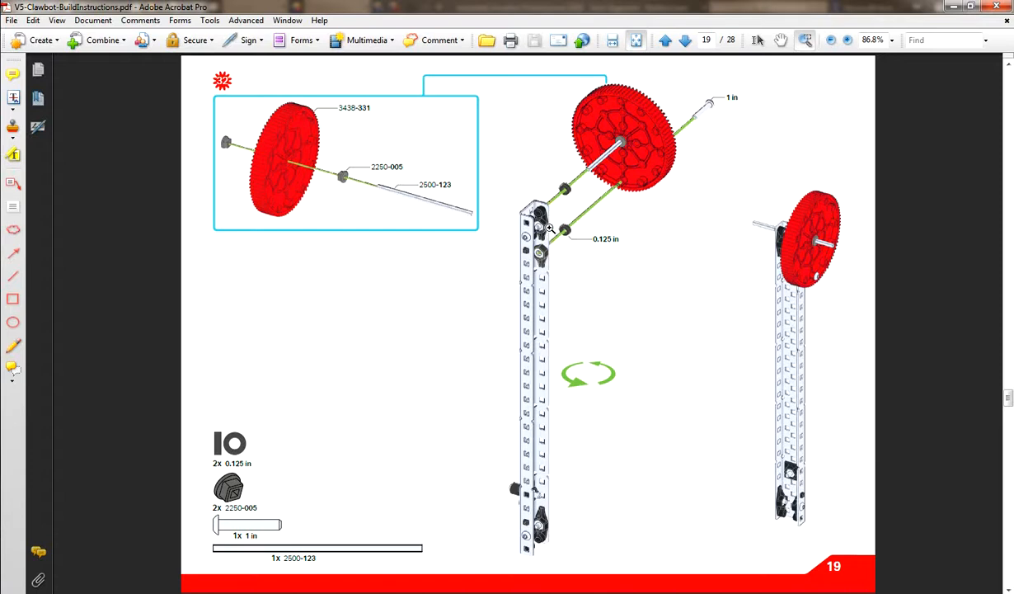
- Move the red 84-tooth gear beside the channel flange, at the end that carries three bearings
drag(416, 72, 728, 311)
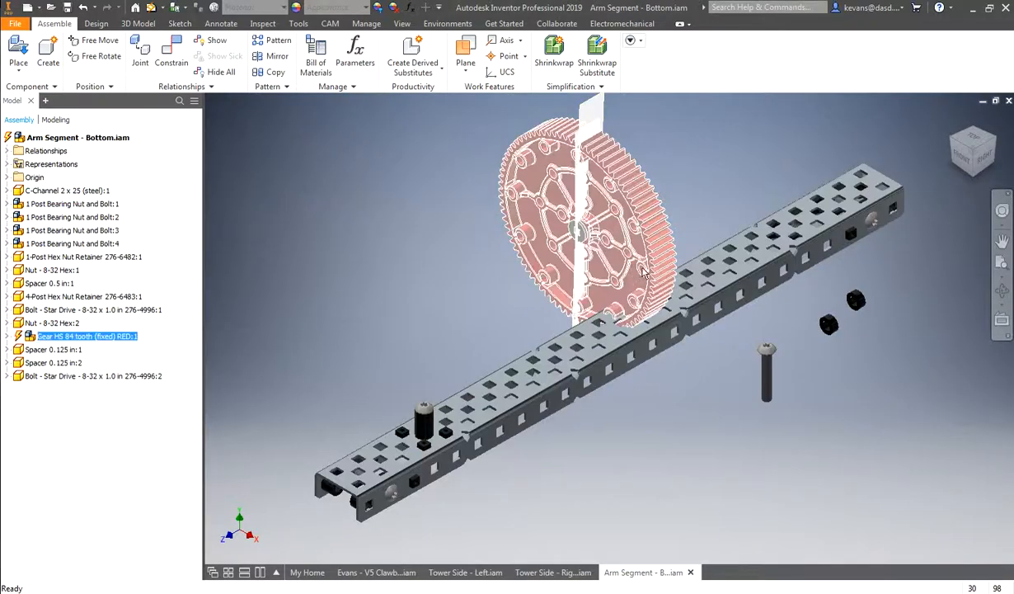
drag(536, 305, 671, 199)
click(948, 262)
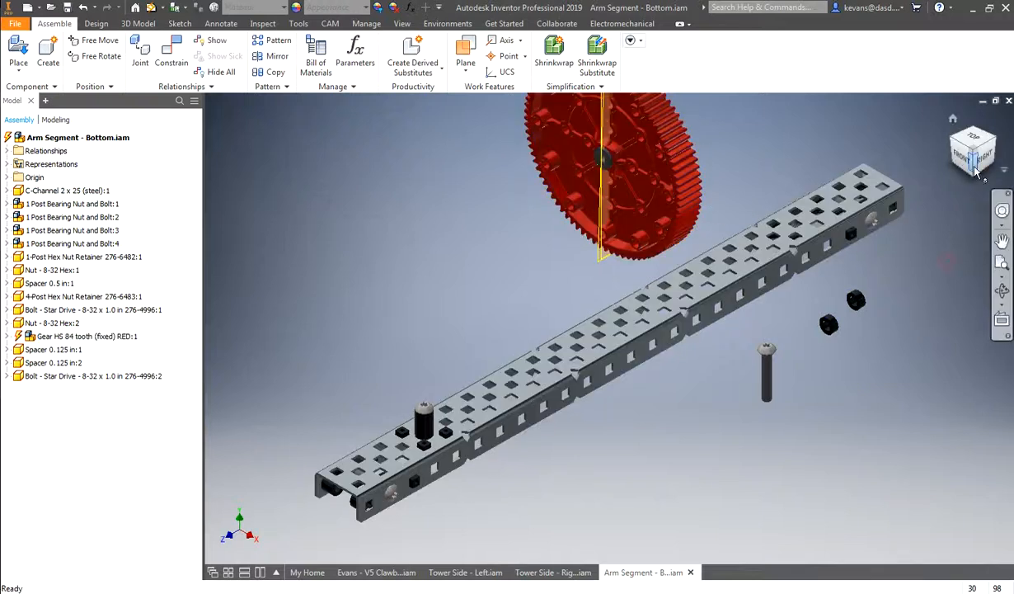
drag(972, 151, 546, 289)
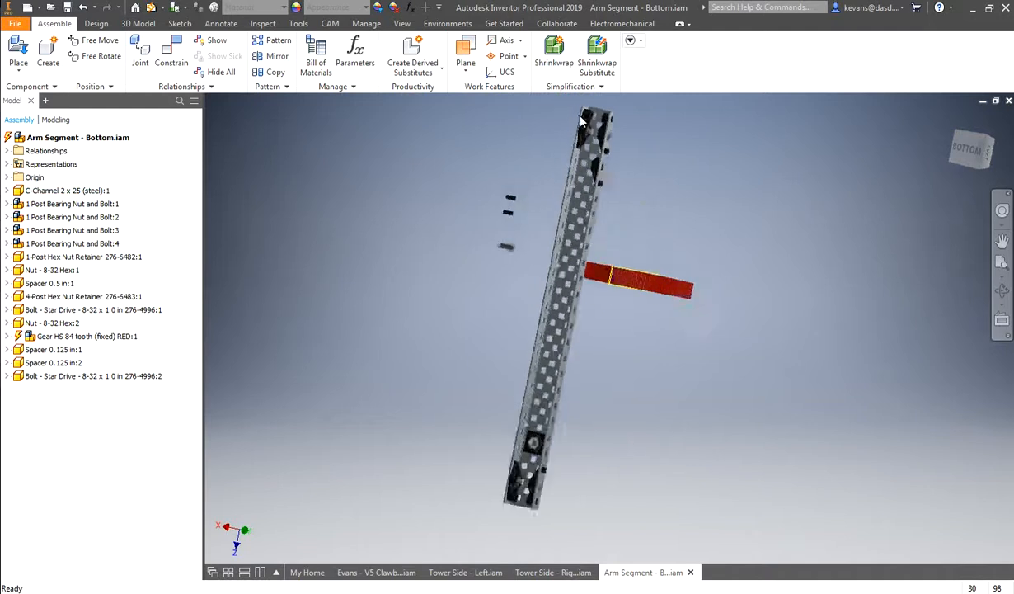
scroll(582, 121, down, 4)
drag(708, 499, 816, 205)
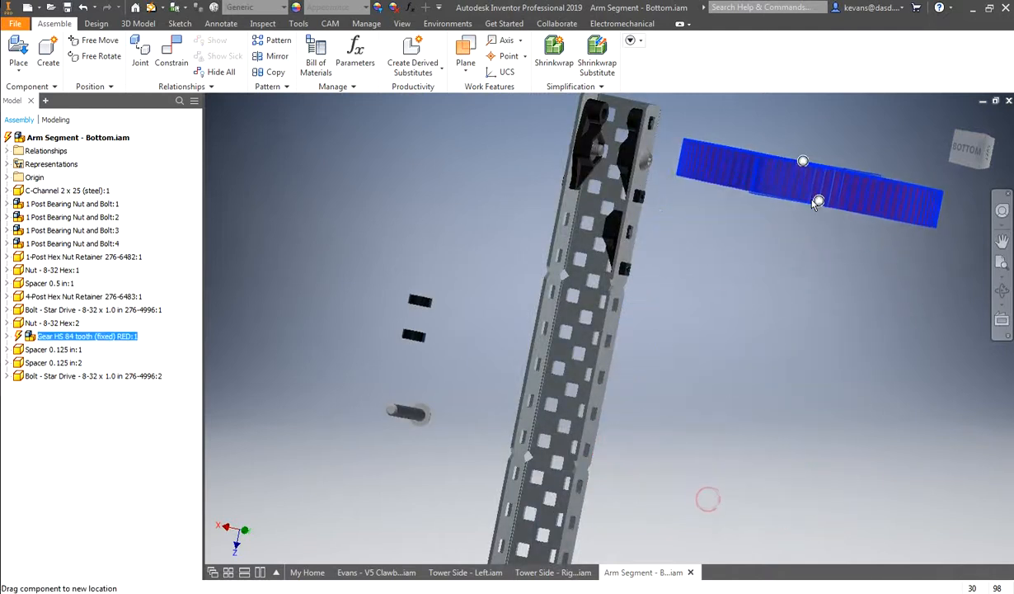
scroll(639, 338, down, 4)
scroll(475, 370, up, 3)
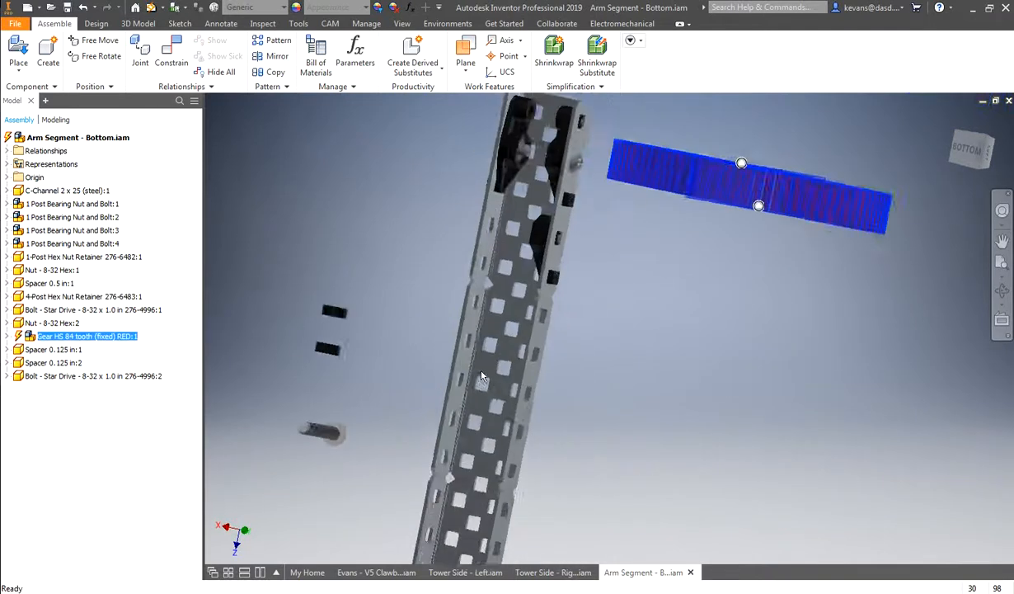
- Bring both 0.125 in spacers next to the gear, outside the flange at the three-bearing end
scroll(482, 375, up, 2)
drag(370, 327, 587, 165)
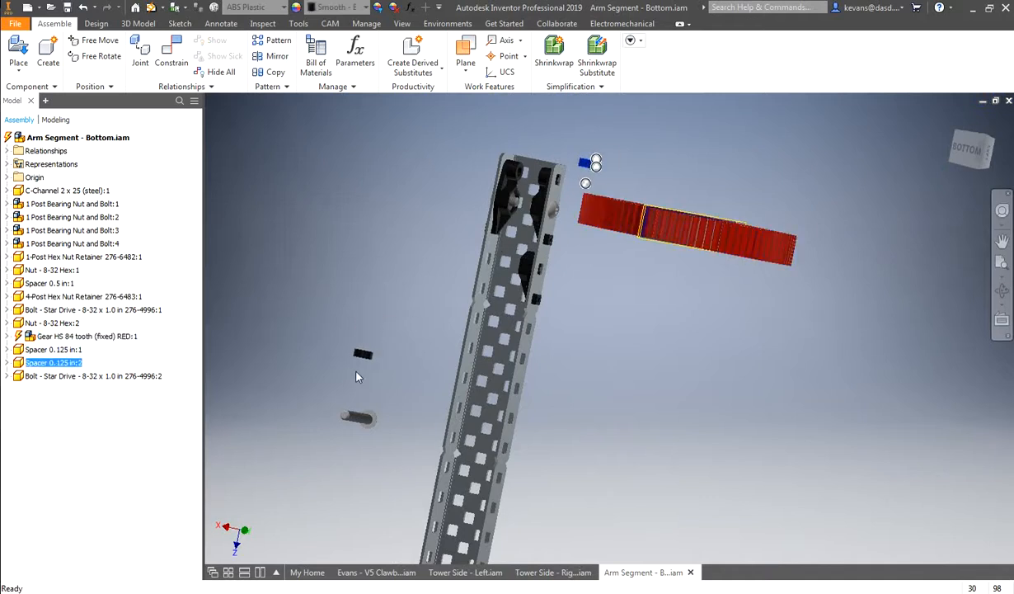
drag(362, 354, 584, 249)
- Insert the two 0.125 in spacers against the flange's outer face, one at the inner bearing's middle hole and one at the end hole
scroll(537, 185, down, 3)
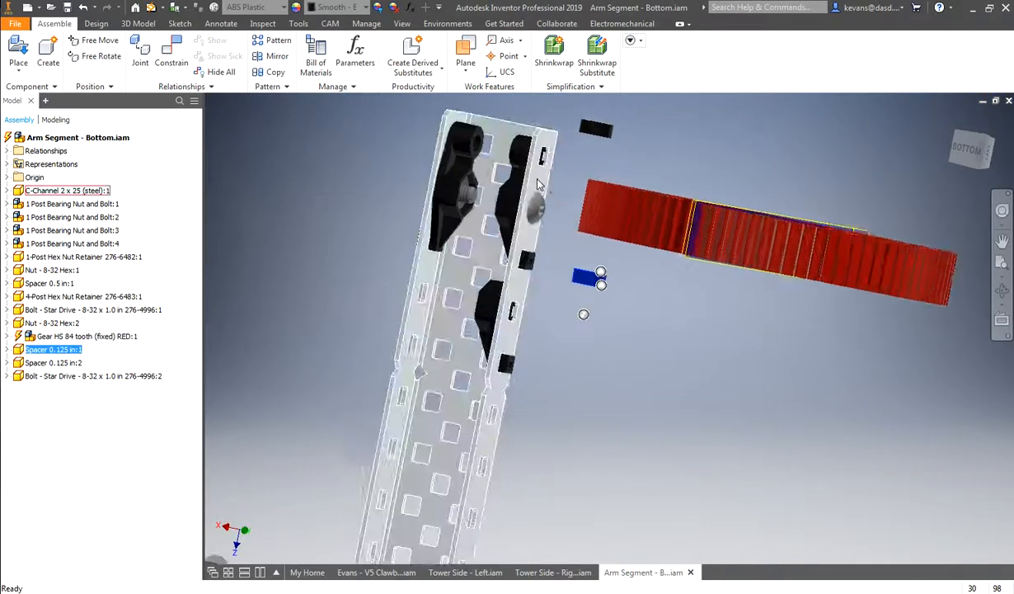
scroll(537, 185, down, 3)
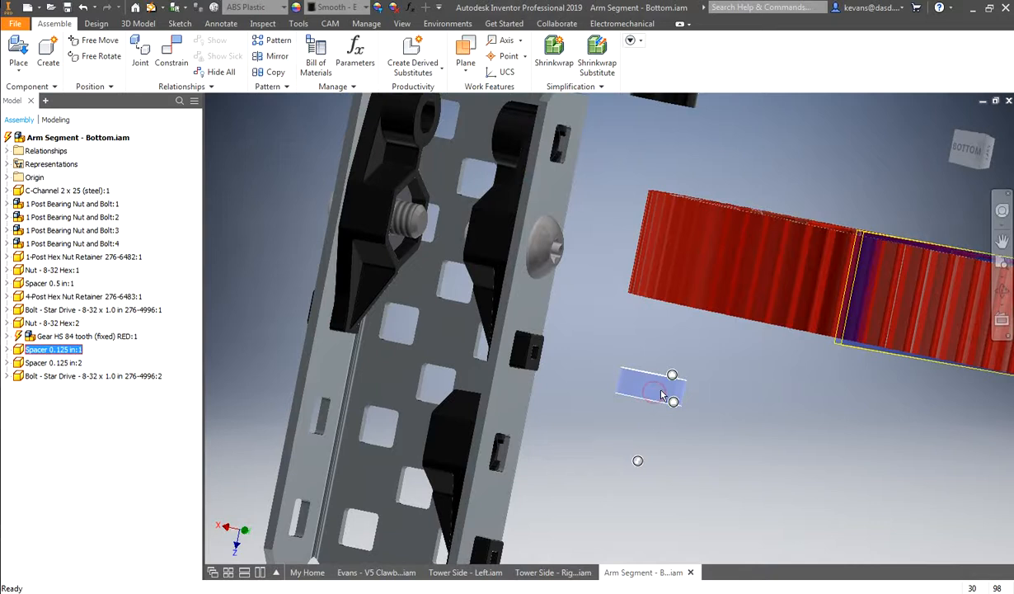
scroll(553, 421, up, 2)
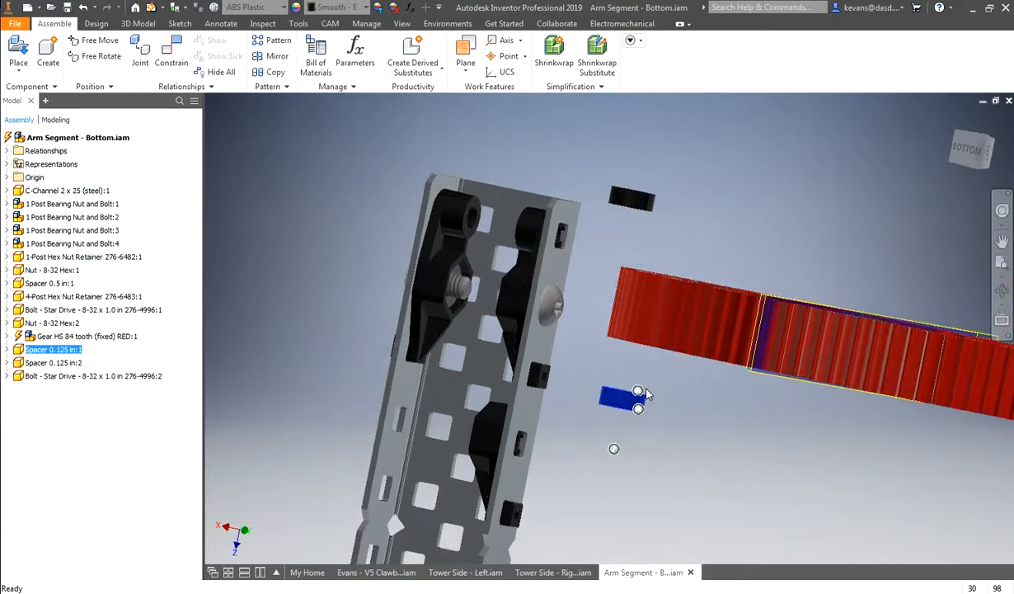
key(c)
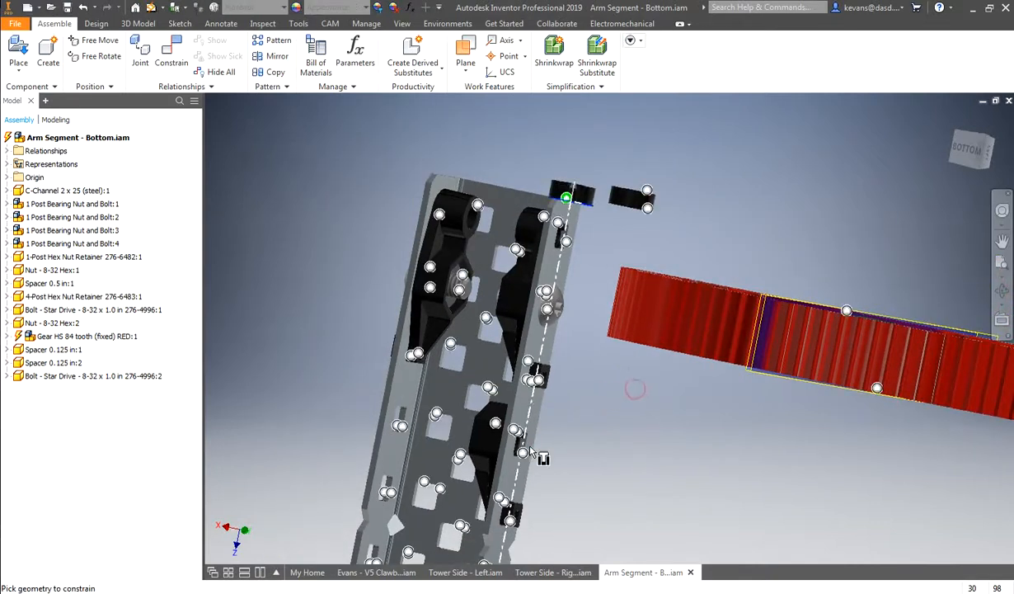
key(Escape)
click(636, 208)
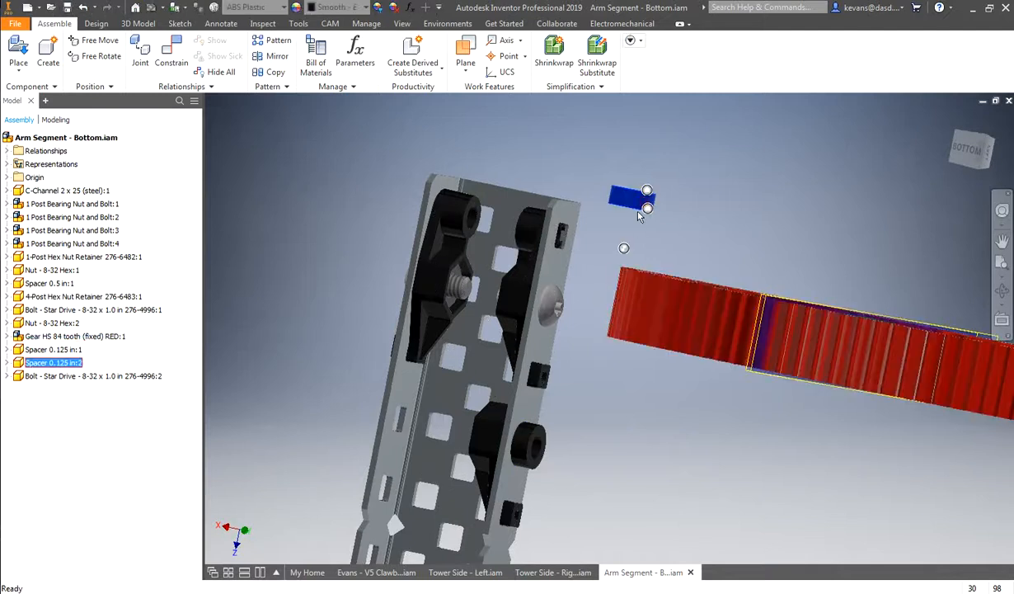
alt+drag(647, 208, 564, 240)
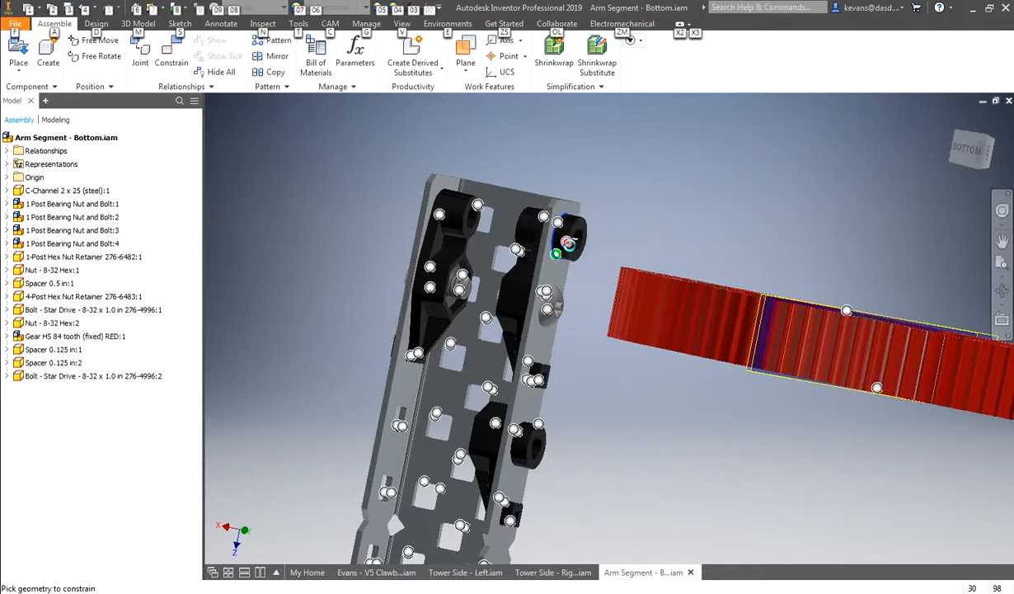
- Insert the red gear's center hub against the outer end of the spacer at the channel's end hole
drag(675, 326, 639, 183)
drag(972, 150, 969, 130)
click(849, 232)
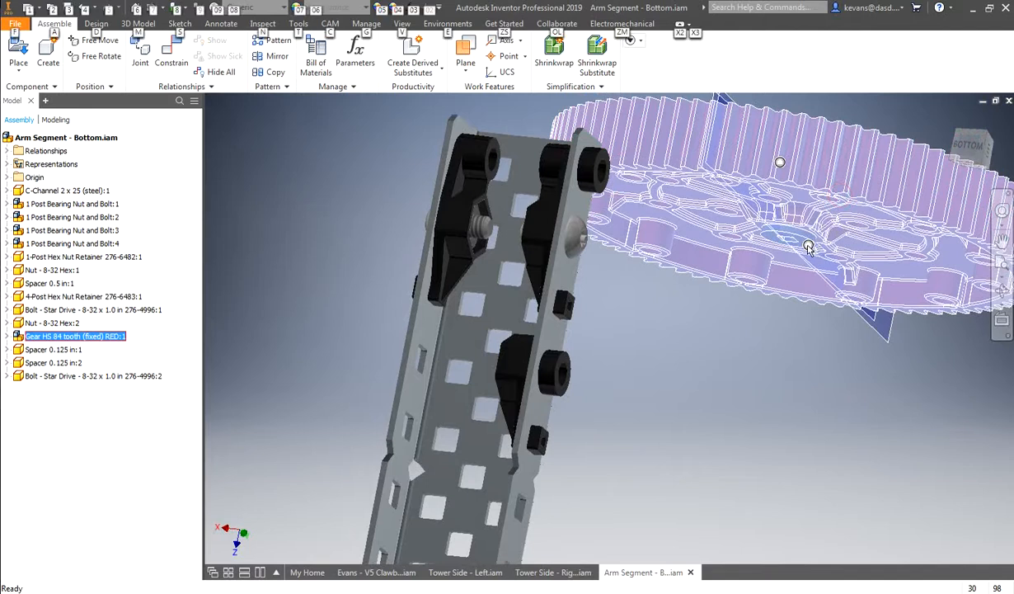
key(c)
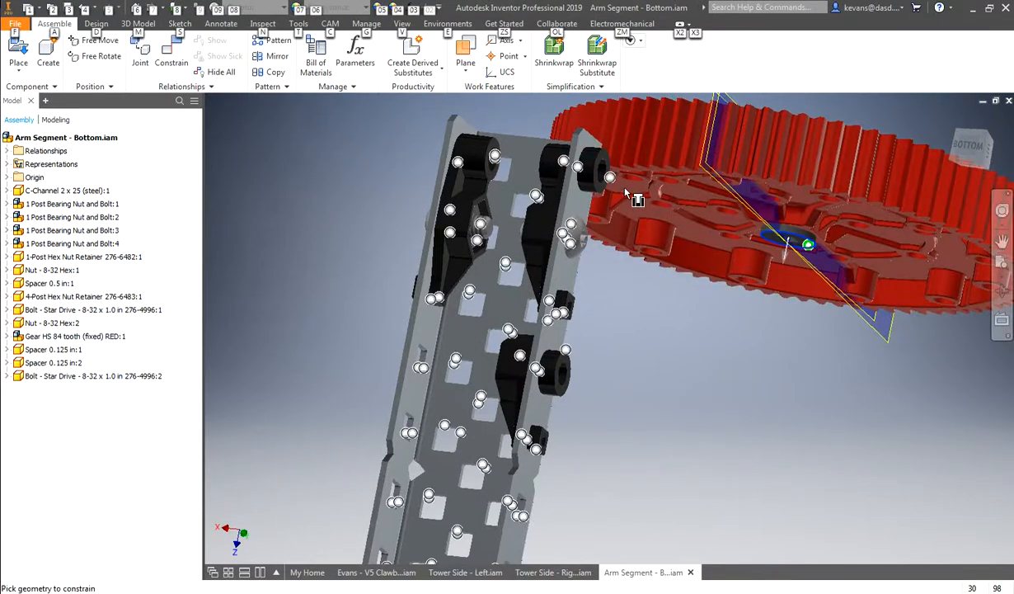
click(611, 183)
alt+drag(612, 182, 611, 183)
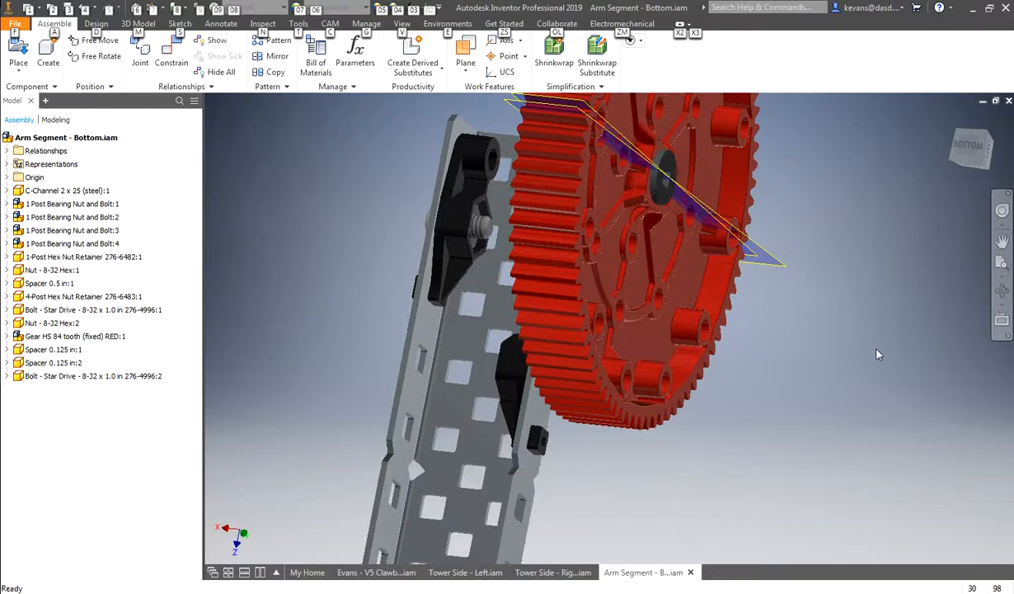
click(878, 353)
- Turn the red 84-tooth gear about its hub to bring an outer mounting hole near the 1-post hex nut retainer
drag(624, 340, 676, 239)
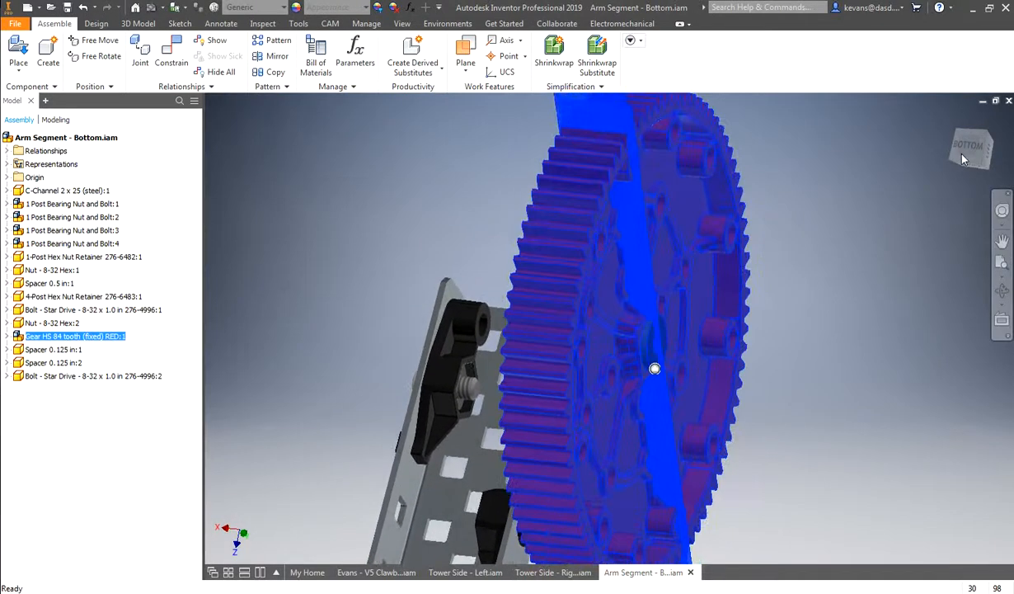
drag(981, 155, 924, 121)
scroll(780, 205, up, 3)
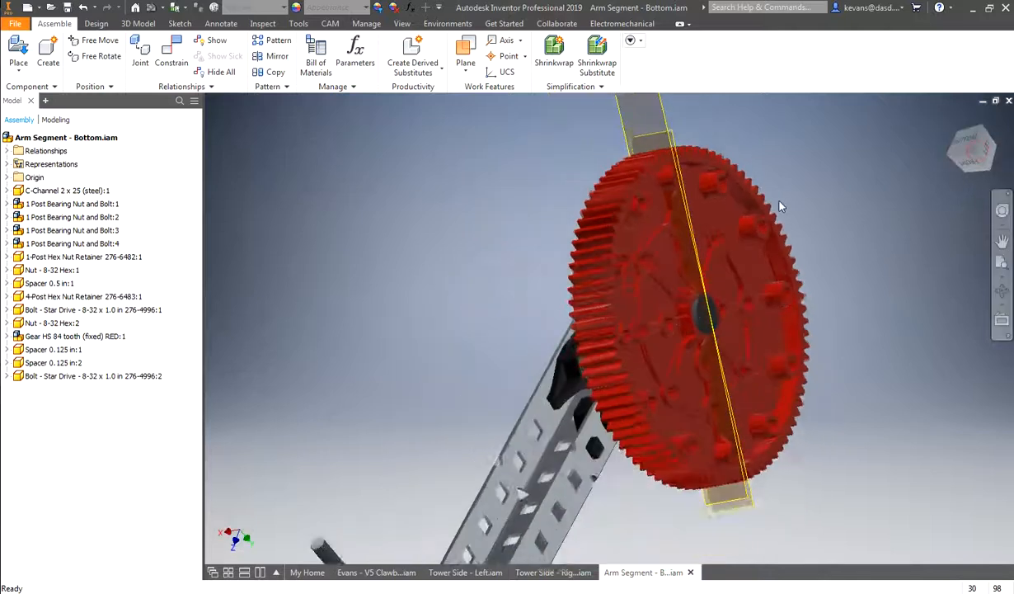
scroll(693, 410, down, 5)
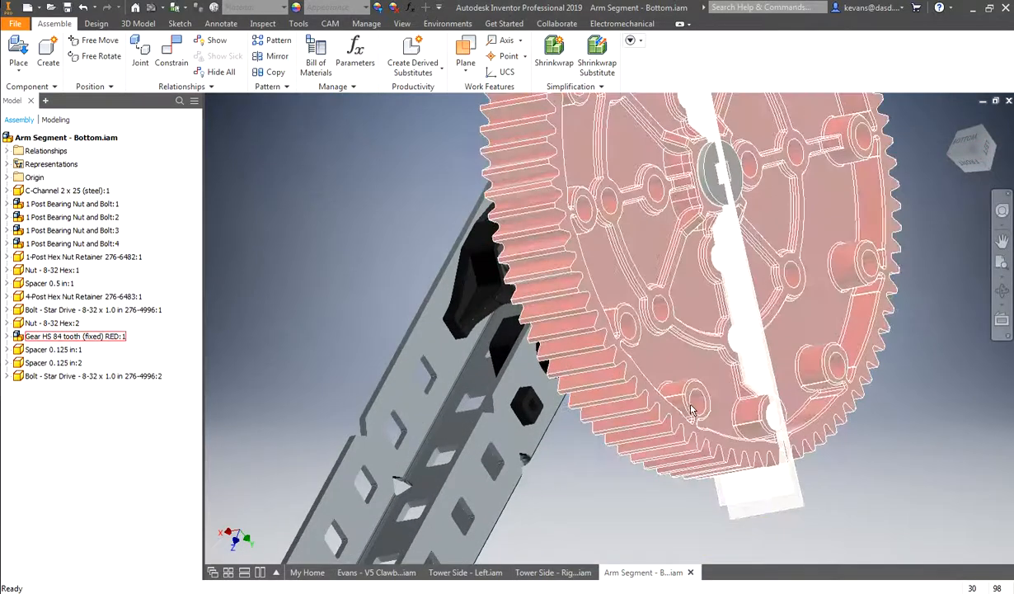
scroll(664, 388, down, 3)
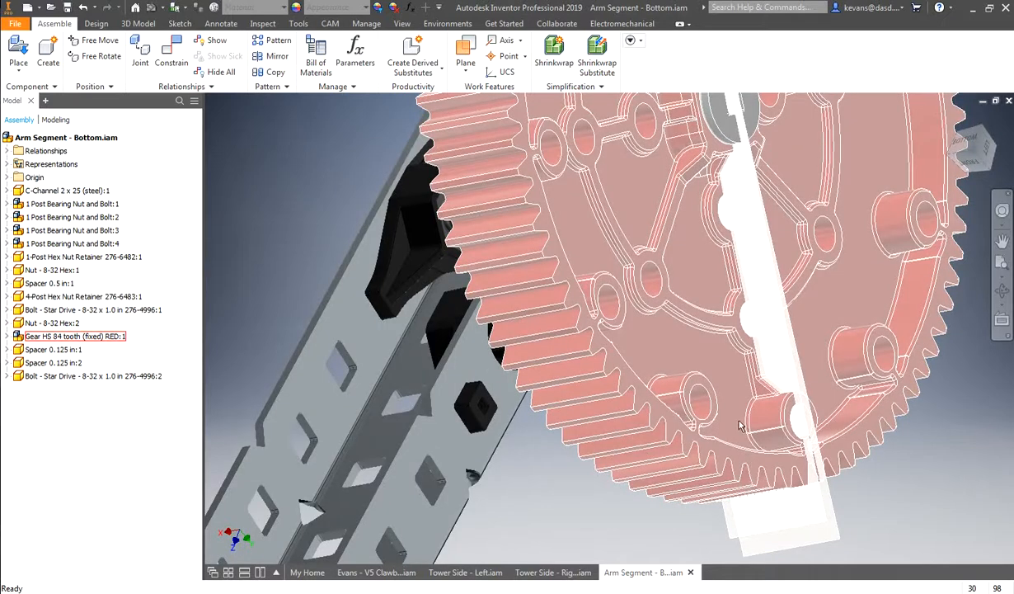
scroll(611, 300, up, 3)
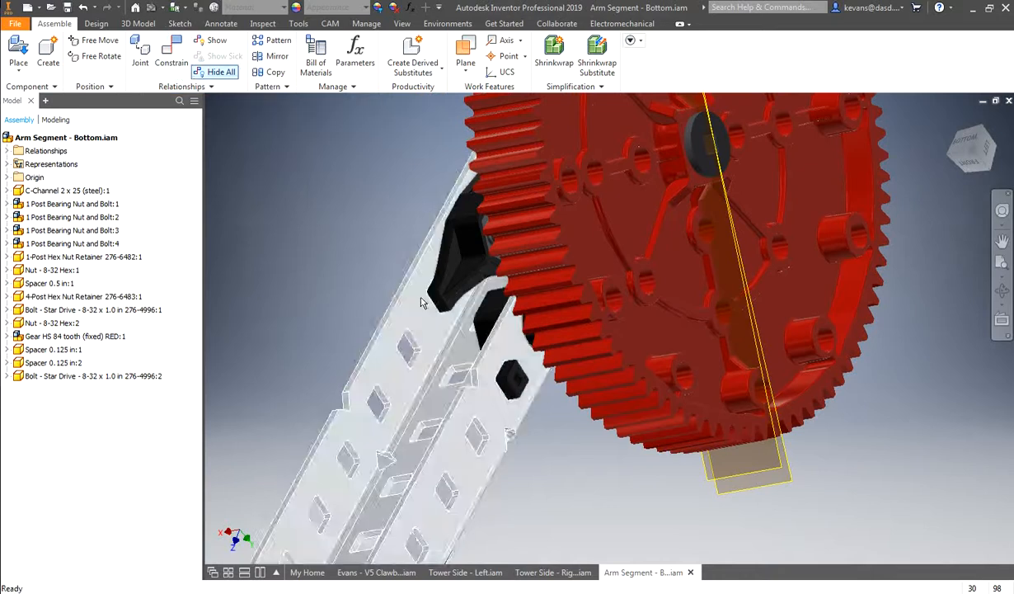
scroll(881, 348, up, 2)
scroll(831, 371, up, 1)
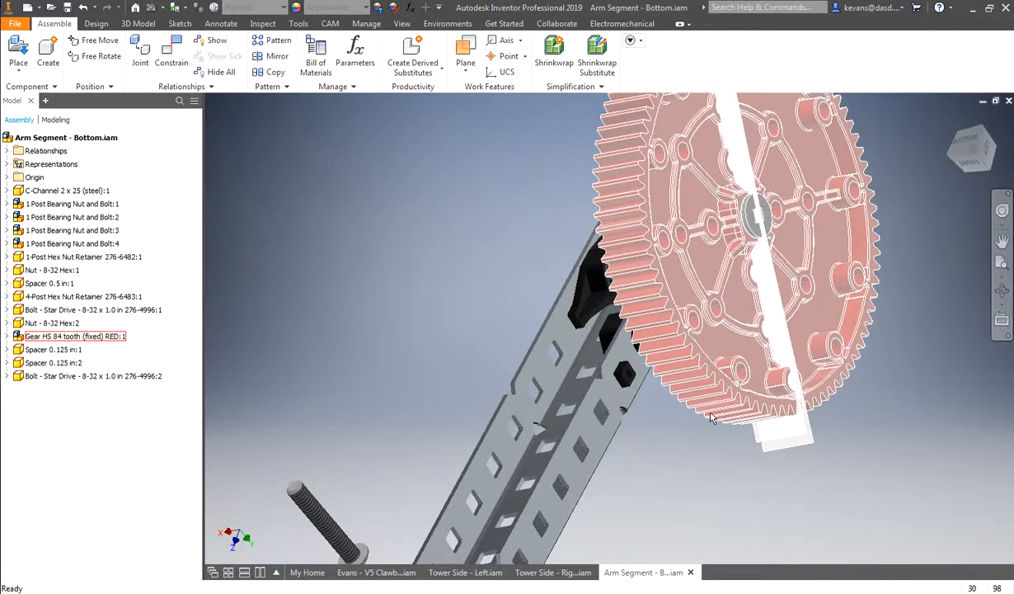
scroll(755, 374, down, 3)
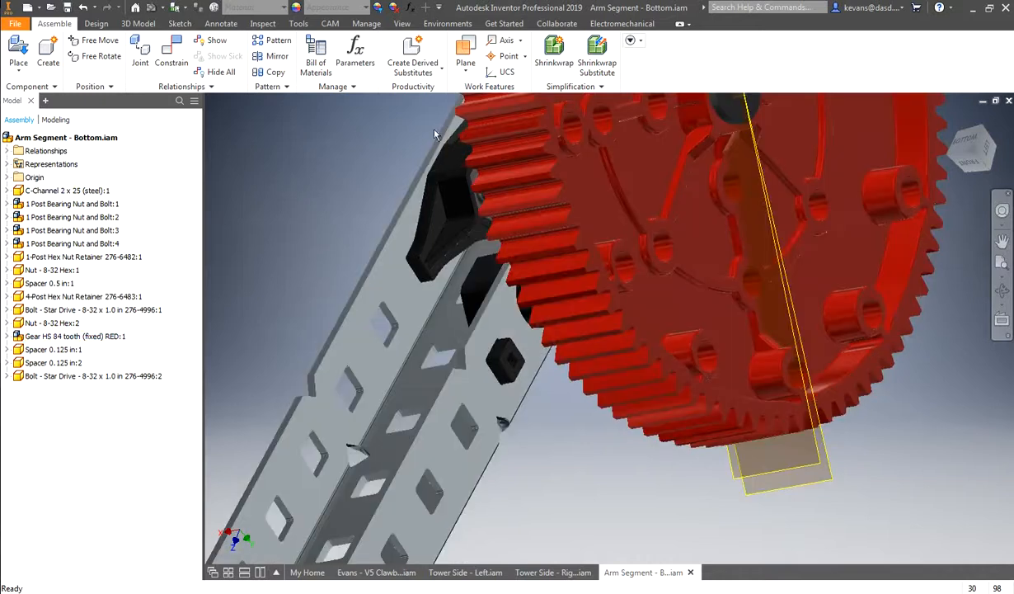
- Mate the axis of the gear's outer mounting hole to the axis of the hex nut in the 1-post retainer with 0 in offset
click(173, 62)
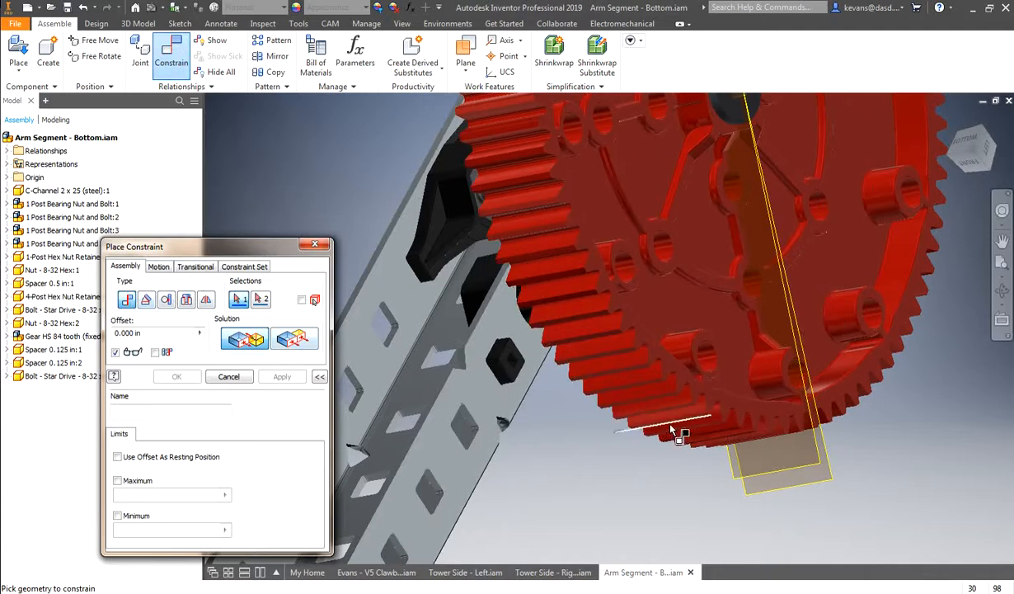
scroll(660, 371, up, 5)
scroll(708, 363, up, 2)
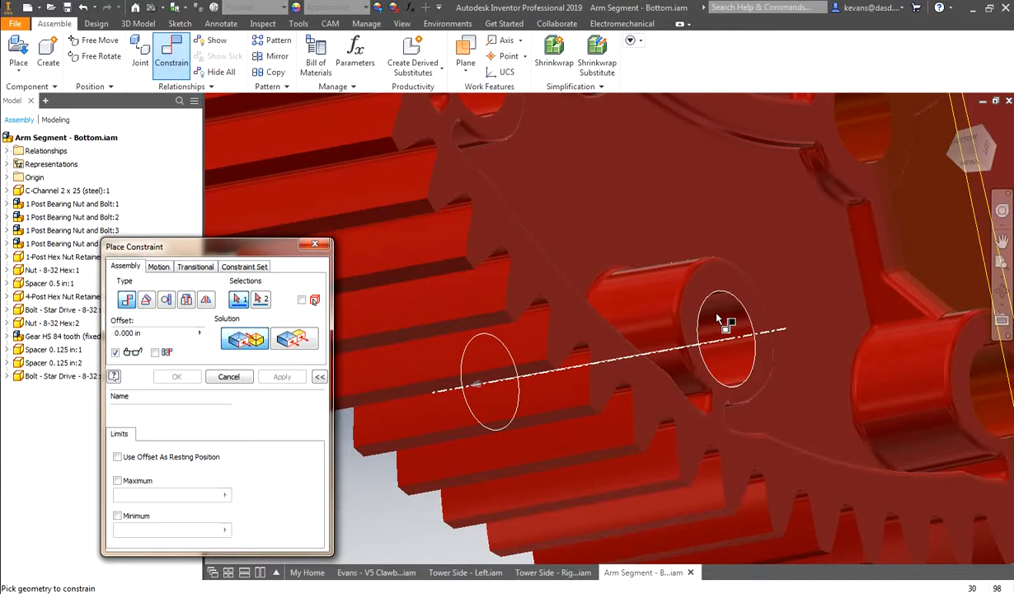
mouse_move(717, 322)
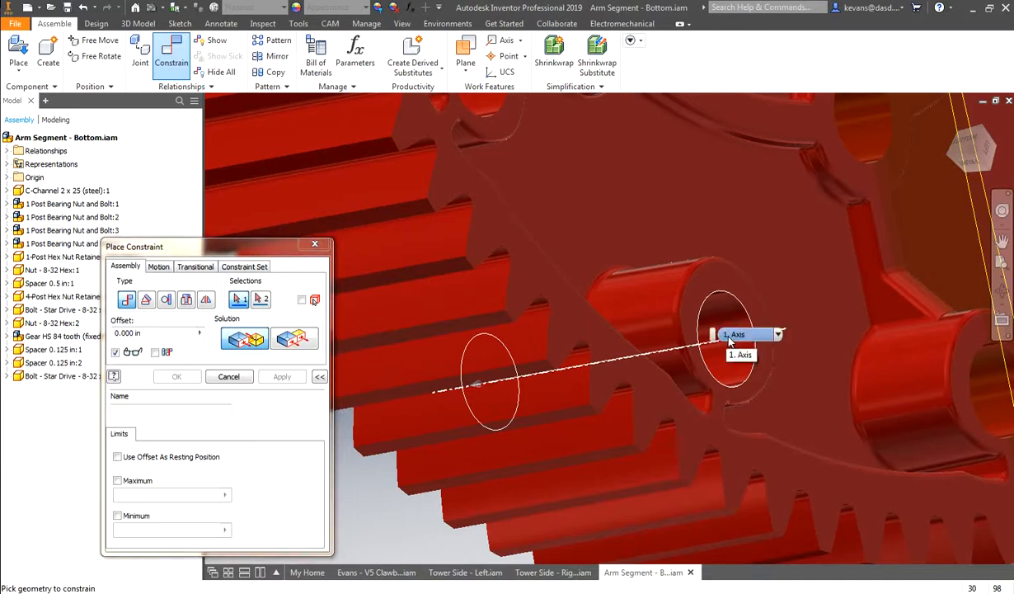
click(729, 342)
scroll(881, 227, down, 5)
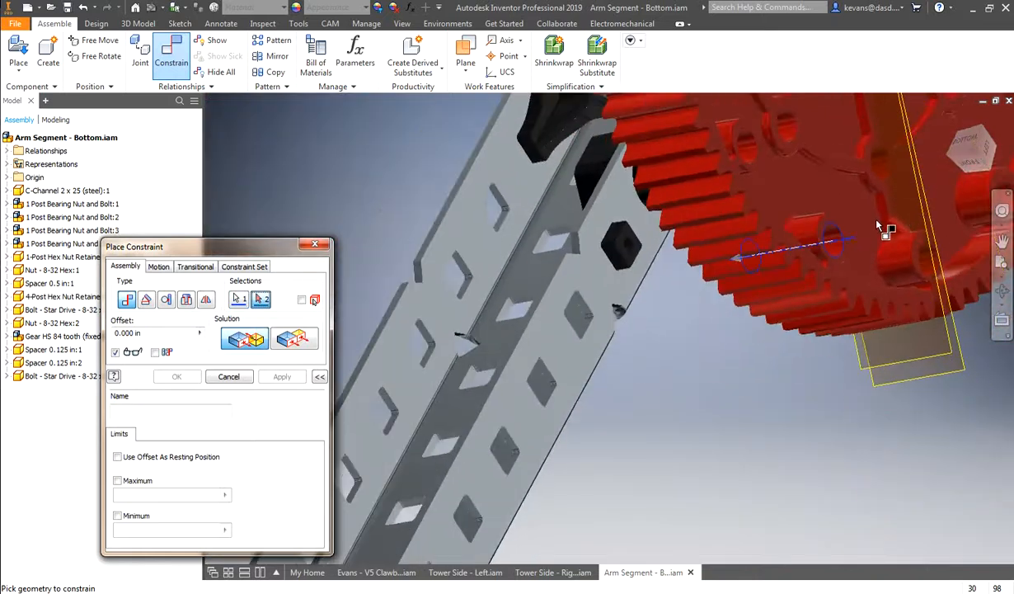
drag(964, 152, 461, 182)
scroll(647, 253, down, 5)
scroll(408, 222, up, 5)
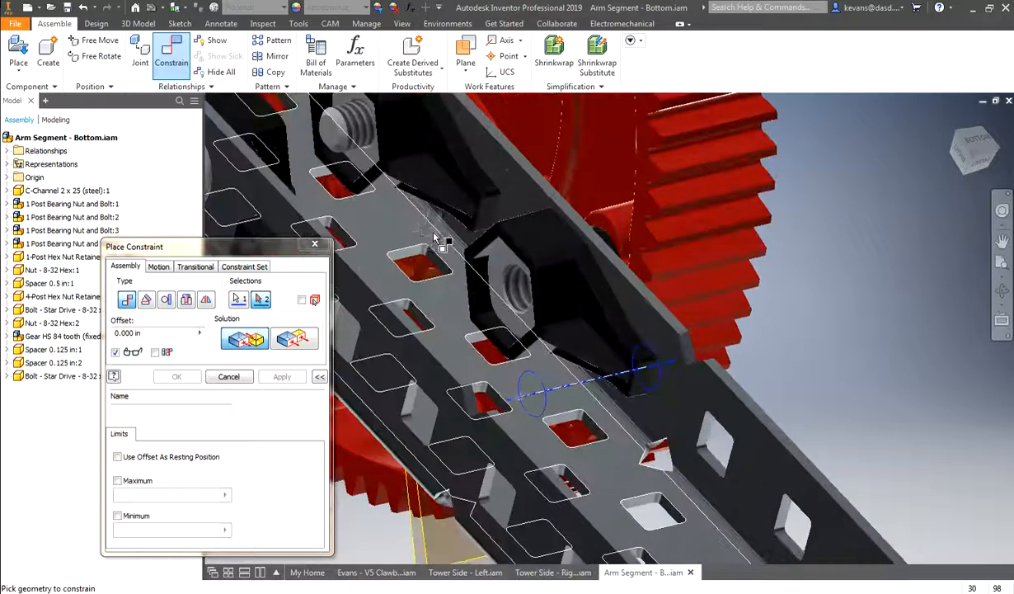
scroll(435, 237, up, 5)
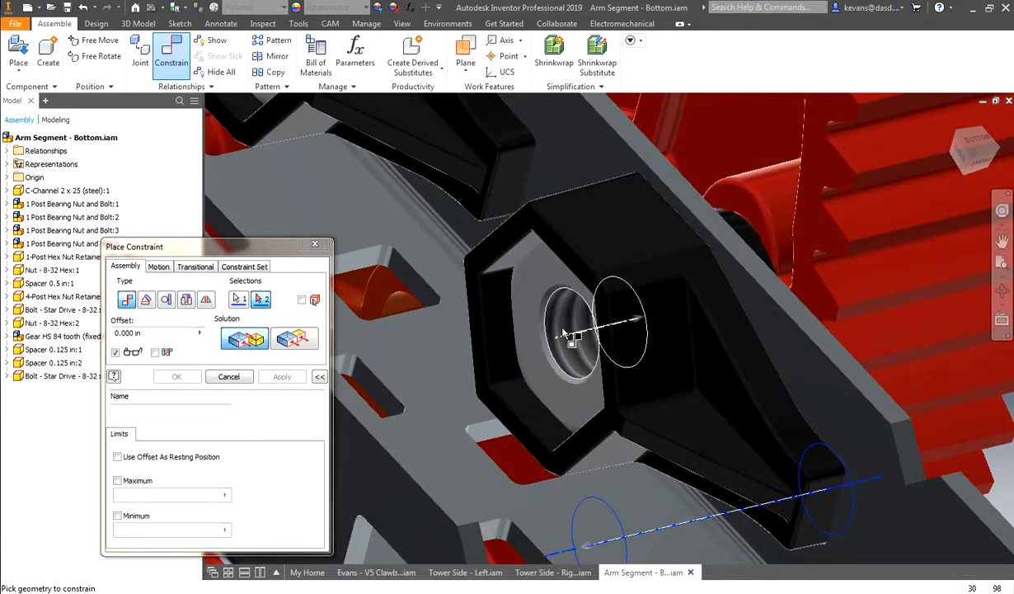
click(584, 350)
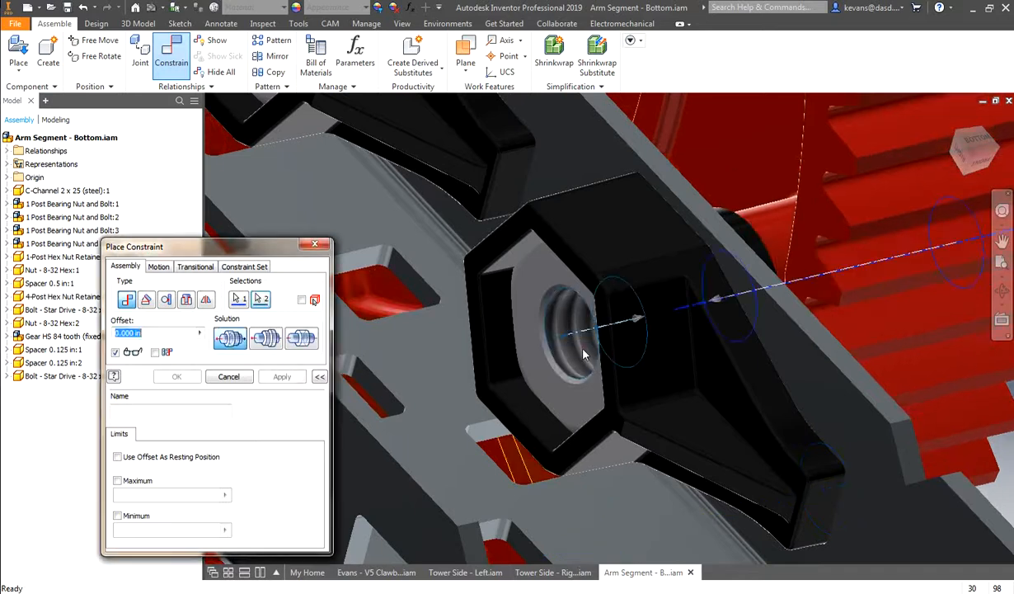
scroll(538, 346, down, 3)
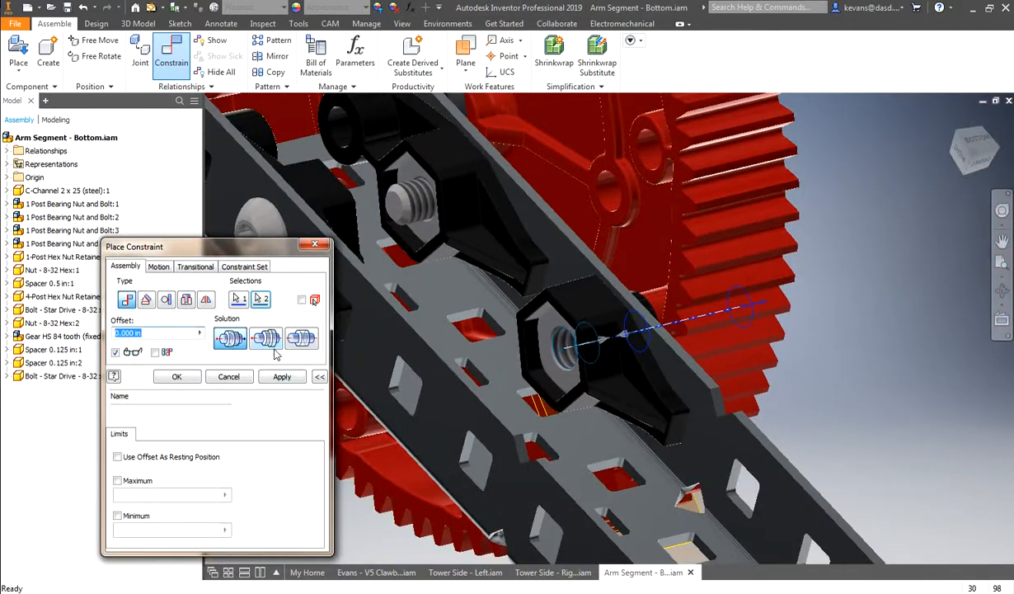
click(186, 379)
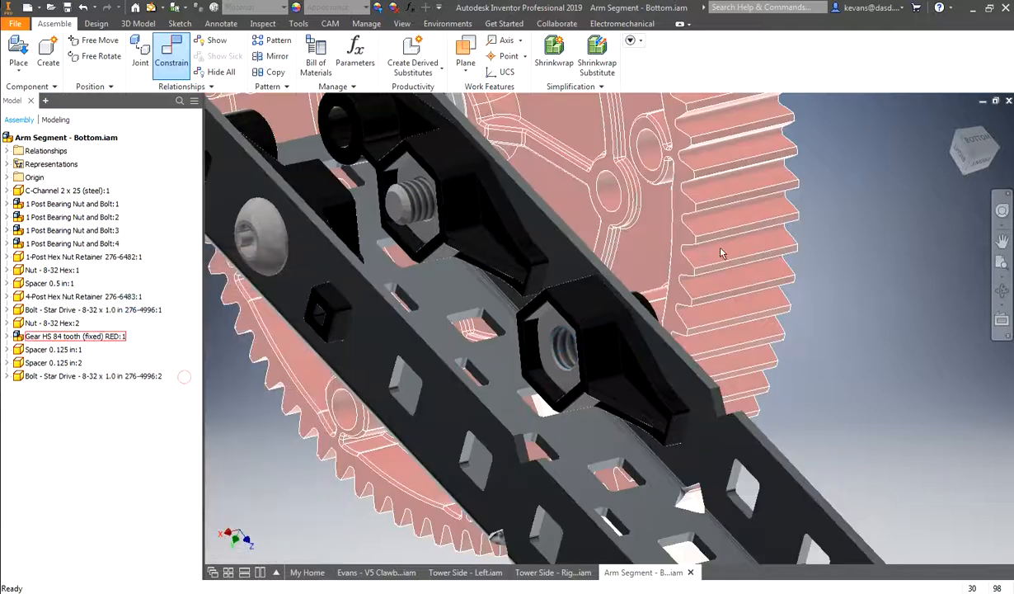
mouse_move(722, 248)
mouse_down()
mouse_move(721, 240)
mouse_move(737, 267)
mouse_move(748, 243)
mouse_move(741, 249)
mouse_up()
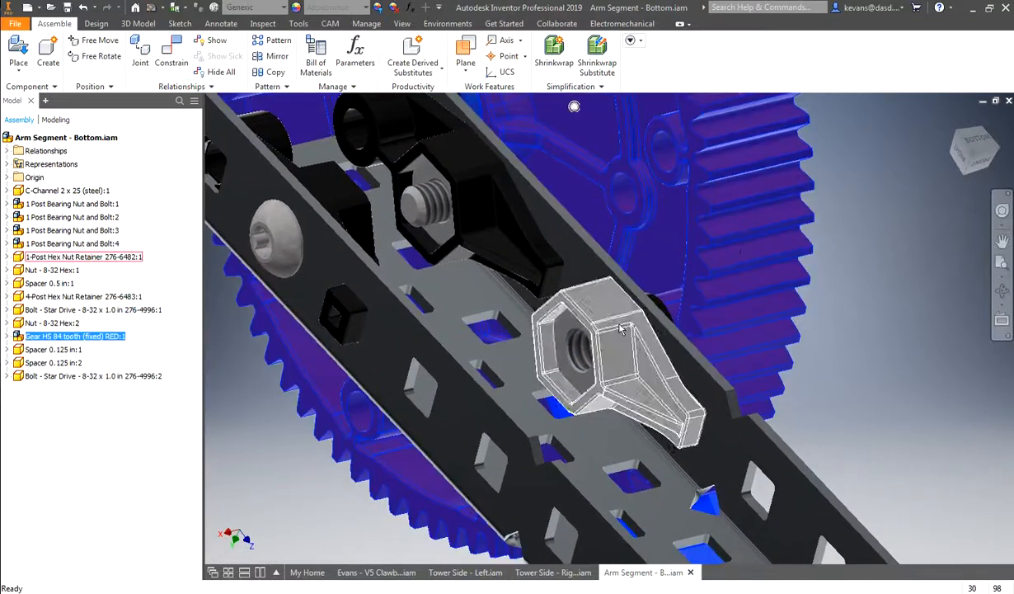
- Move the loose 1.0 in star drive bolt to the outer side of the gear, near its outer mounting holes
scroll(584, 338, down, 5)
click(520, 466)
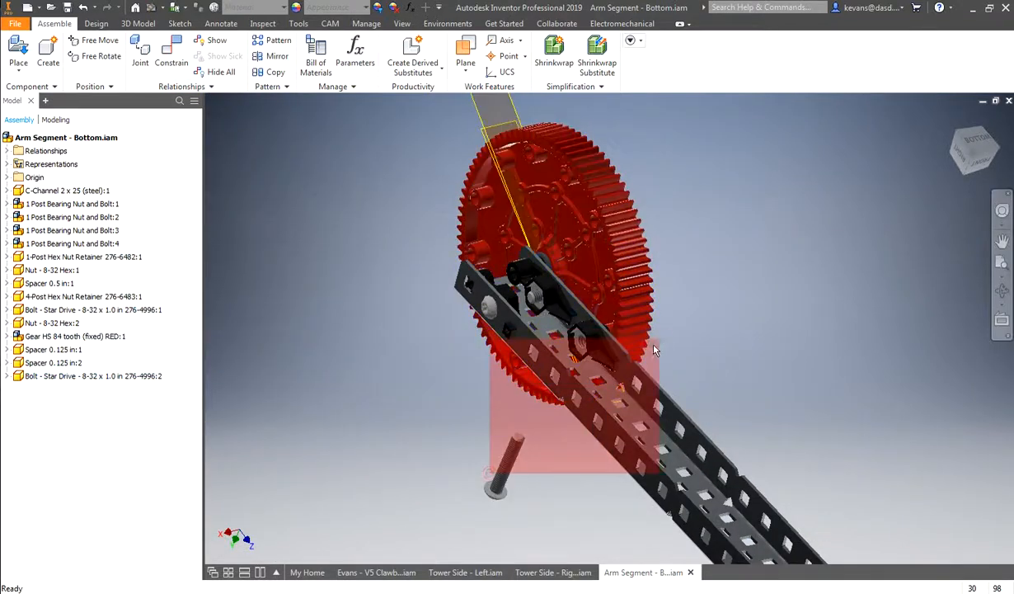
drag(512, 460, 664, 306)
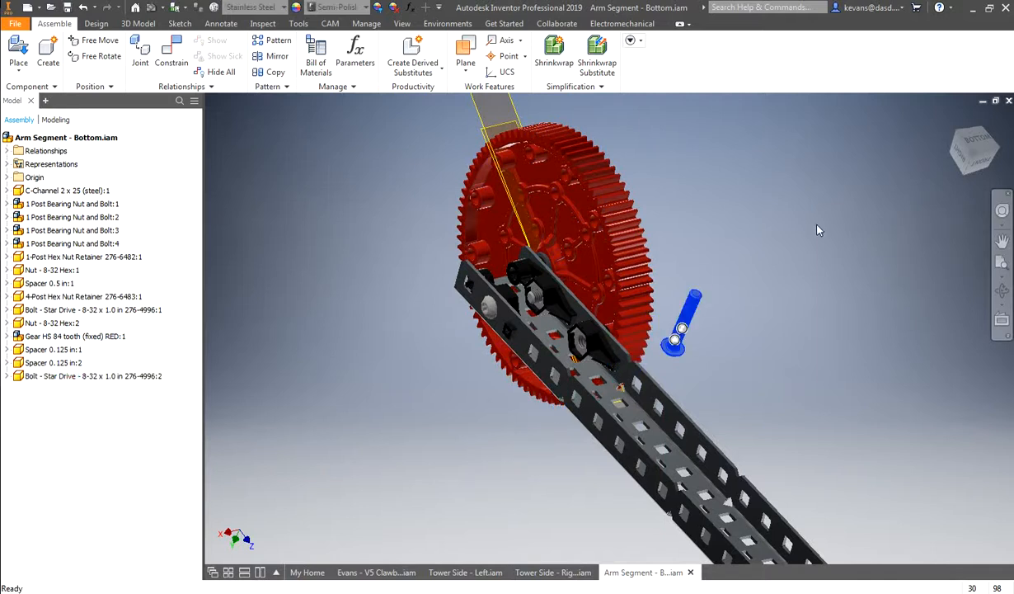
click(995, 150)
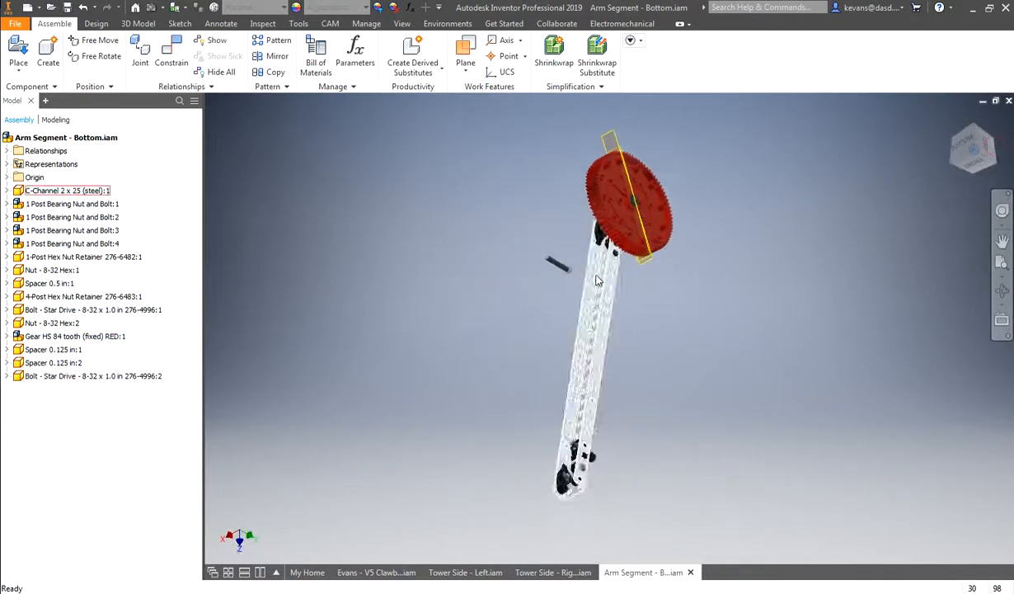
scroll(597, 279, up, 4)
drag(525, 284, 758, 276)
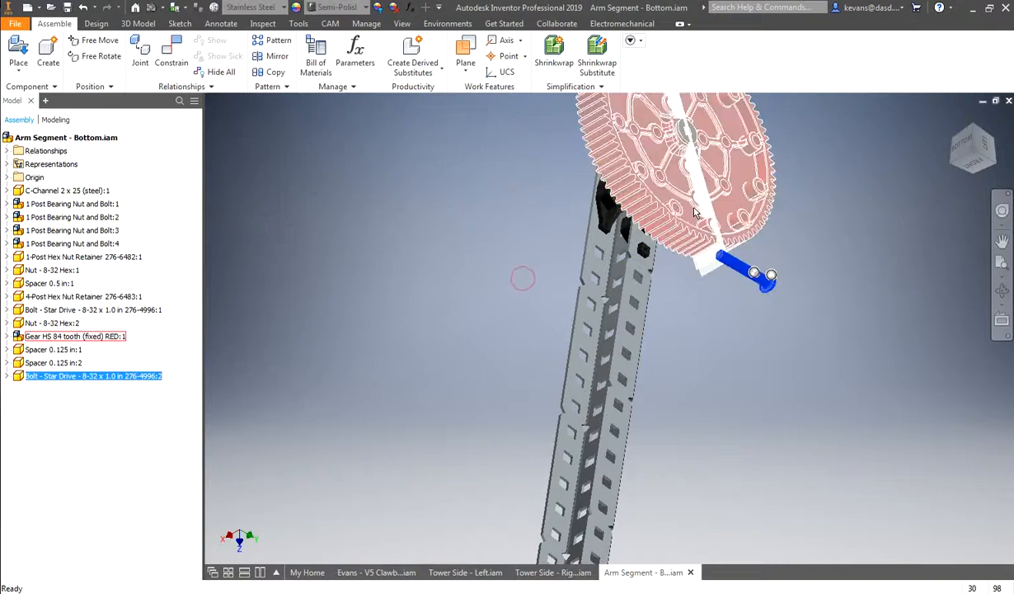
- Insert the 1.0 in star drive bolt's head against the outer end of the gear mounting hole aligned with the retainer nut
scroll(683, 221, up, 4)
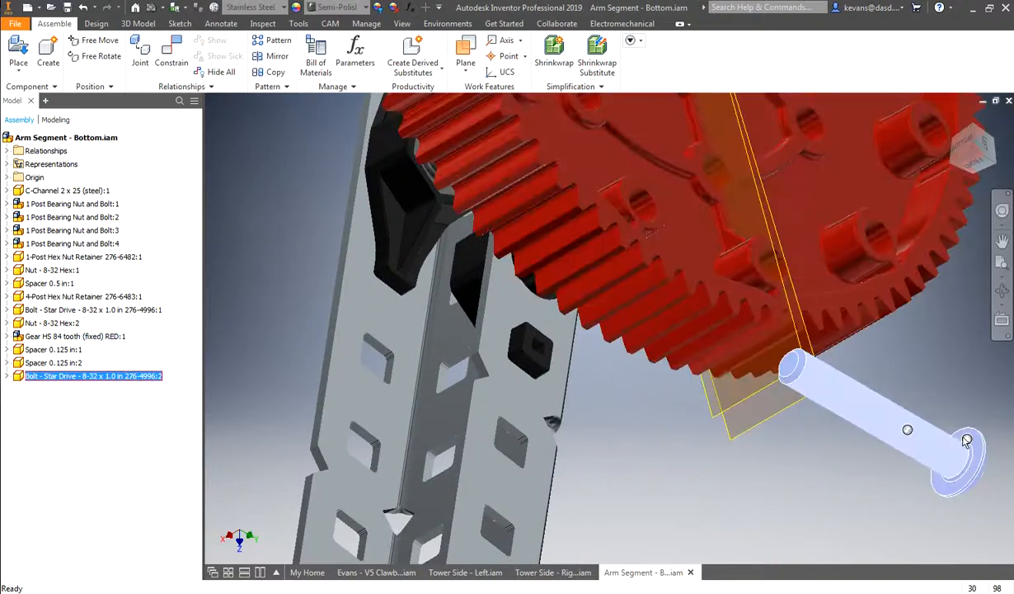
key(alt)
mouse_move(967, 439)
alt+mouse_down()
mouse_move(929, 425)
mouse_move(807, 313)
mouse_move(687, 239)
mouse_move(615, 165)
mouse_move(602, 198)
mouse_move(637, 210)
mouse_move(638, 159)
mouse_move(624, 148)
mouse_move(649, 180)
mouse_move(662, 230)
alt+mouse_up()
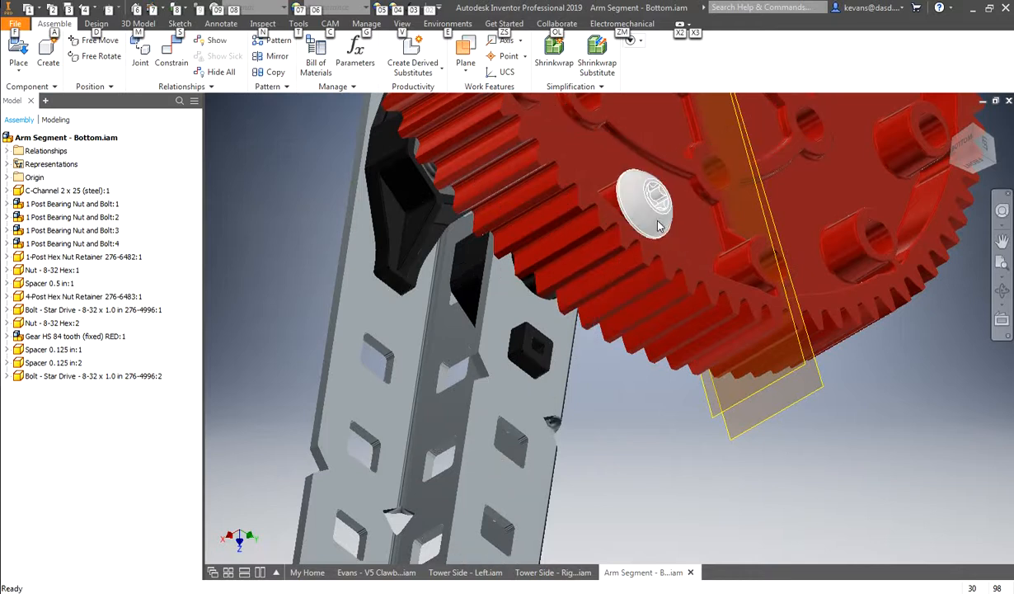
click(670, 239)
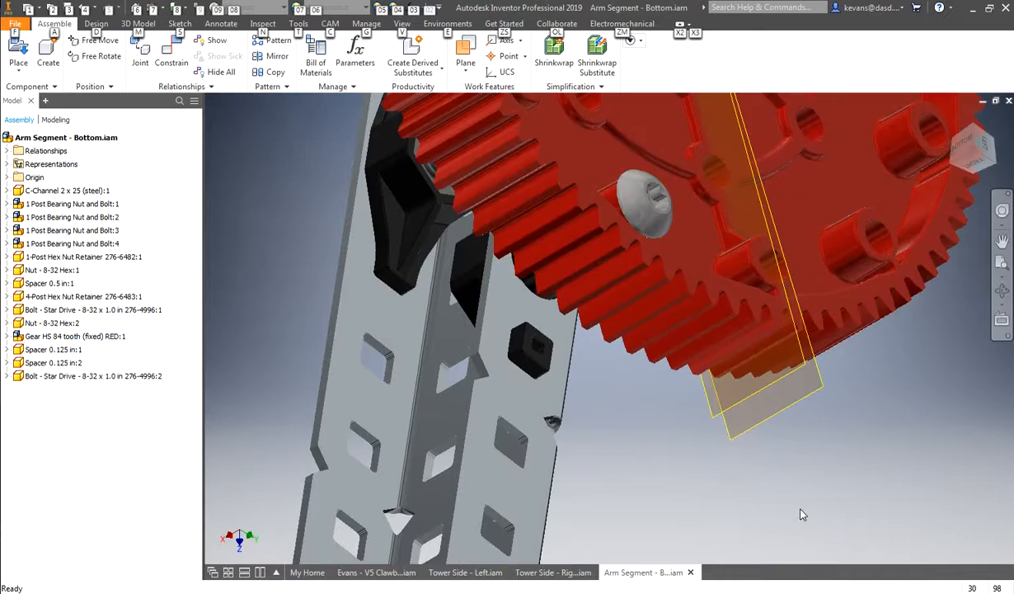
click(786, 482)
- Return the arm segment to the home view and save the assembly
click(971, 161)
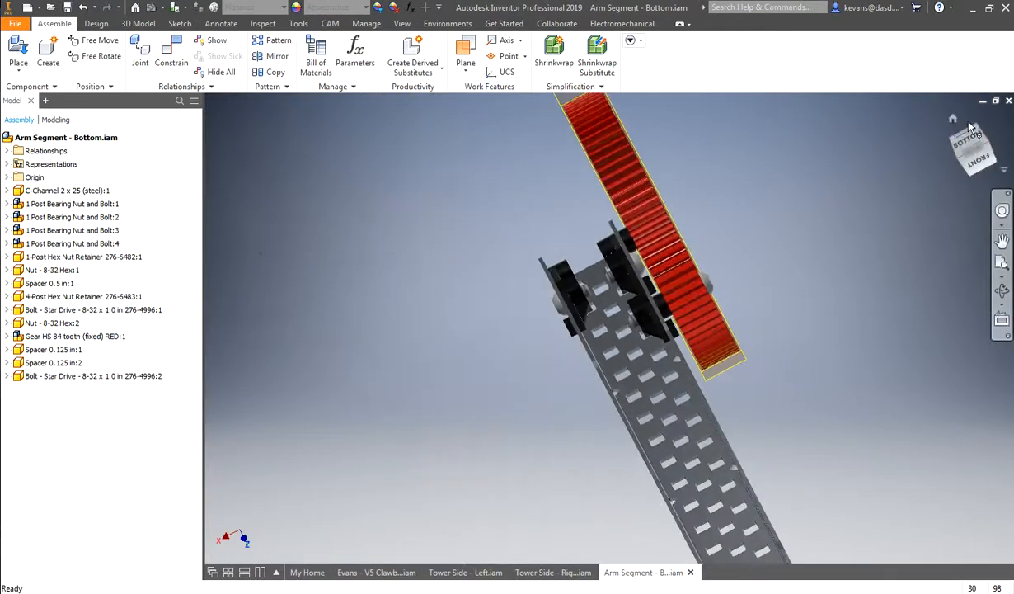
click(953, 118)
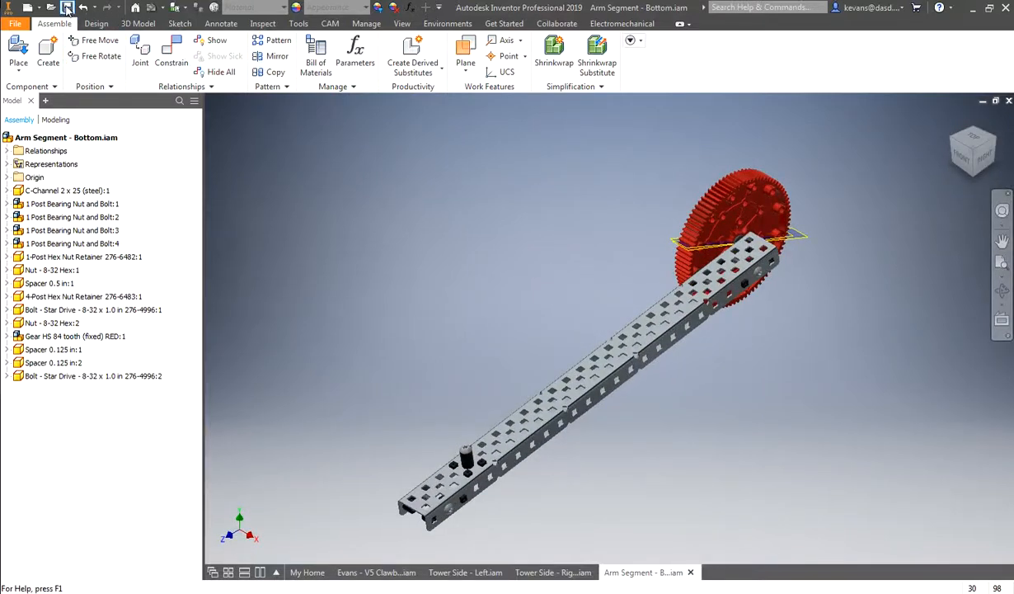
click(67, 9)
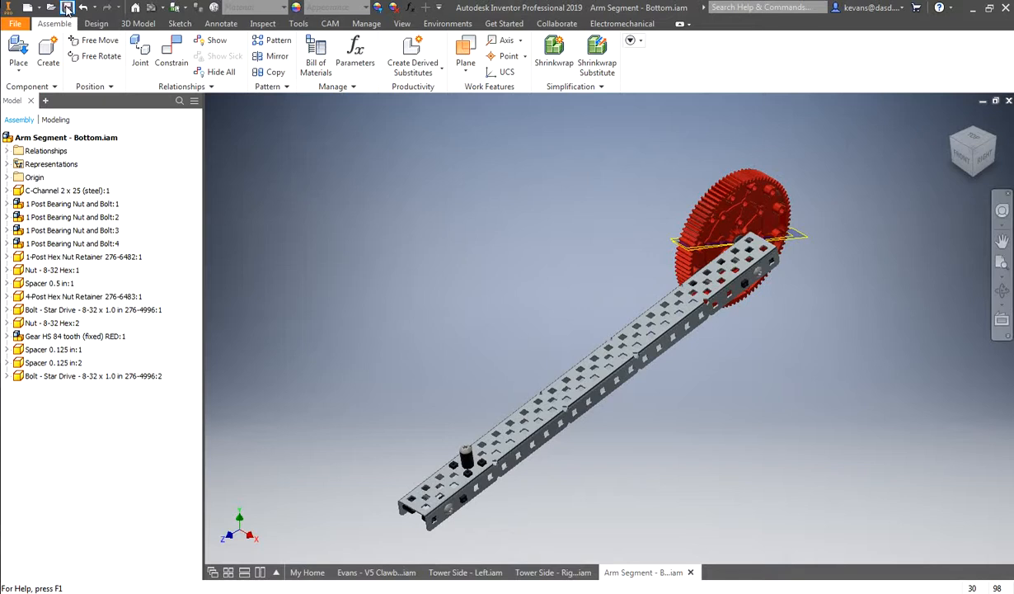